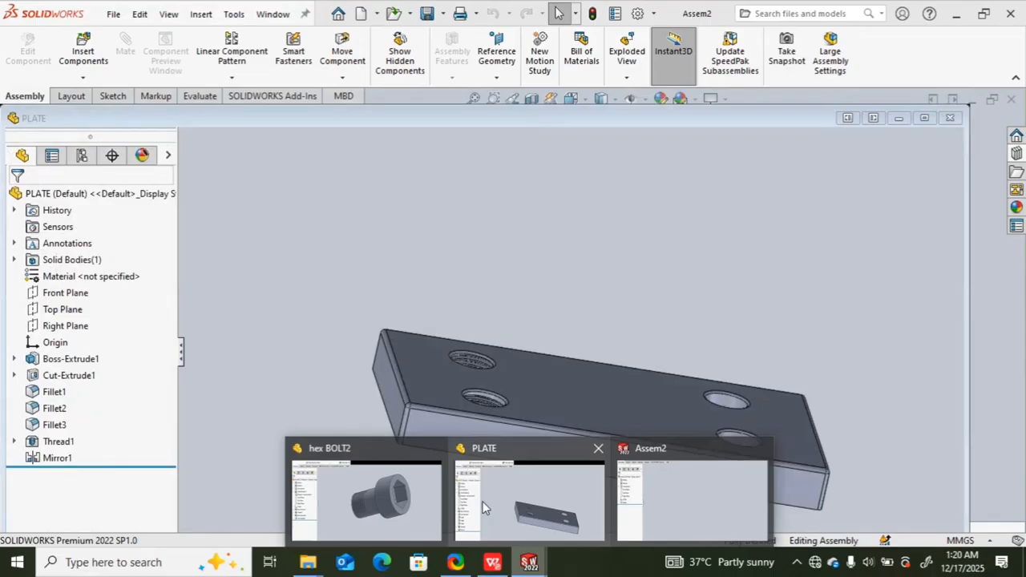
- Review the Exercise 3-5 assembly instructions and picture in the WPS PDF, and return to the Assem2 assembly in SOLIDWORKS
left_click(492, 562)
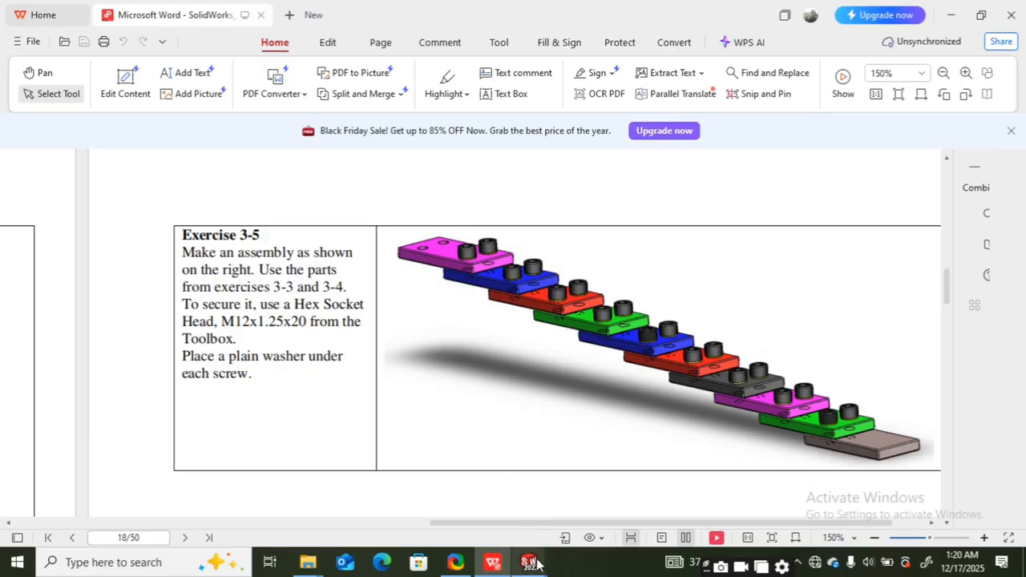
mouse_move(537, 562)
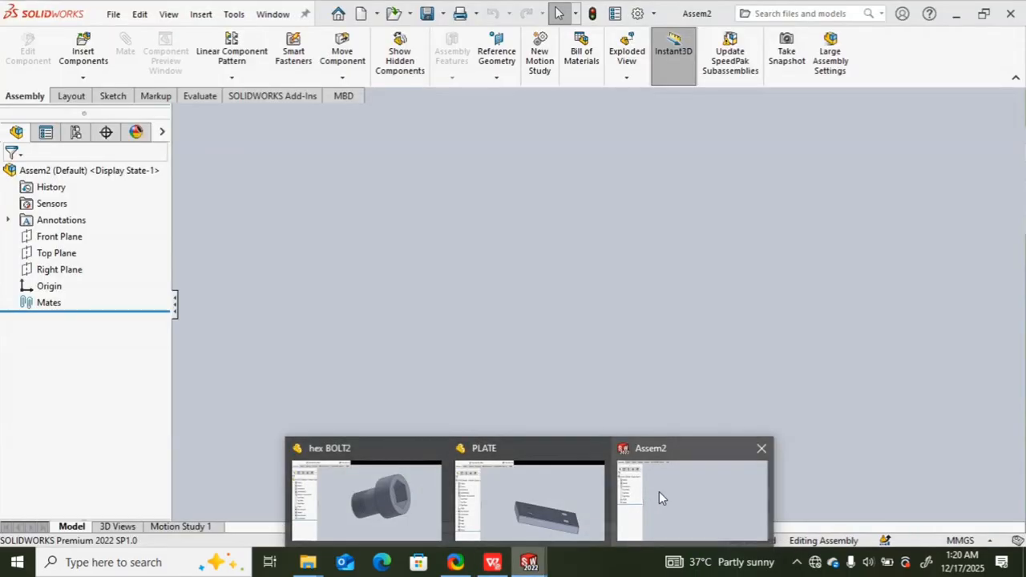
left_click(659, 492)
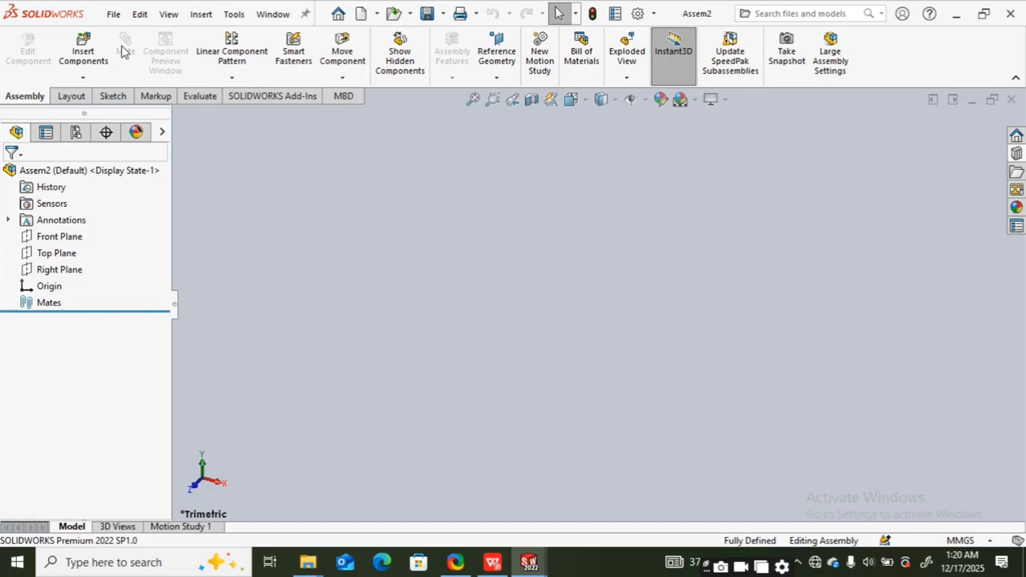
- Insert the PLATE part as the first component and place one hex BOLT2 part beside its upper corner near the threaded holes
left_click(84, 50)
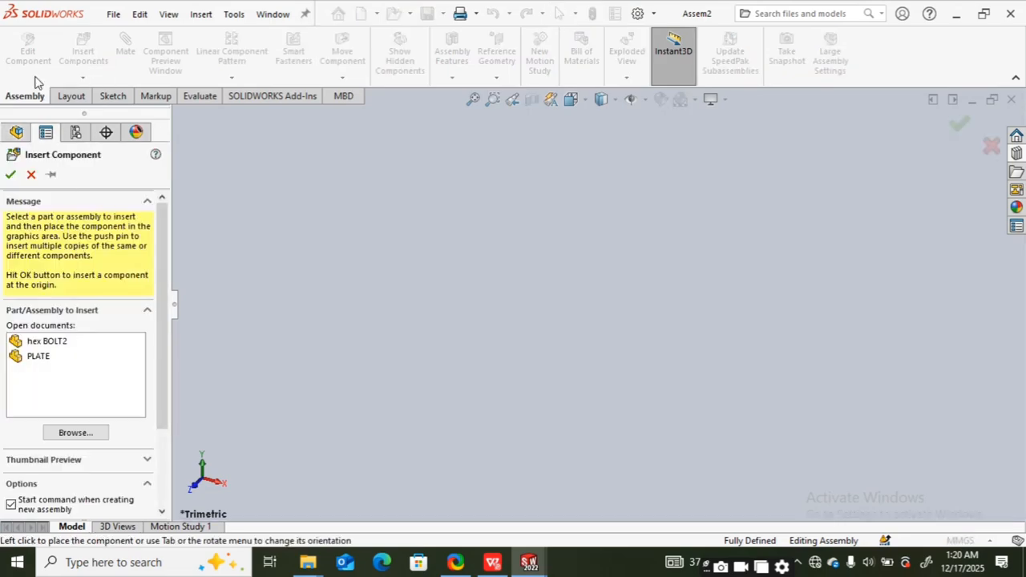
left_click(44, 359)
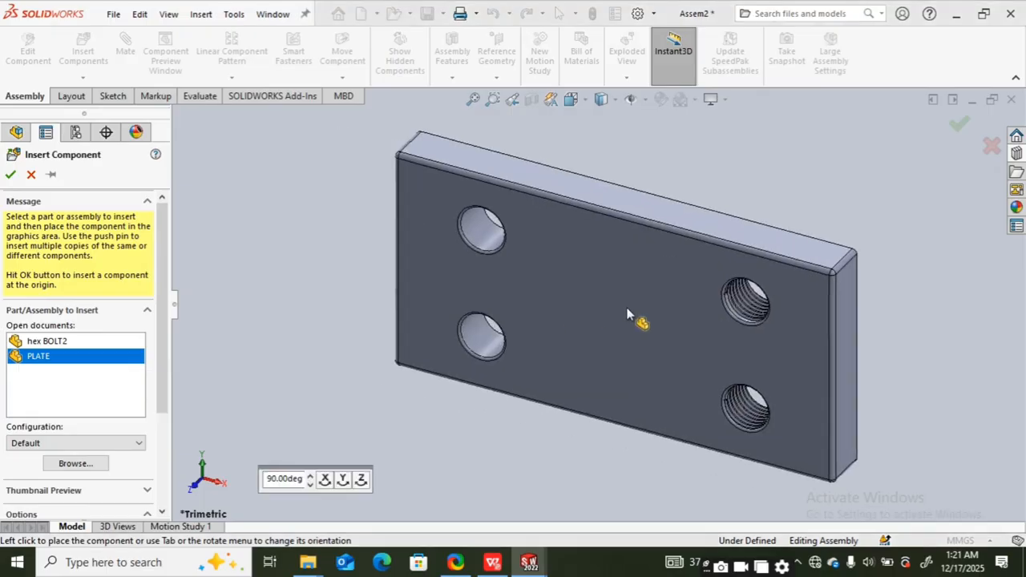
left_click(646, 313)
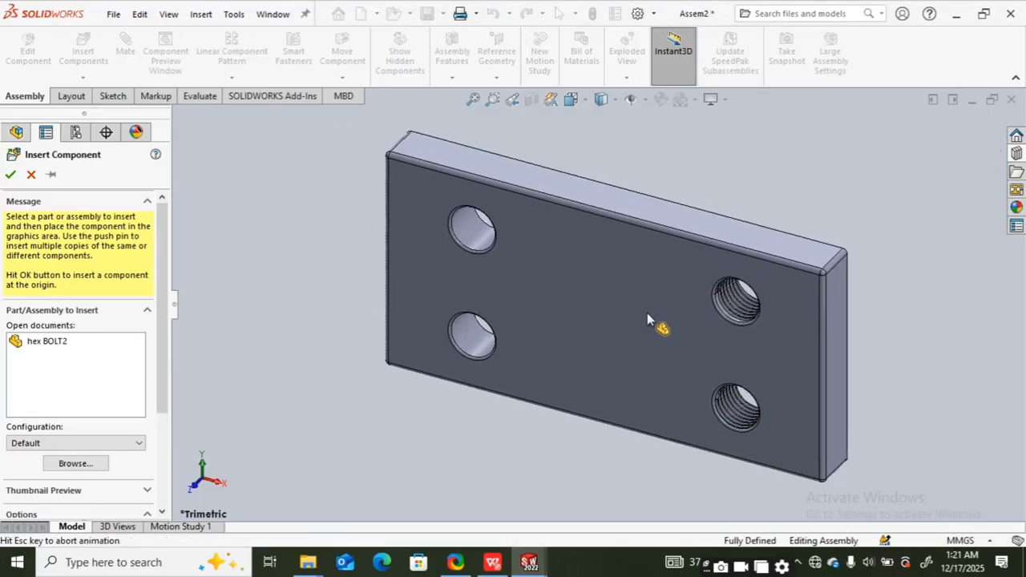
left_click(82, 52)
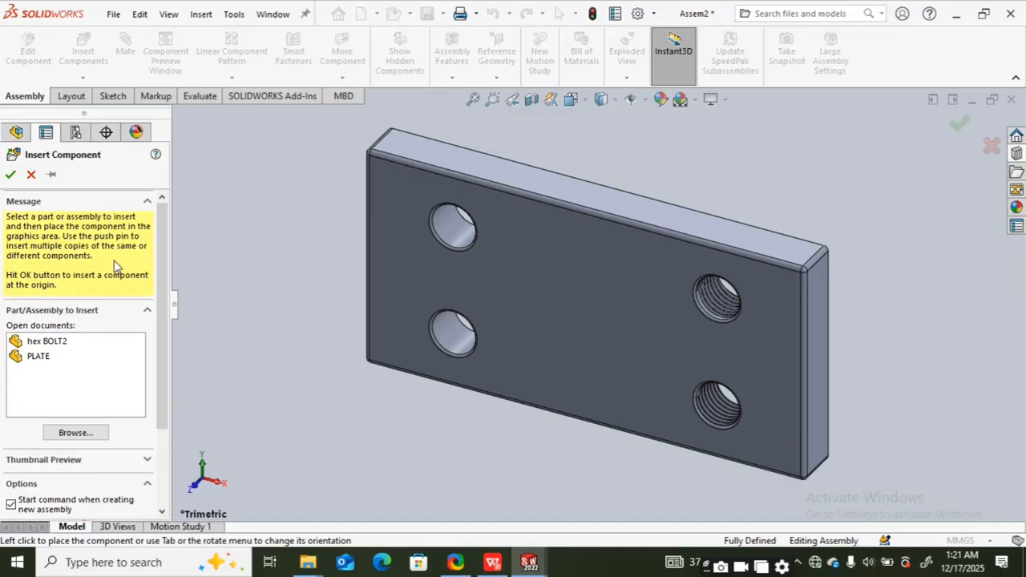
left_click(46, 341)
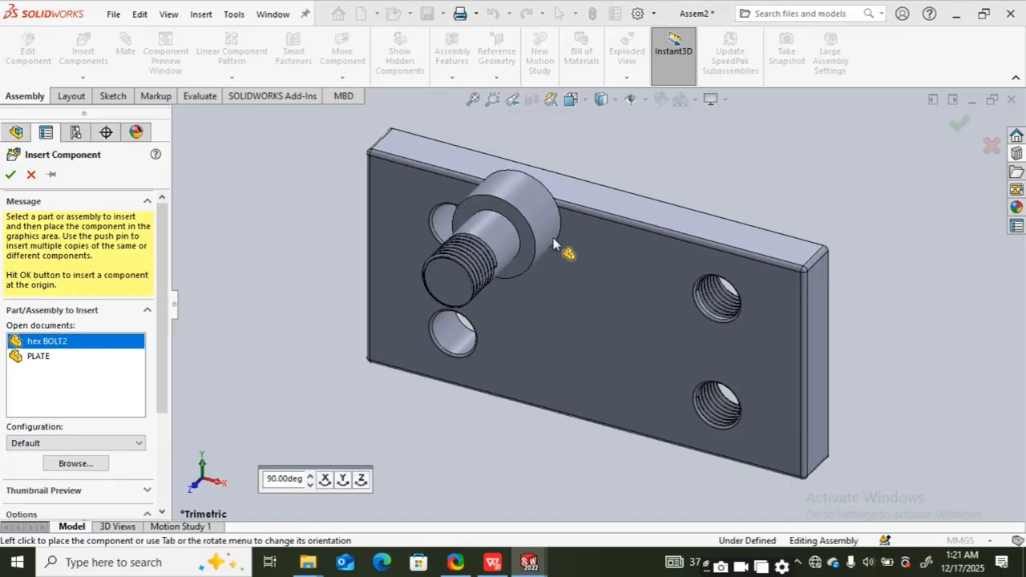
left_click(770, 220)
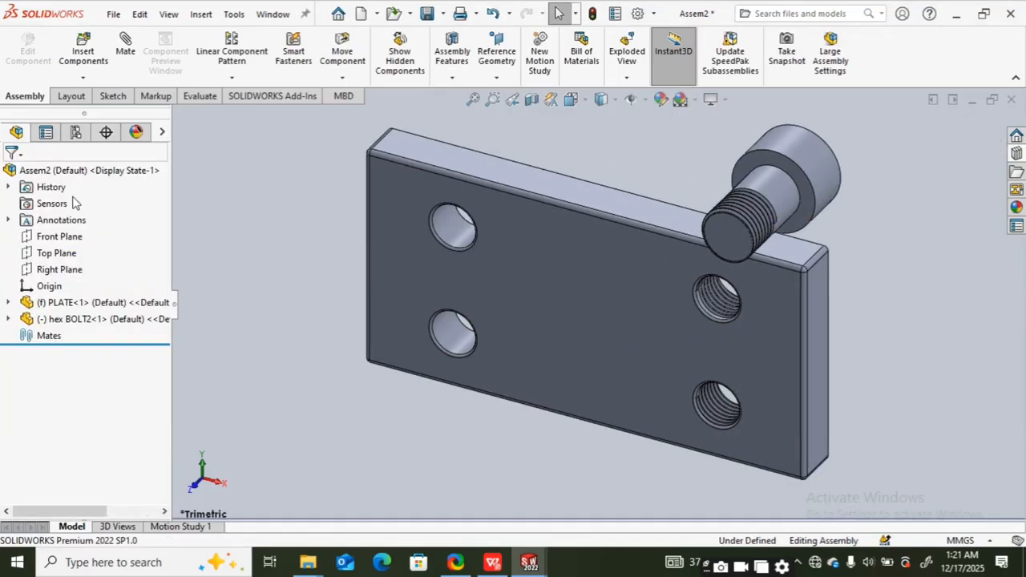
left_click(83, 52)
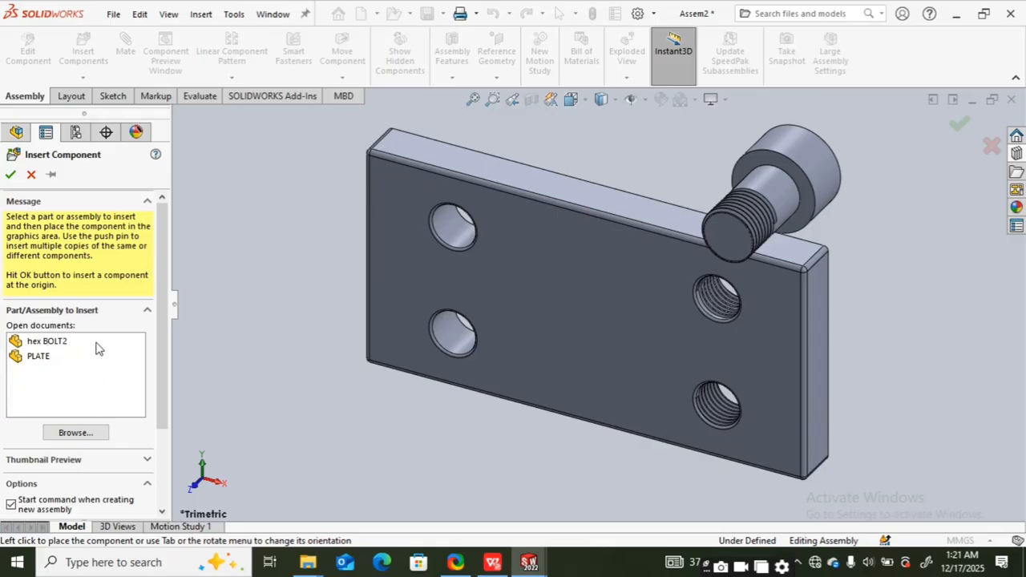
left_click(76, 433)
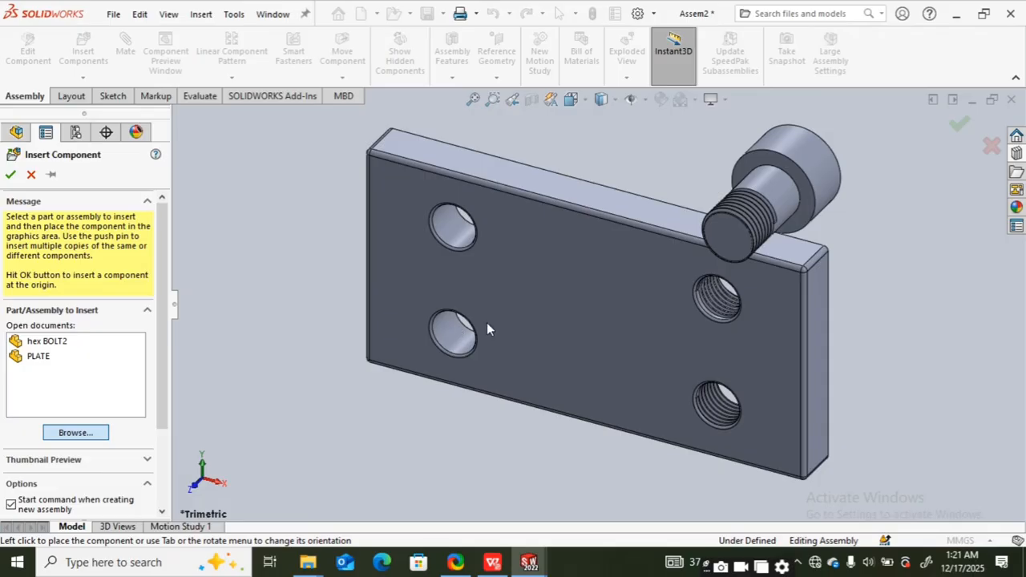
left_click(102, 435)
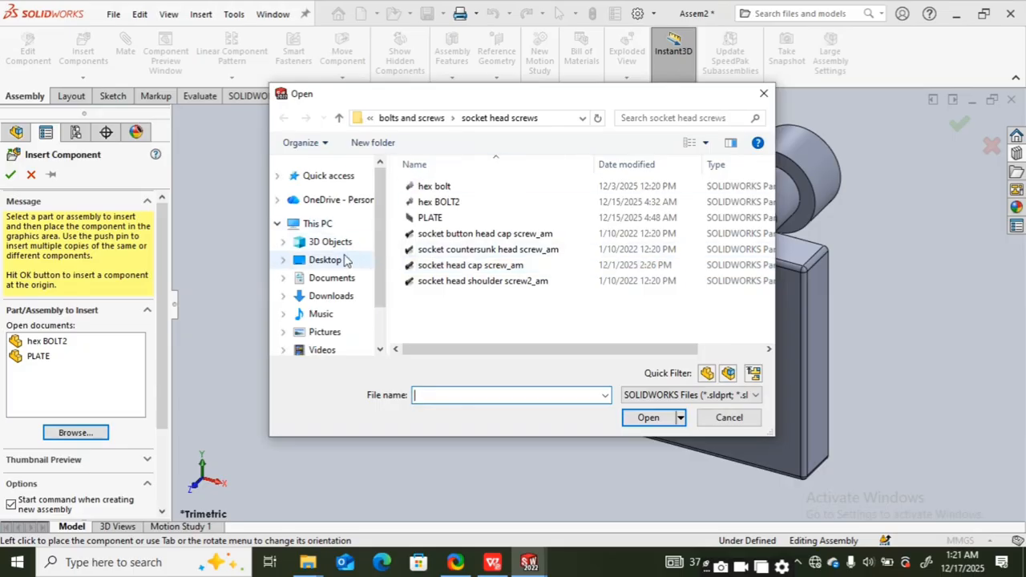
scroll(377, 267, "down", 1)
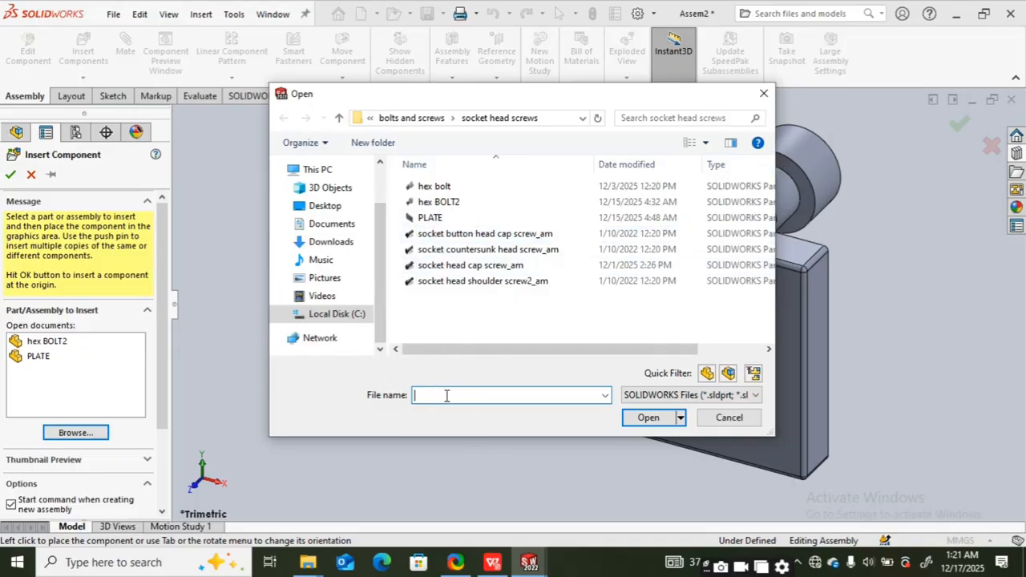
left_click(764, 95)
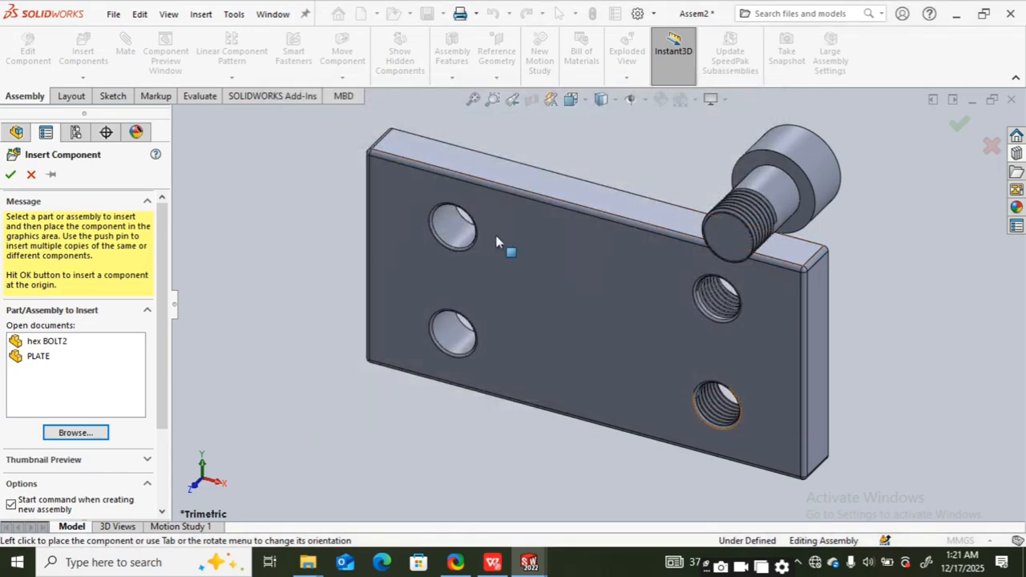
left_click(31, 175)
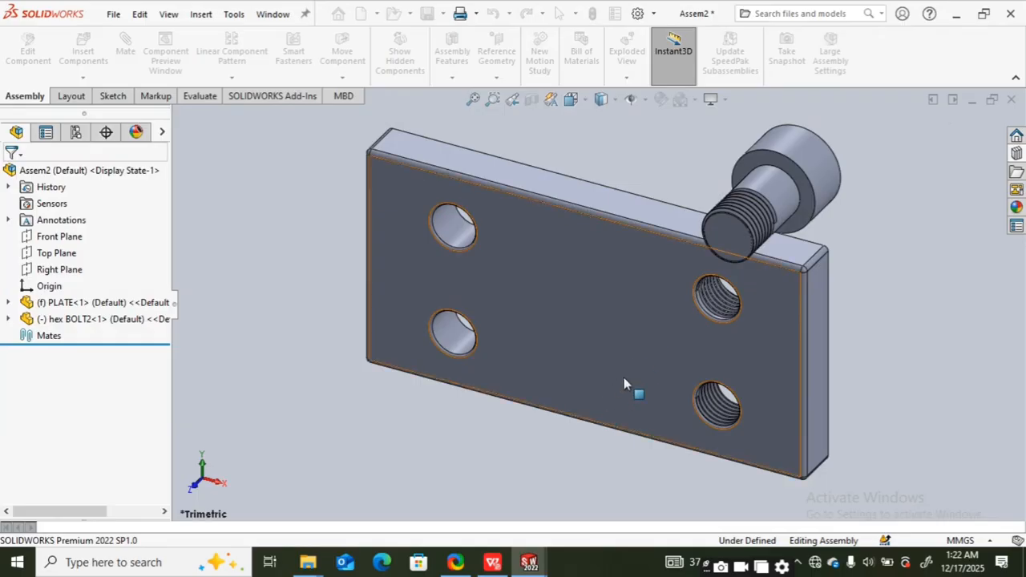
- Move the hex bolt above the plate's unthreaded-looking end and rotate it so its socket head faces up
middle_click_drag(624, 377, 470, 223)
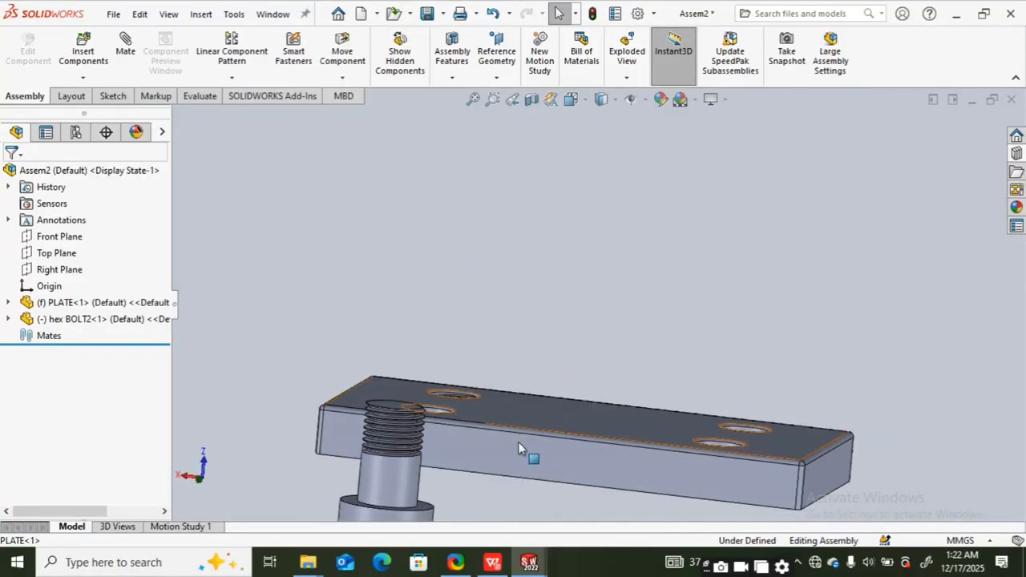
scroll(518, 447, "up", 3)
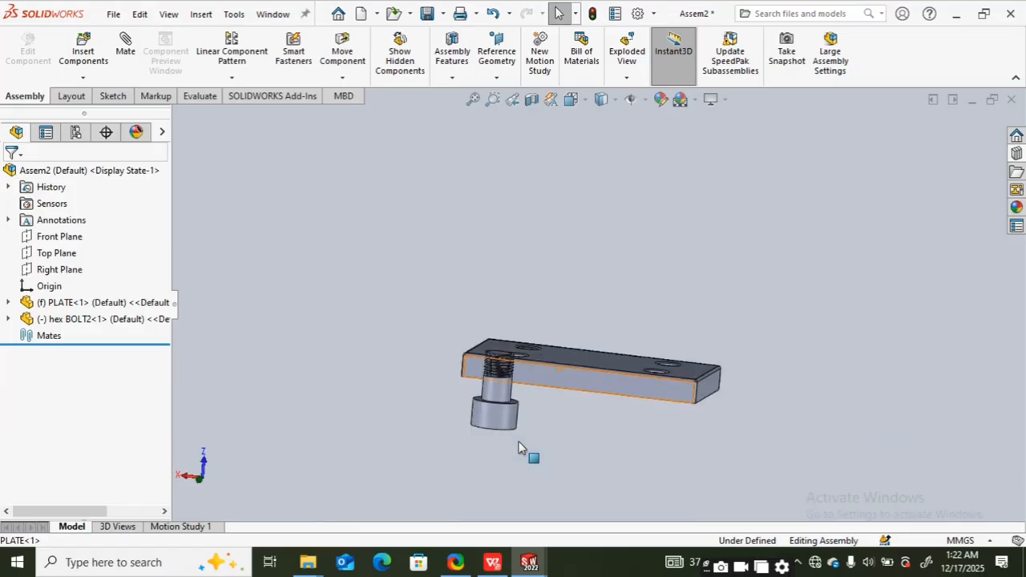
middle_click_drag(556, 409, 554, 414)
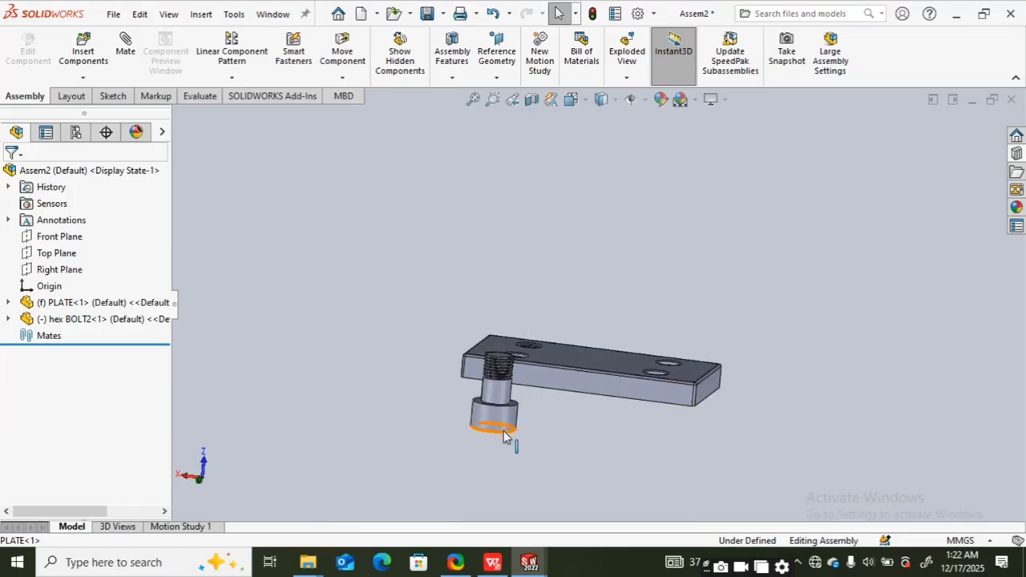
left_click_drag(518, 433, 732, 343)
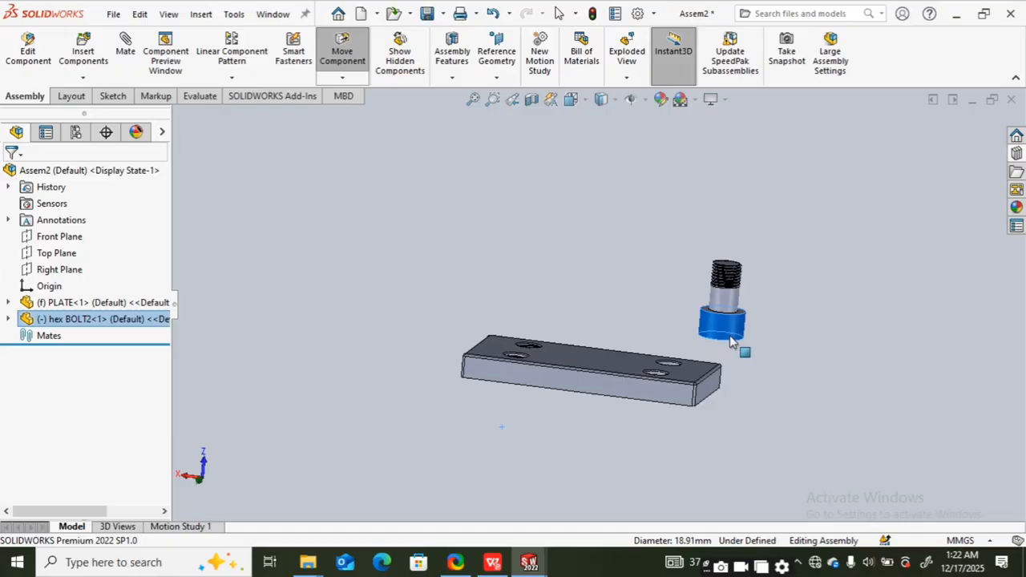
right_click_drag(732, 343, 774, 229)
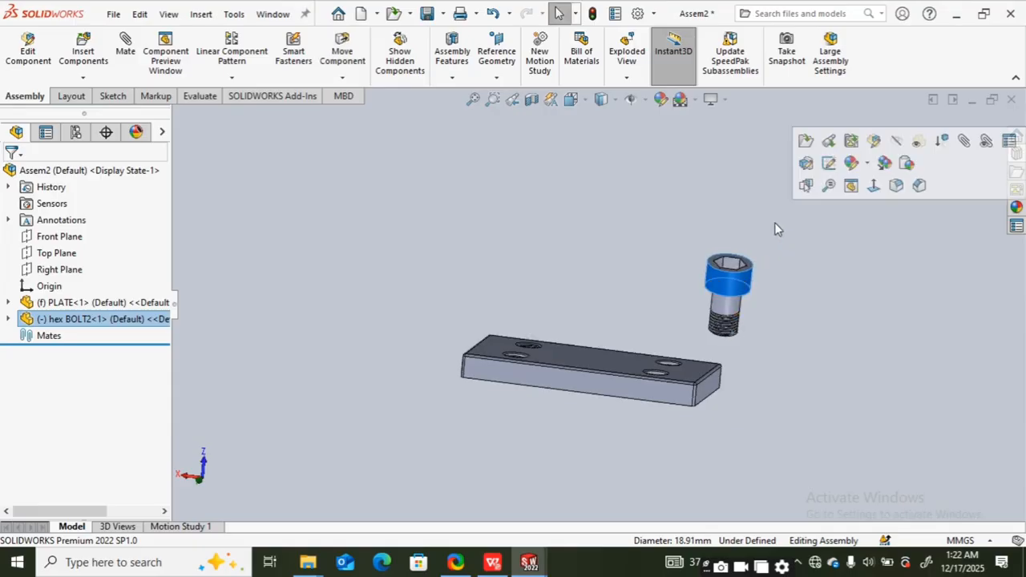
left_click(586, 295)
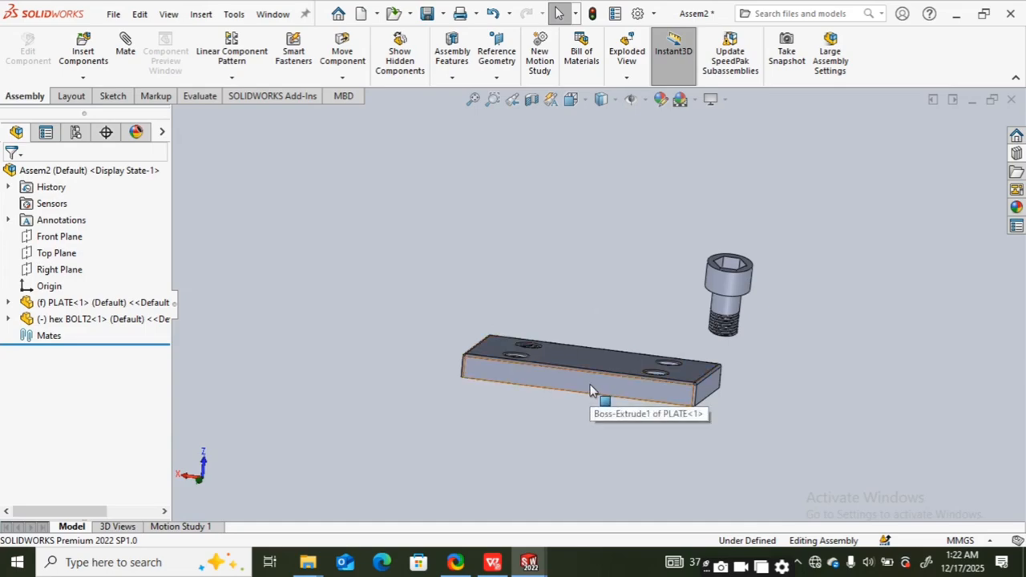
- Insert two more copies of the PLATE part, placing them in a descending staircase beyond the first plate
left_click(83, 53)
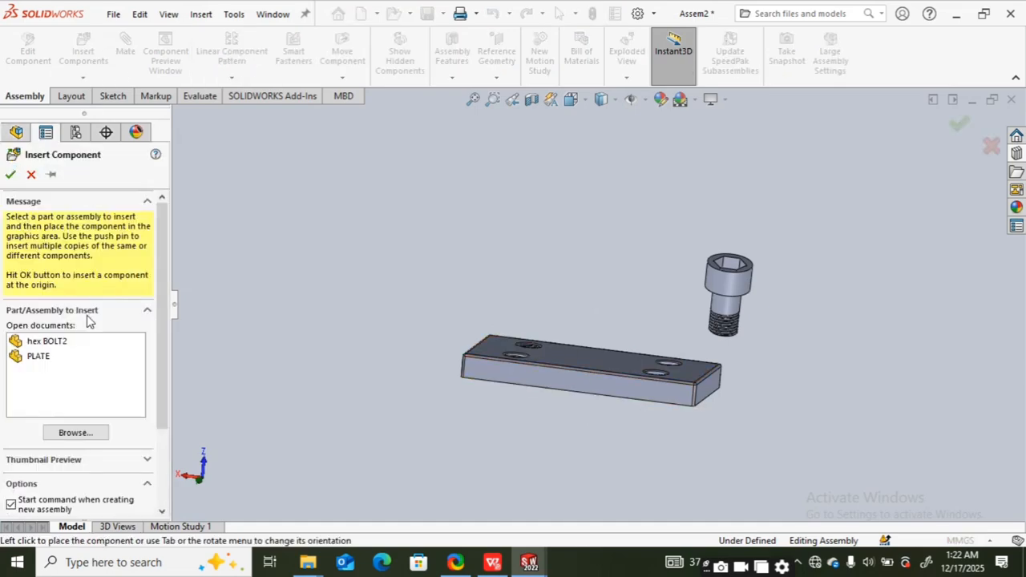
left_click(38, 357)
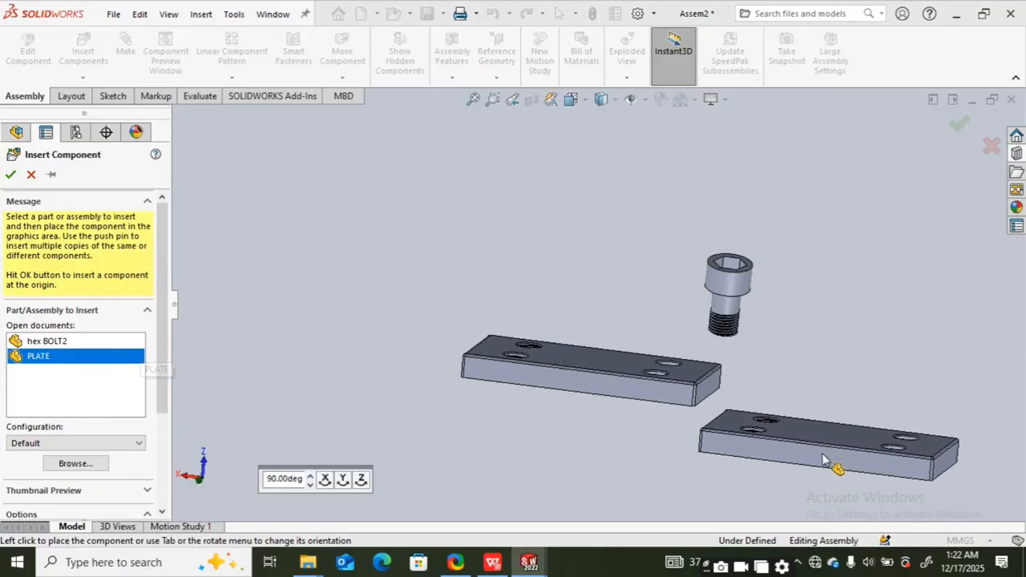
left_click(825, 461)
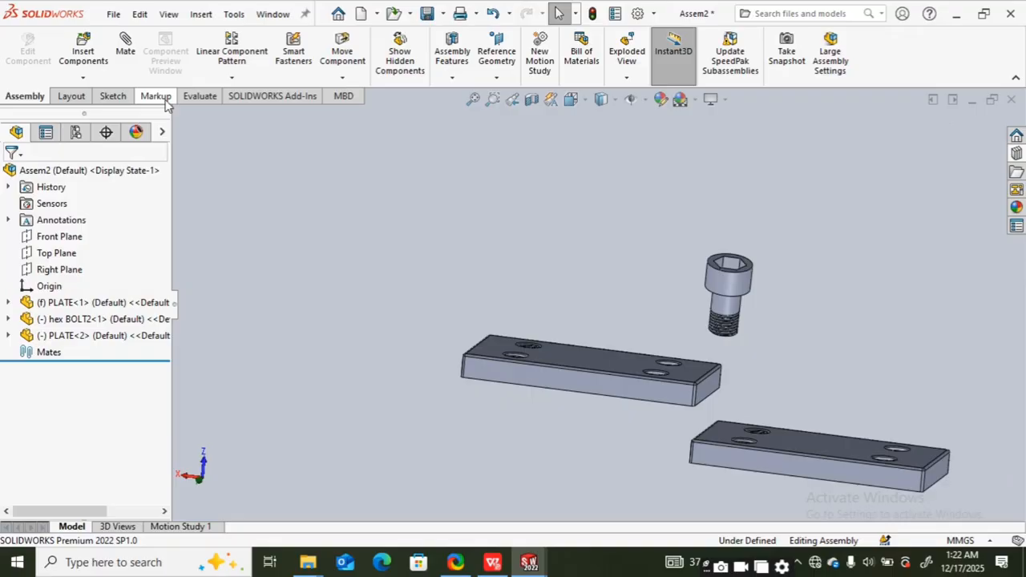
left_click(83, 53)
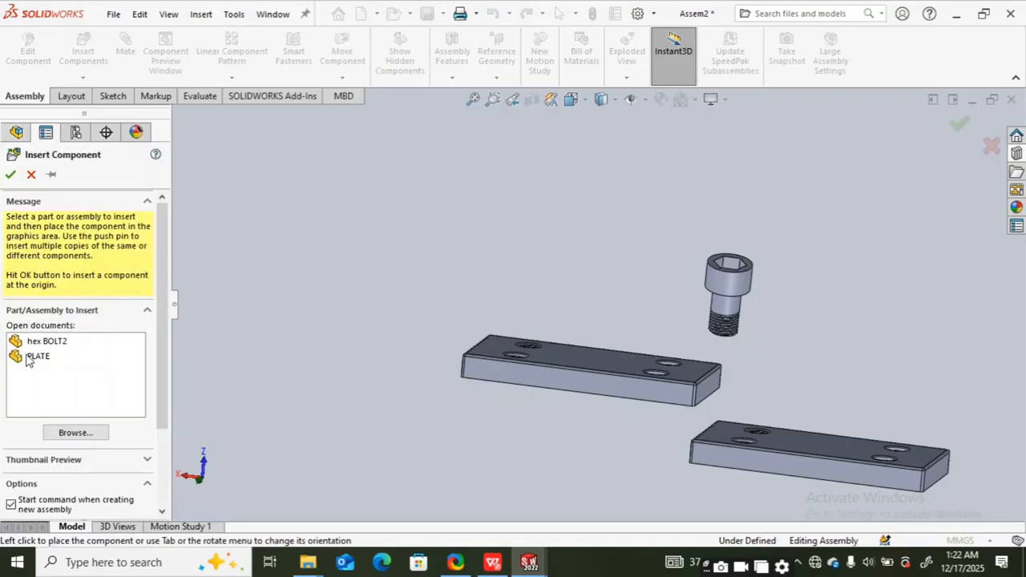
left_click(34, 357)
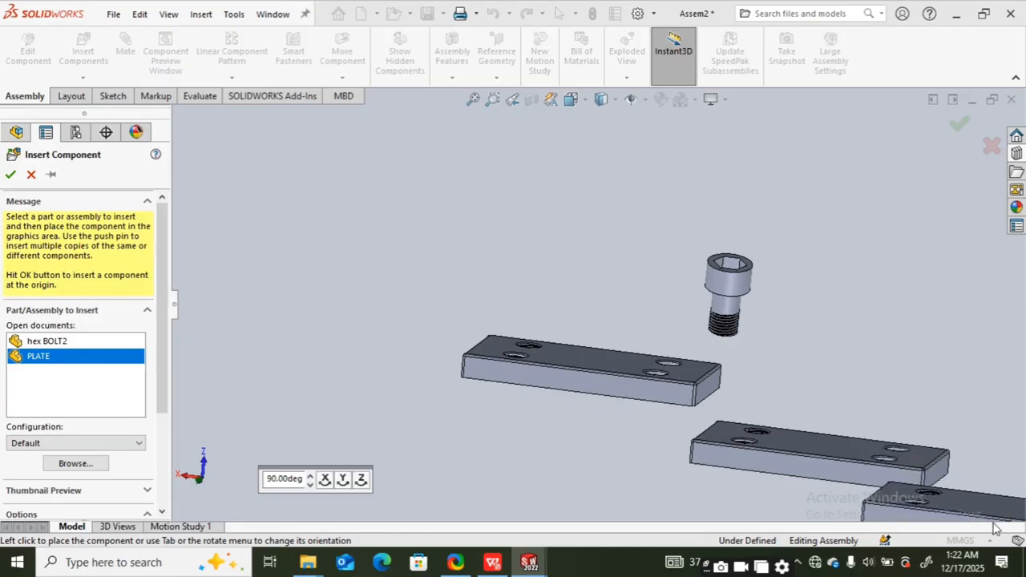
left_click(904, 496)
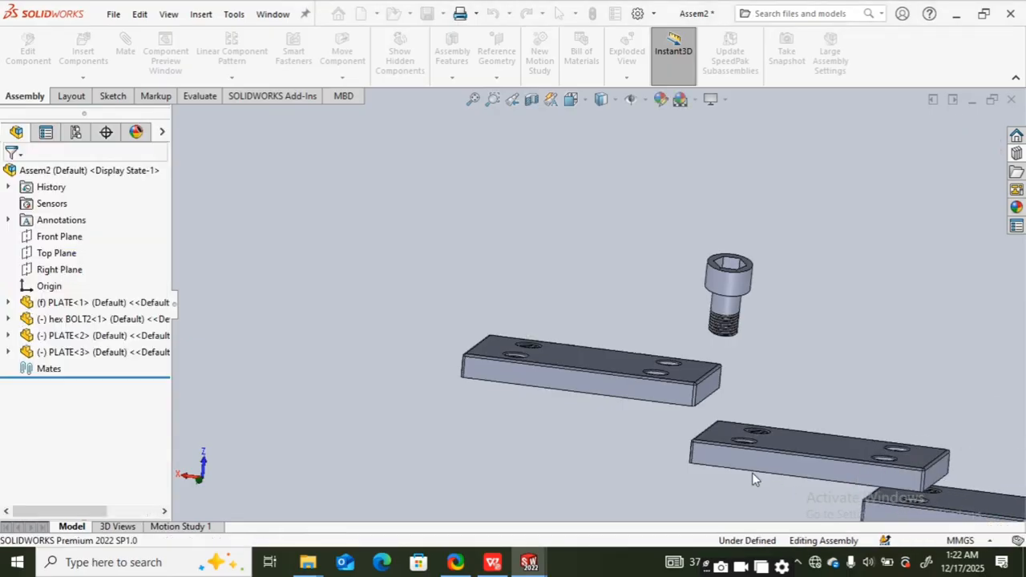
left_click(473, 99)
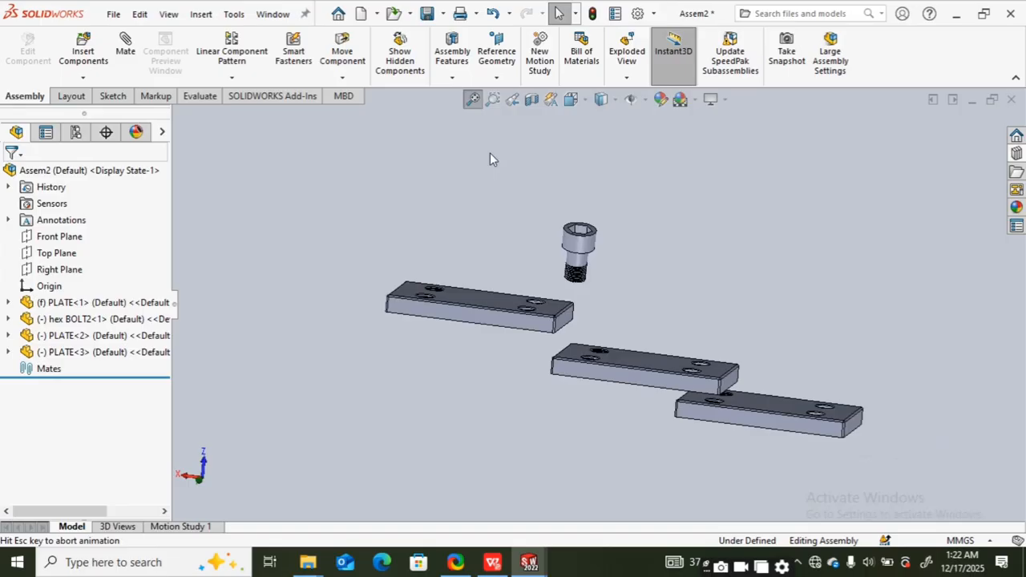
middle_click_drag(650, 264, 589, 405)
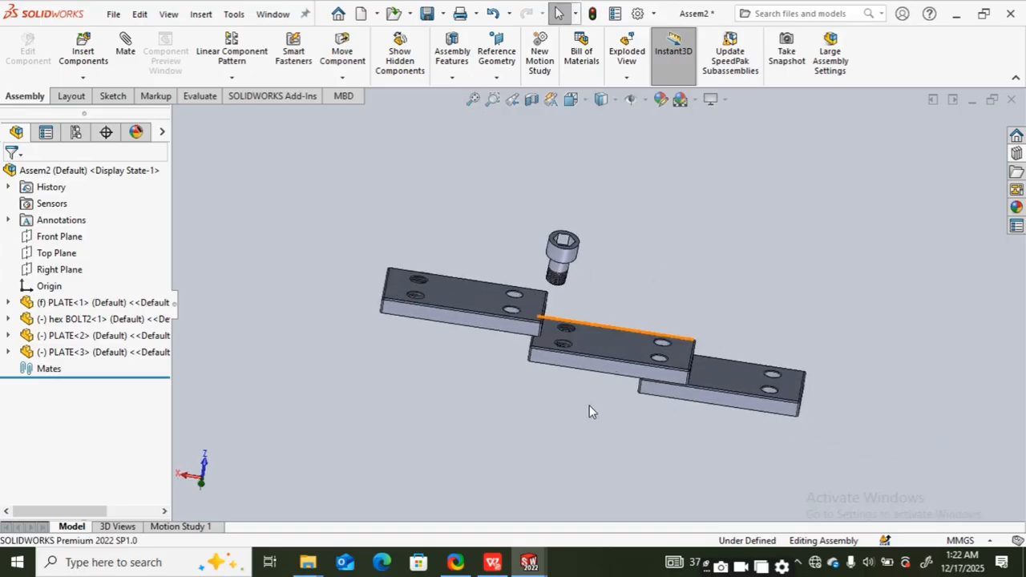
- Check the stepped plate and screw arrangement in the Exercise 3-5 picture in the PDF, and return to the Assem2 assembly
left_click(492, 562)
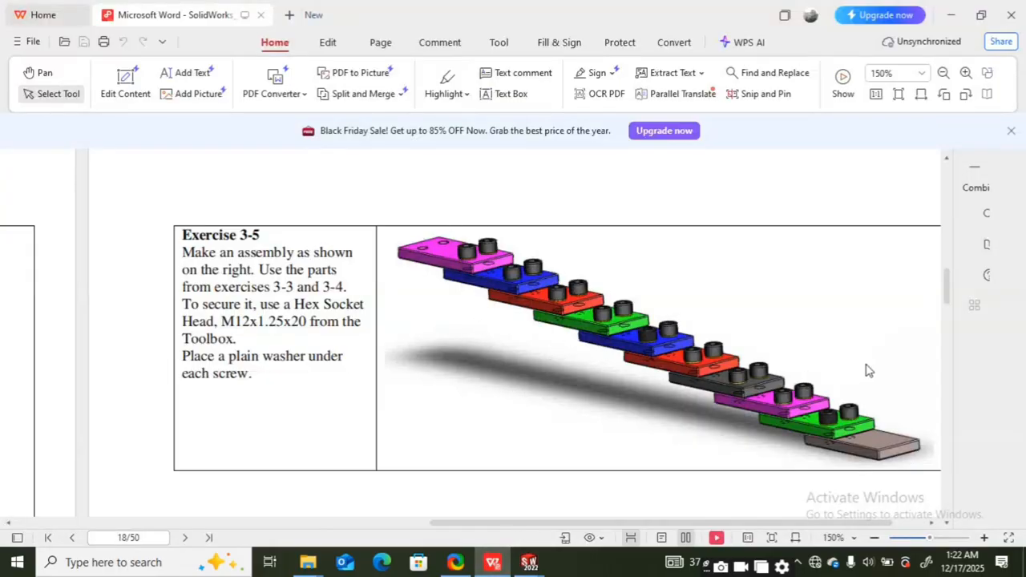
left_click(529, 562)
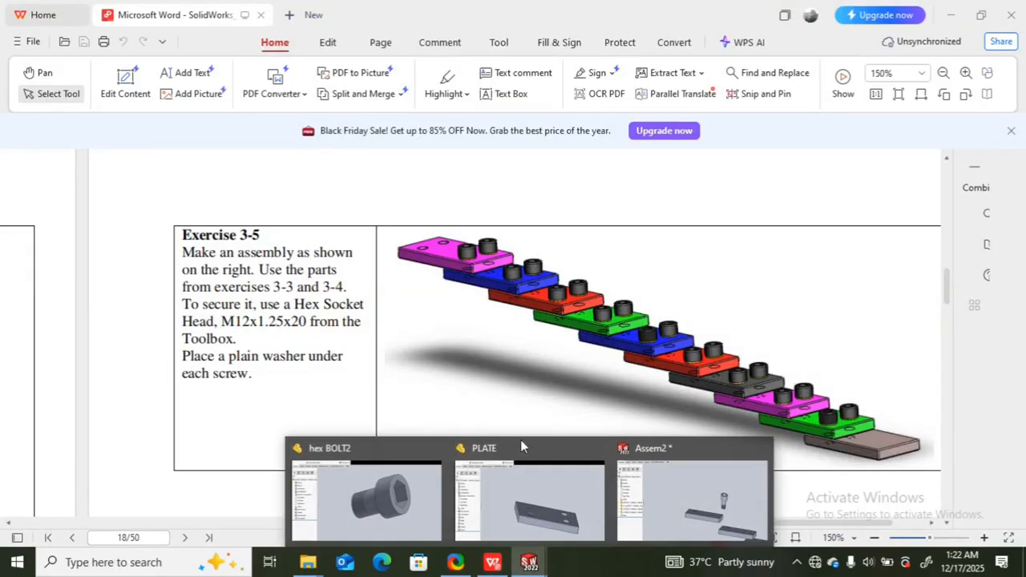
left_click(677, 497)
mouse_move(660, 403)
middle_mouse_down()
mouse_move(631, 312)
mouse_move(591, 428)
mouse_move(636, 348)
mouse_move(622, 459)
mouse_move(623, 416)
mouse_move(625, 435)
mouse_move(657, 422)
middle_mouse_up()
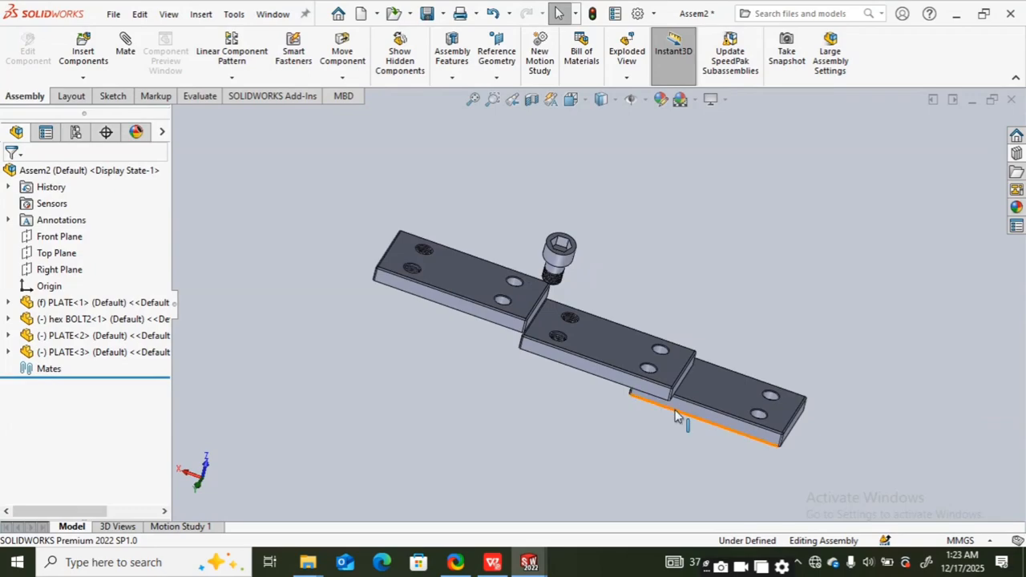
left_click(574, 376)
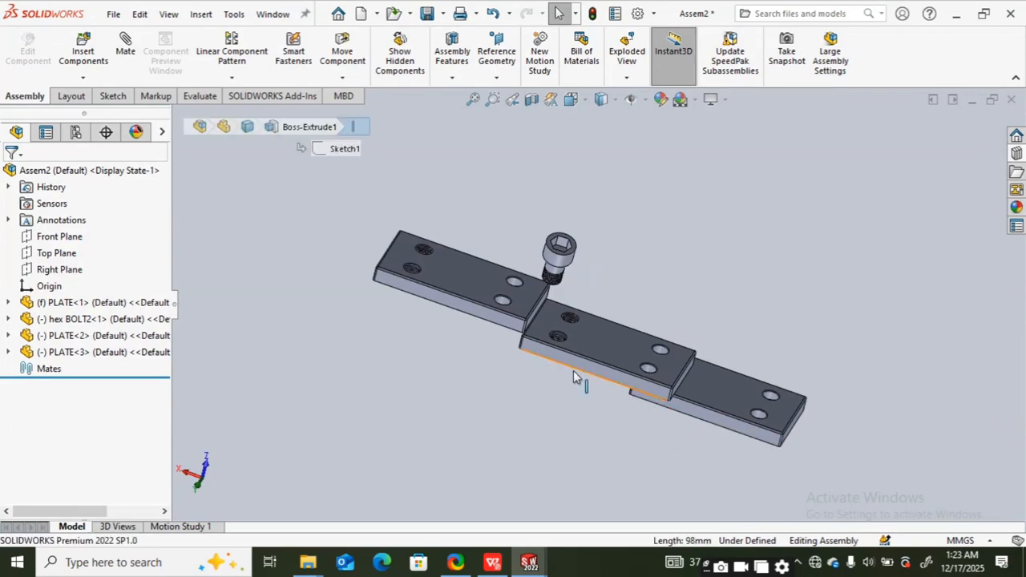
left_click_drag(574, 377, 559, 370)
left_click(664, 262)
middle_click_drag(665, 263, 678, 242)
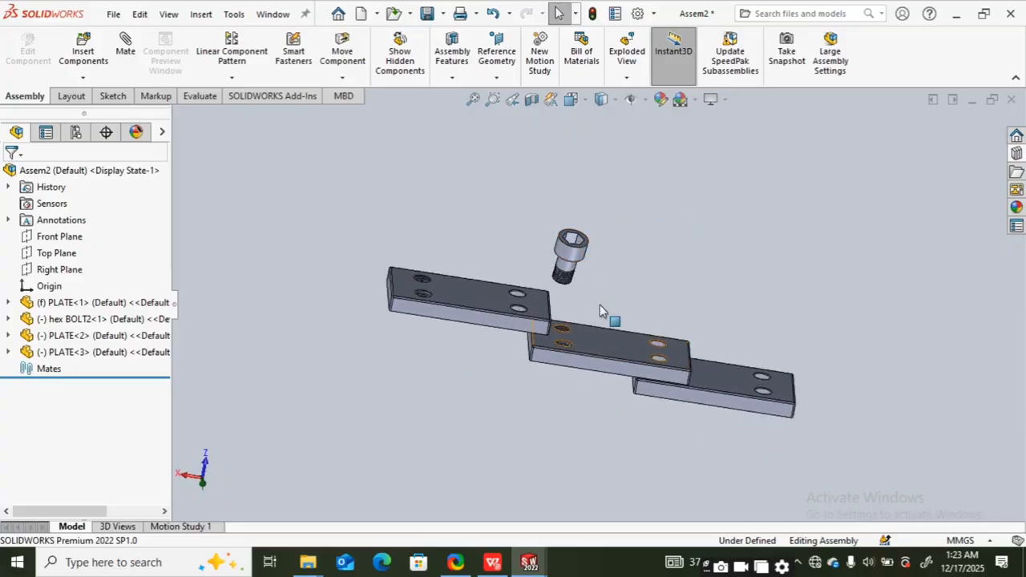
middle_click_drag(646, 268, 498, 380)
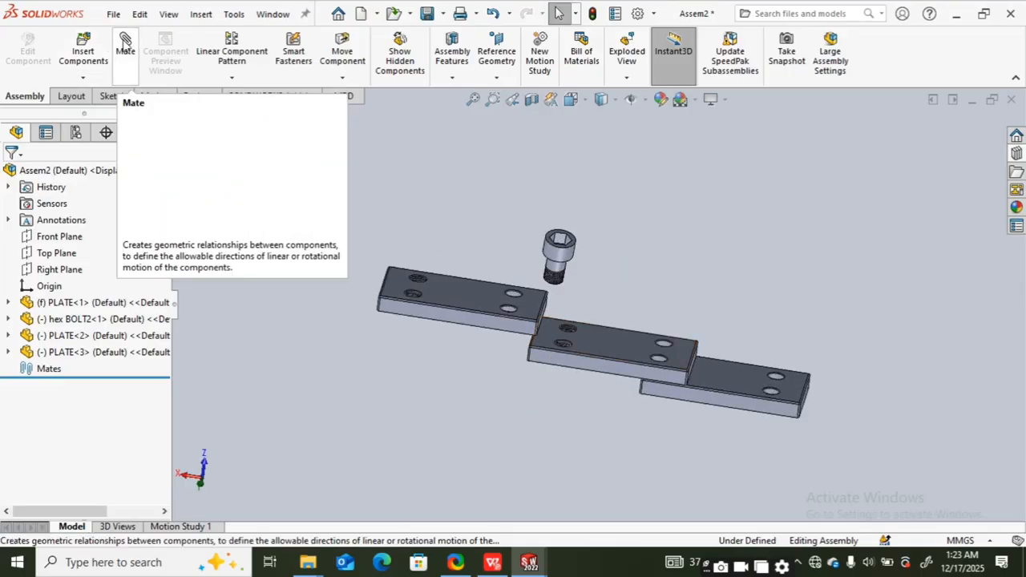
- Add a coincident mate between the first plate's underside and the second plate's upper face
left_click(125, 44)
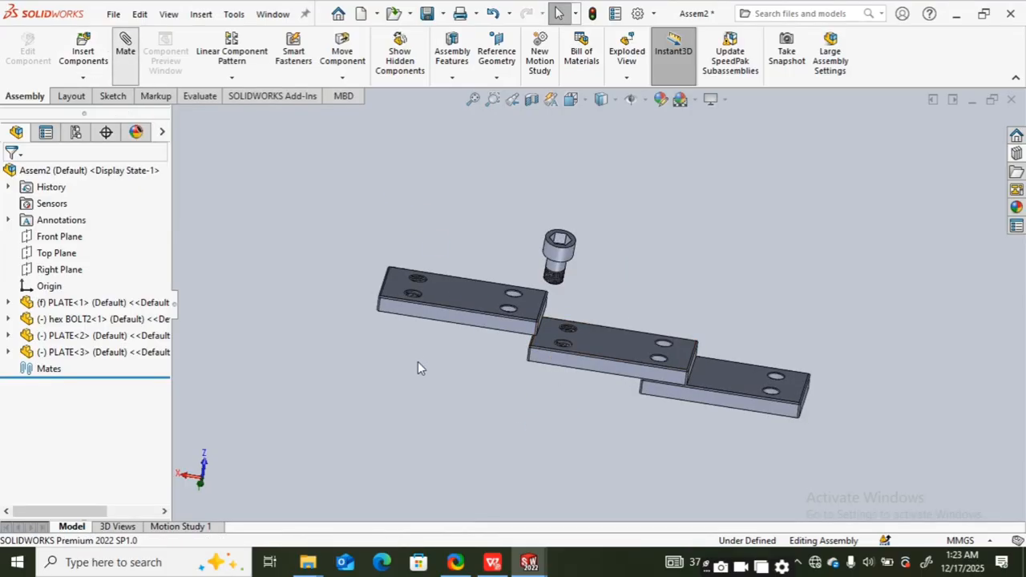
middle_click_drag(424, 323, 483, 301)
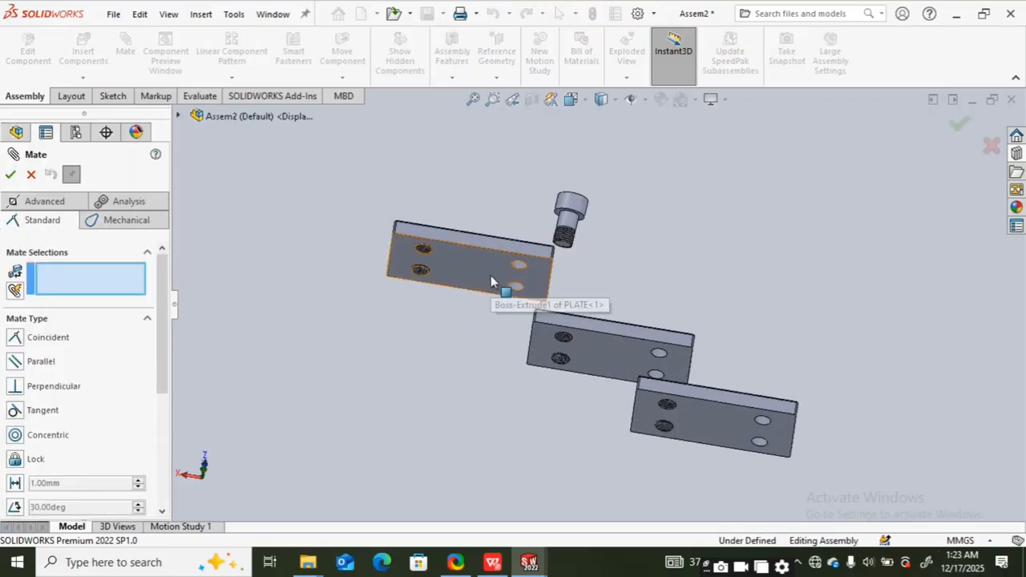
left_click(491, 275)
middle_click_drag(490, 276, 582, 348)
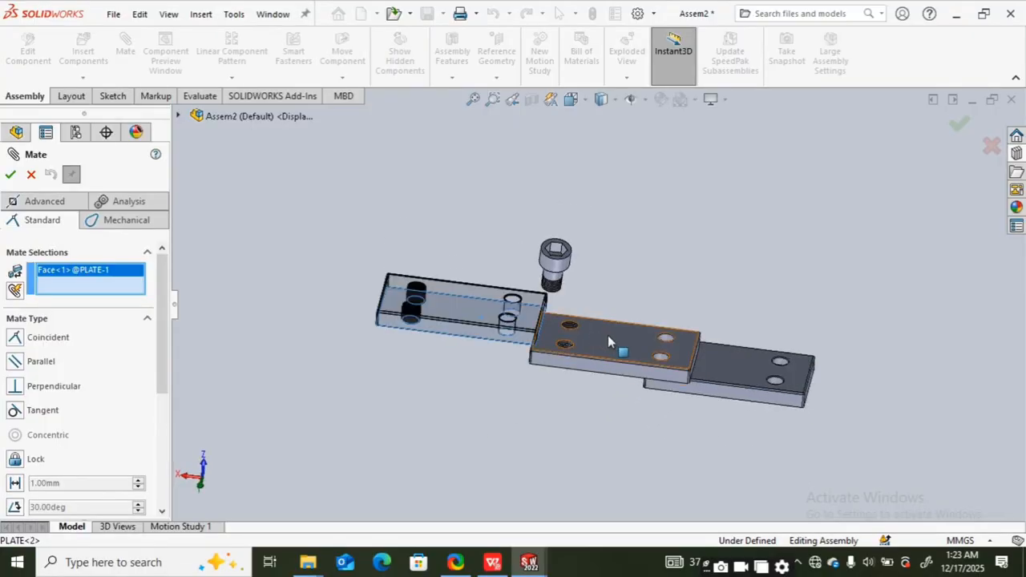
left_click(605, 337)
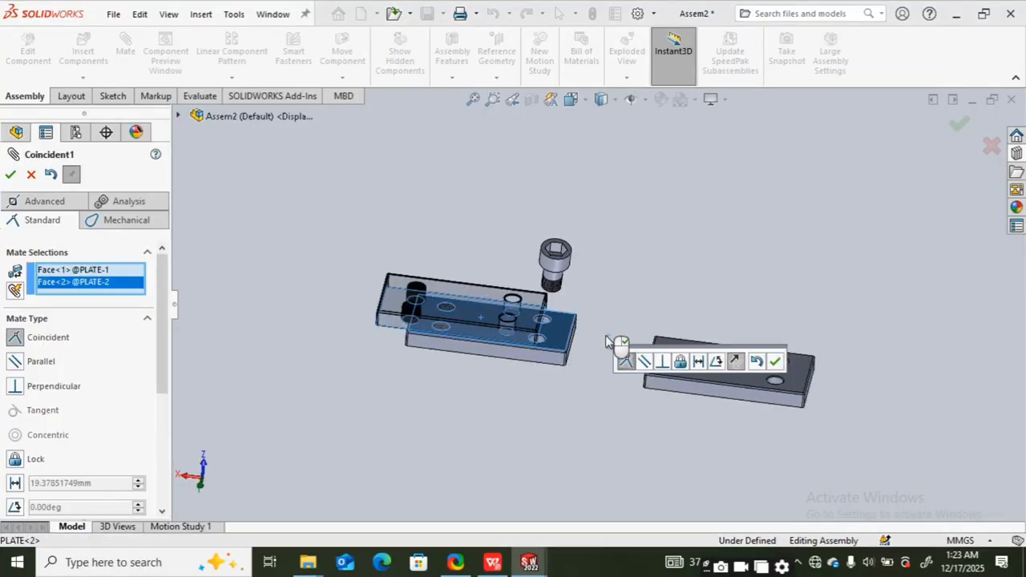
left_click(10, 174)
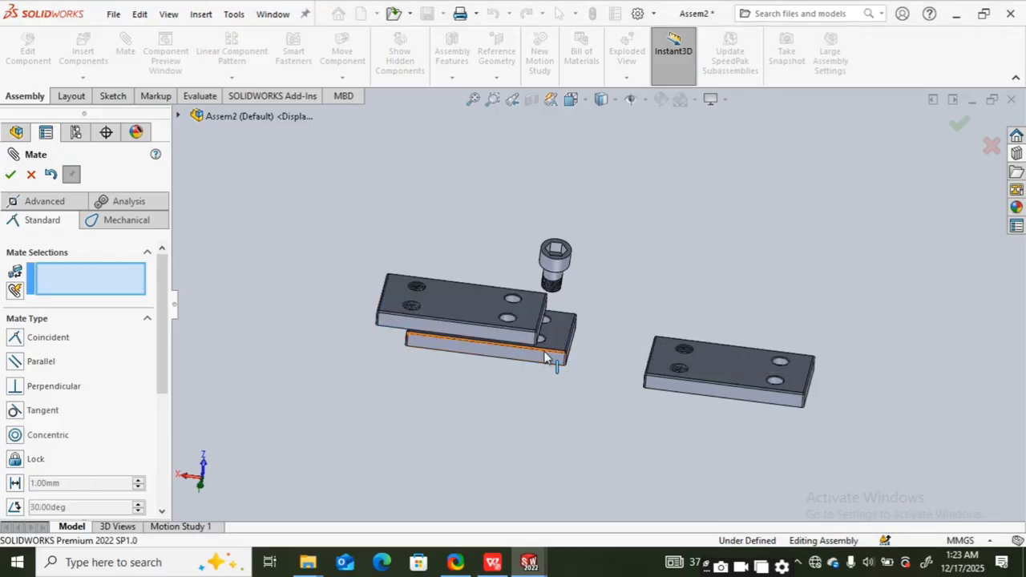
- Pull the second plate out lengthwise from beneath the first plate and shift it sideways, out of line with it
left_click_drag(561, 356, 652, 370)
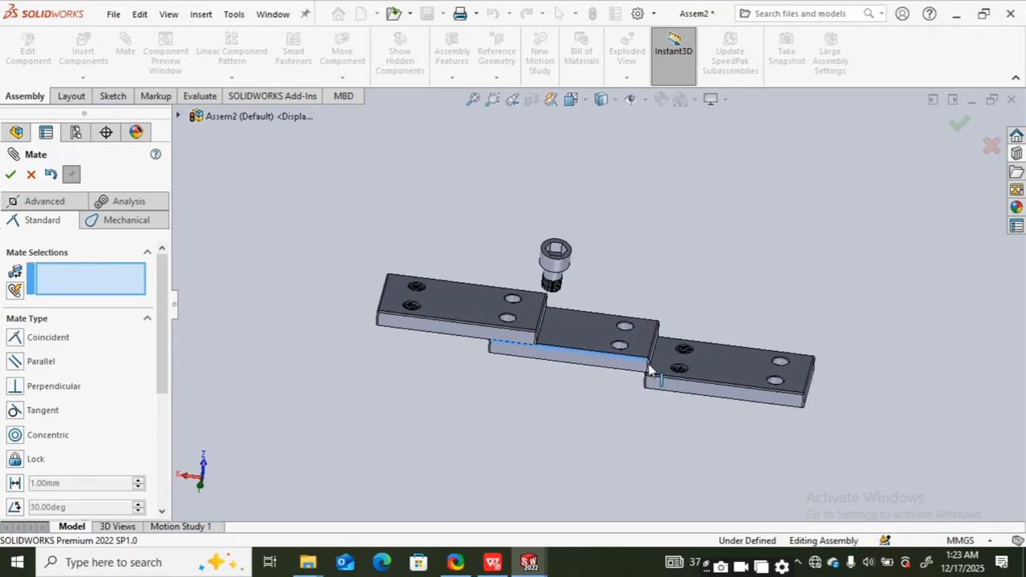
middle_click_drag(582, 385, 515, 453)
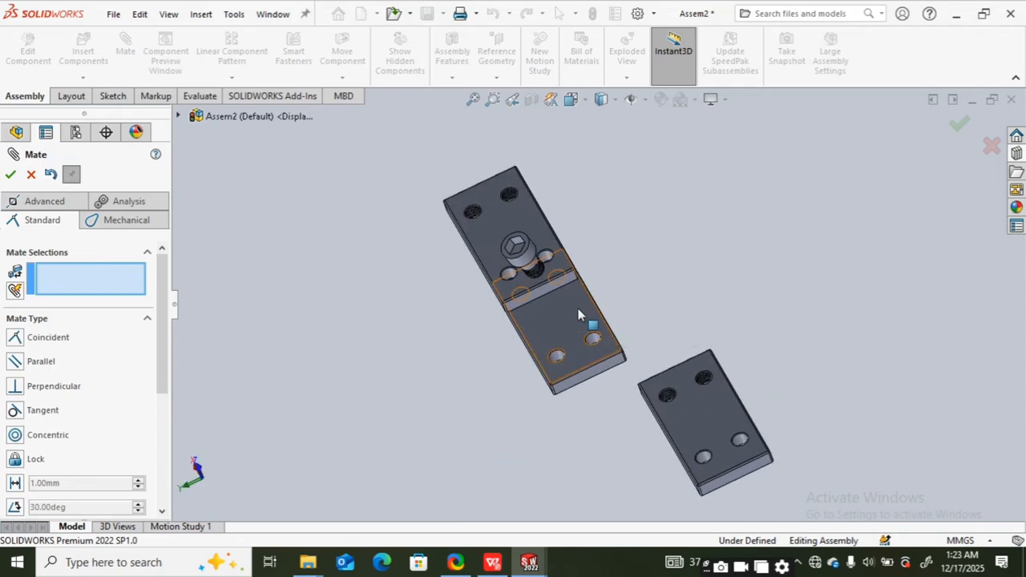
left_click_drag(588, 272, 505, 373)
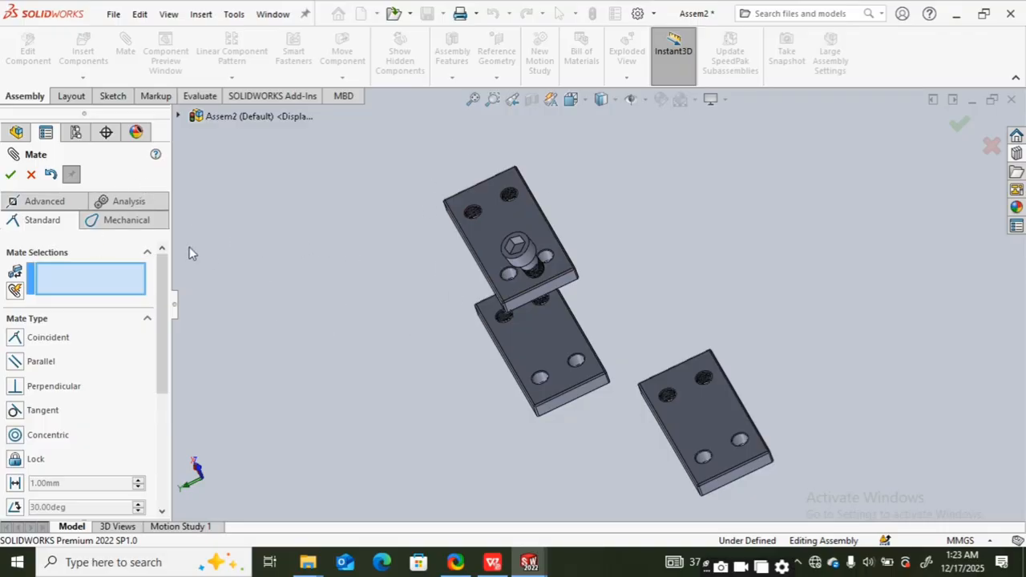
- Start a centered Width mate using the first plate's two opposite long side faces as the width selections
left_click(52, 204)
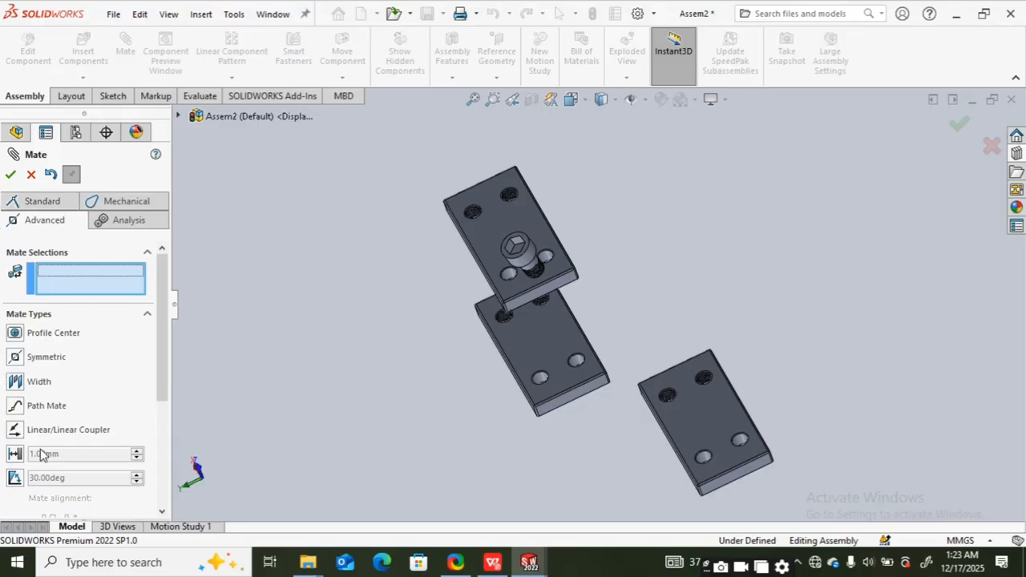
left_click(38, 383)
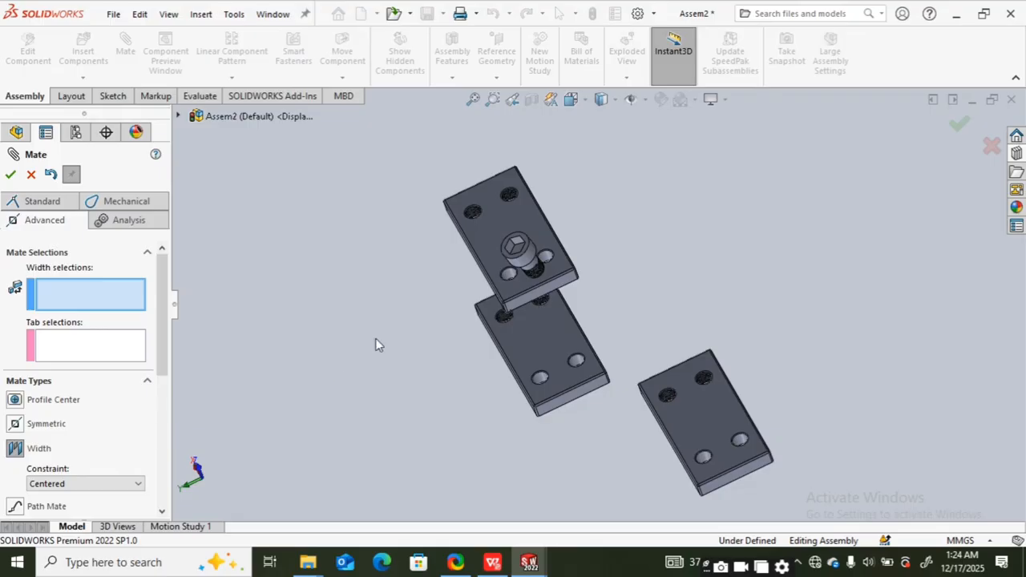
middle_click_drag(375, 344, 435, 256)
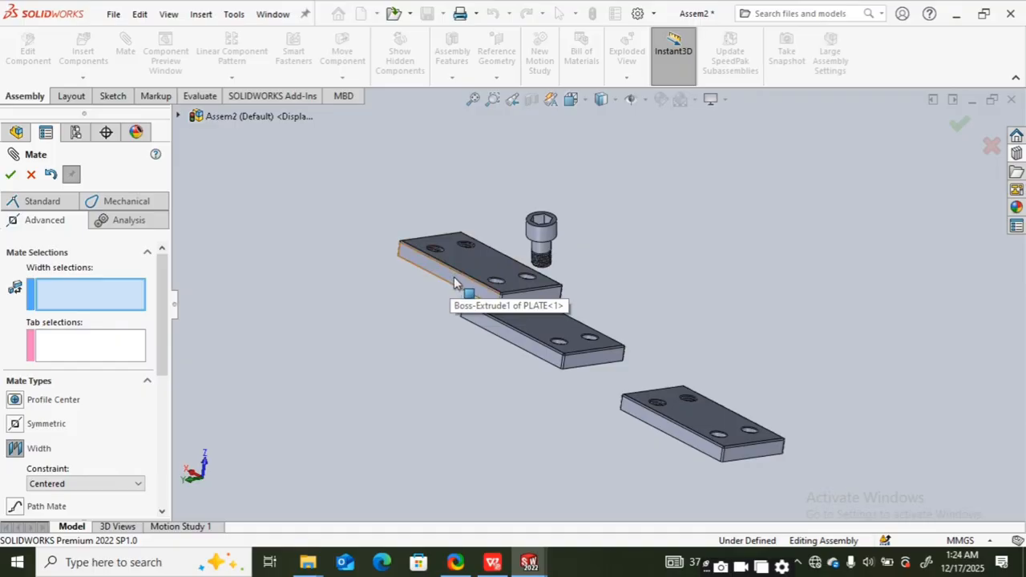
left_click(453, 281)
middle_click_drag(437, 296, 735, 212)
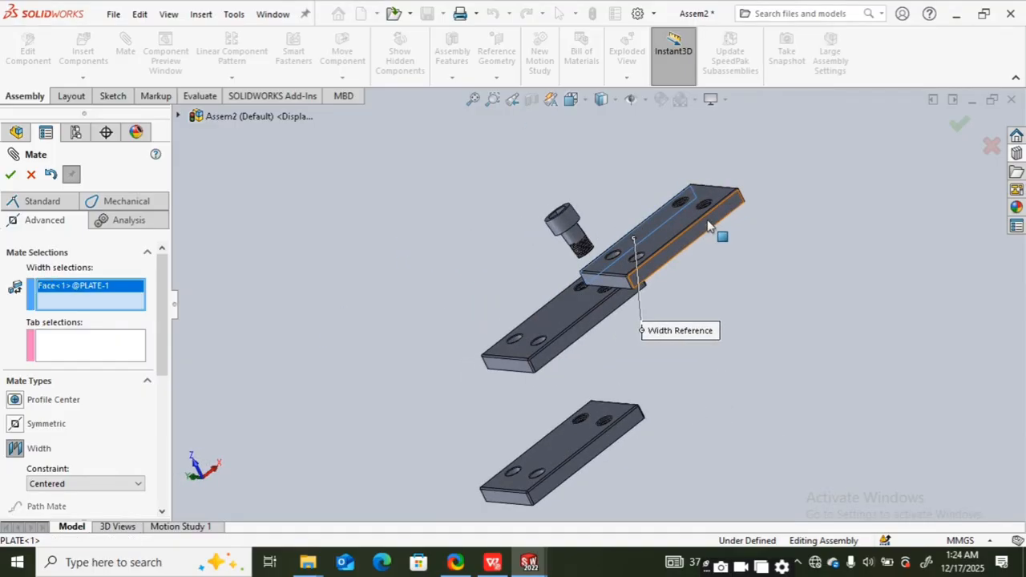
left_click(709, 225)
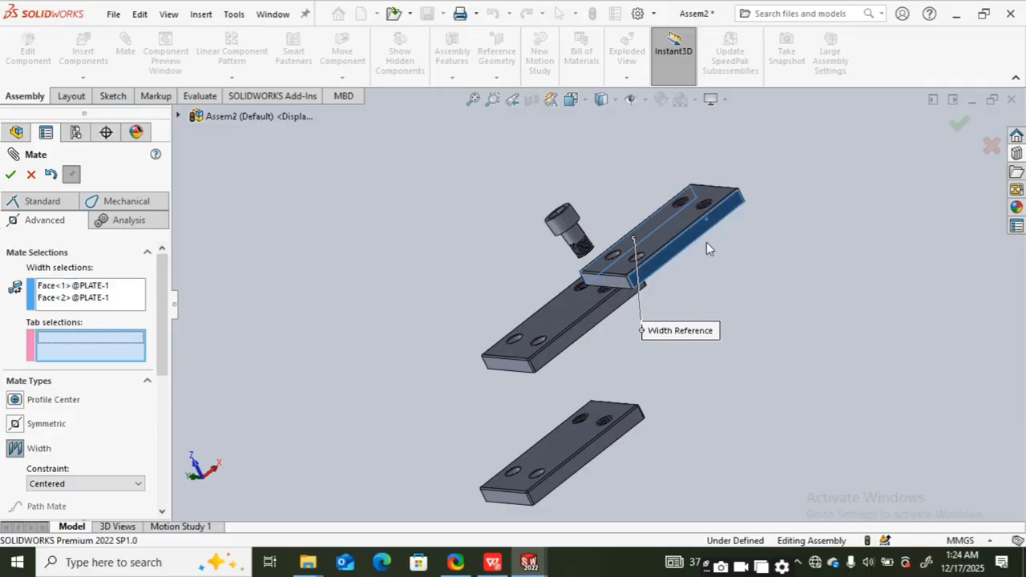
middle_click_drag(692, 244, 356, 249)
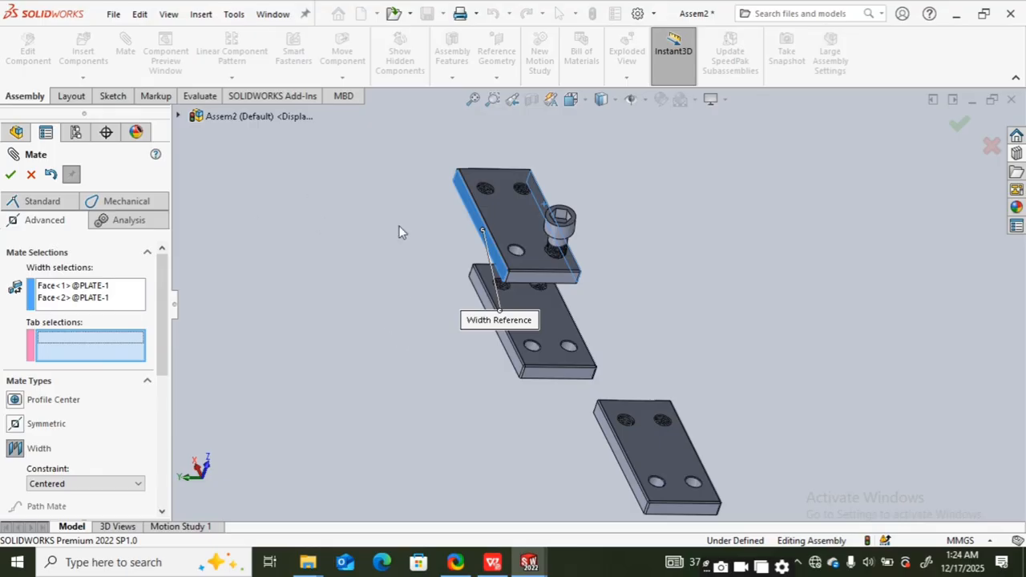
- Use the second plate's two long side faces as tab selections and apply the Width mate
left_click(519, 364)
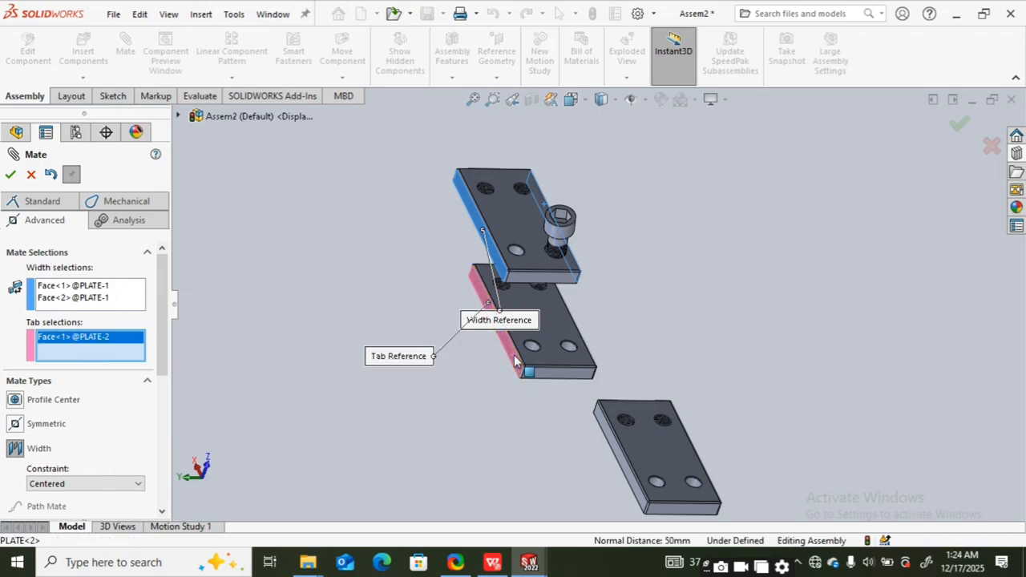
middle_click_drag(627, 353, 584, 345)
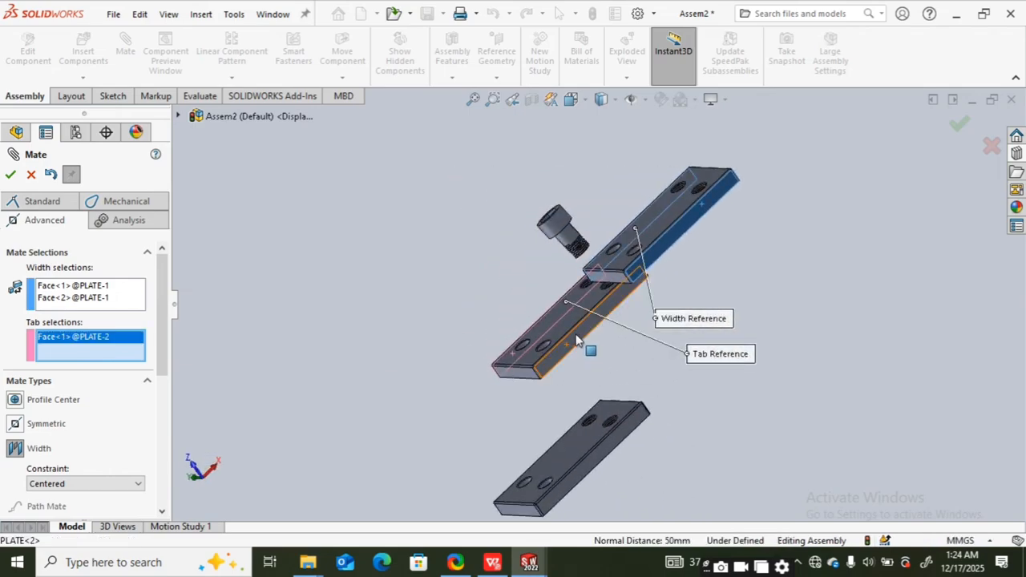
left_click(577, 342)
middle_click_drag(489, 362, 489, 333)
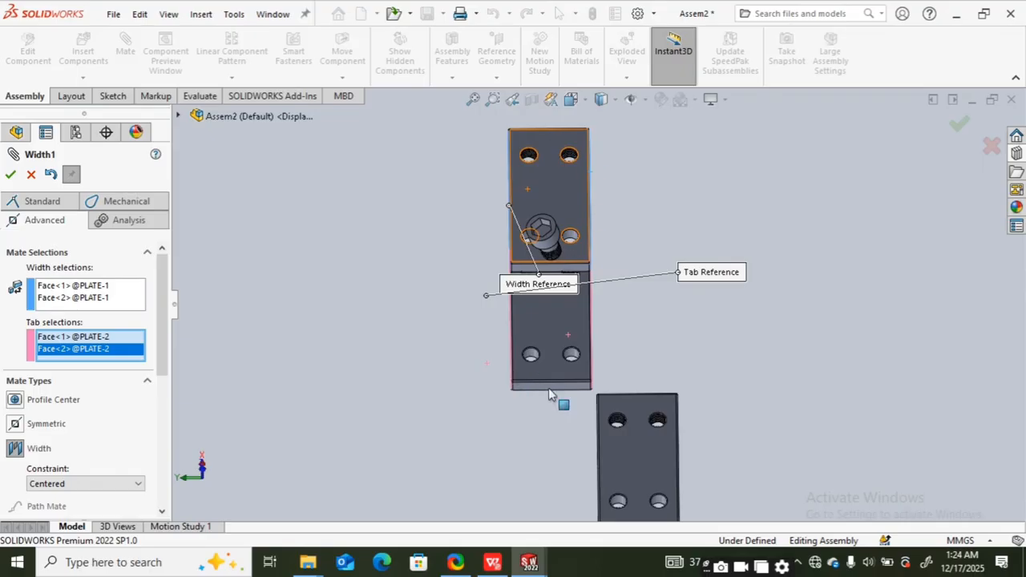
left_click(9, 175)
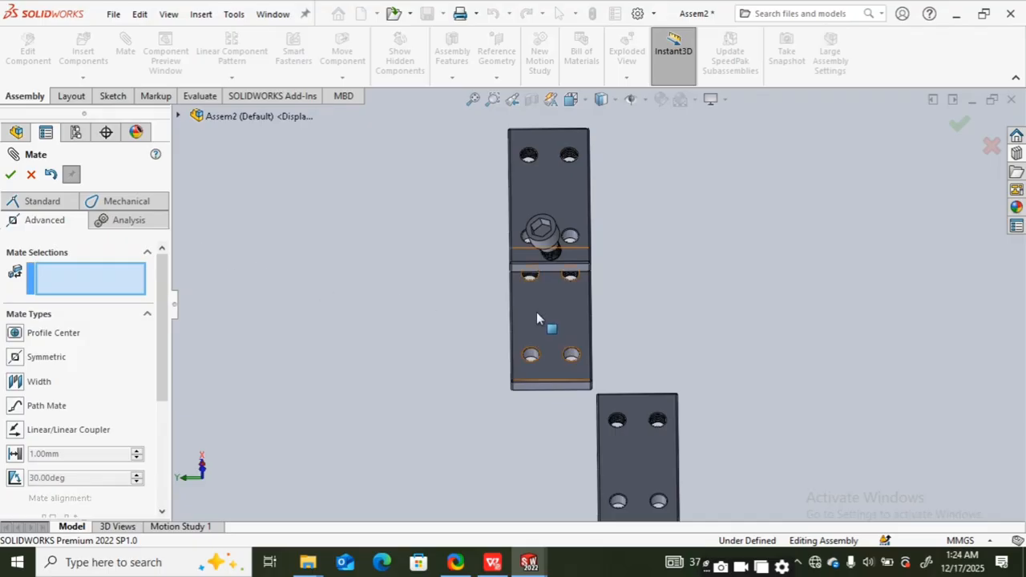
- Finish mating and slide the second plate lengthwise until its threaded end lies partly under the first plate
left_click_drag(503, 313, 536, 340)
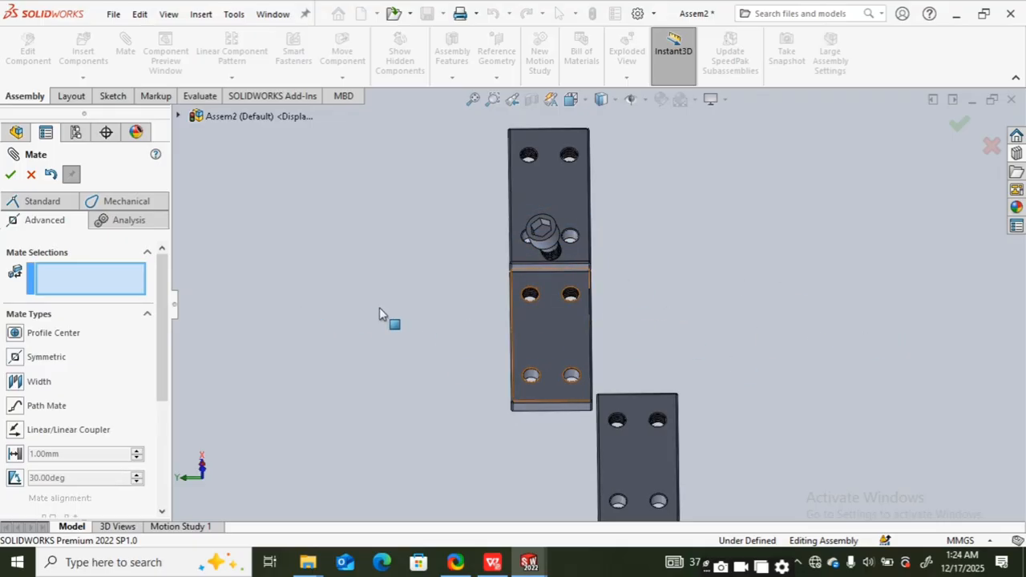
left_click(10, 175)
middle_click_drag(360, 298, 469, 439)
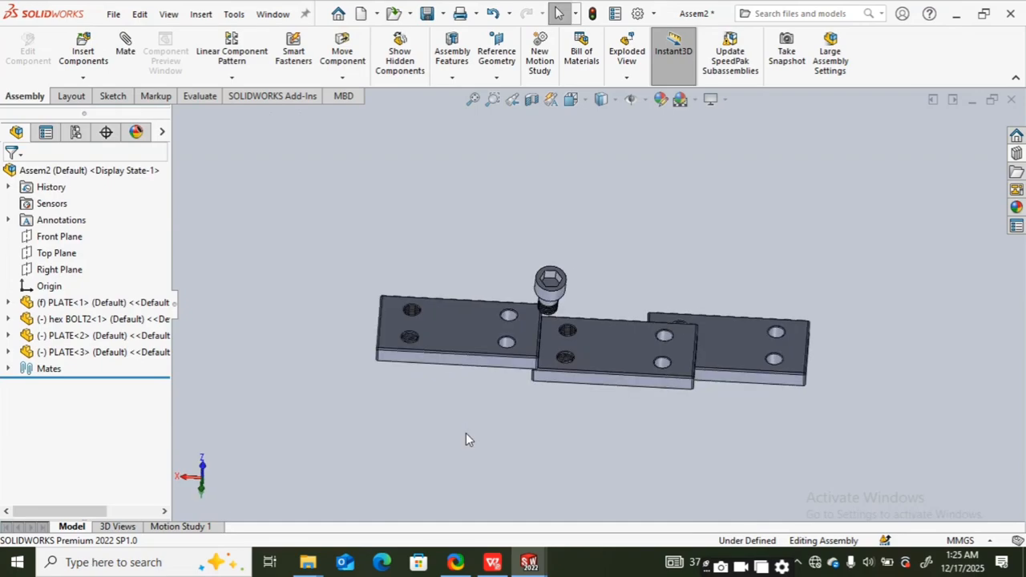
middle_click_drag(447, 421, 485, 413)
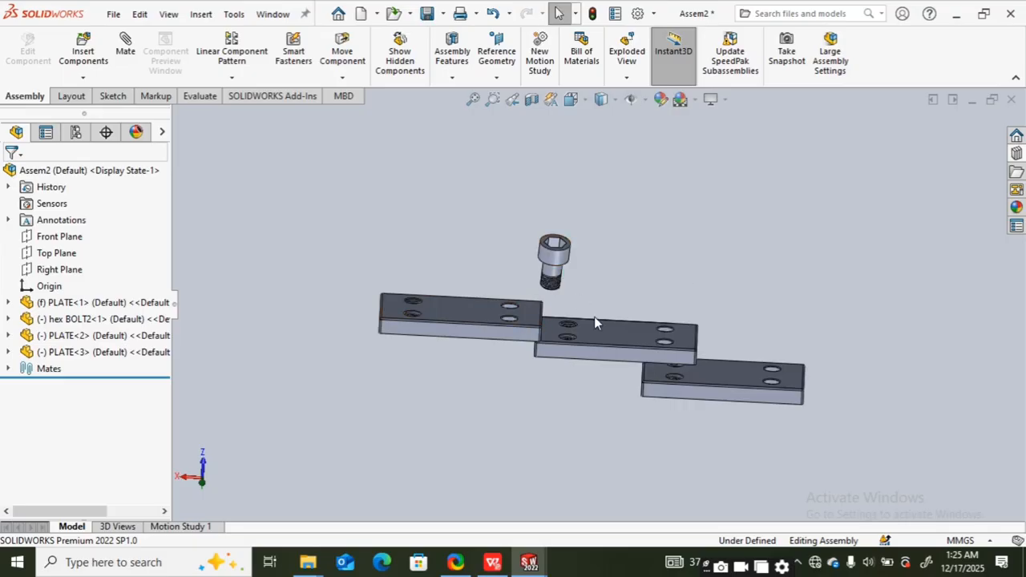
left_click(619, 346)
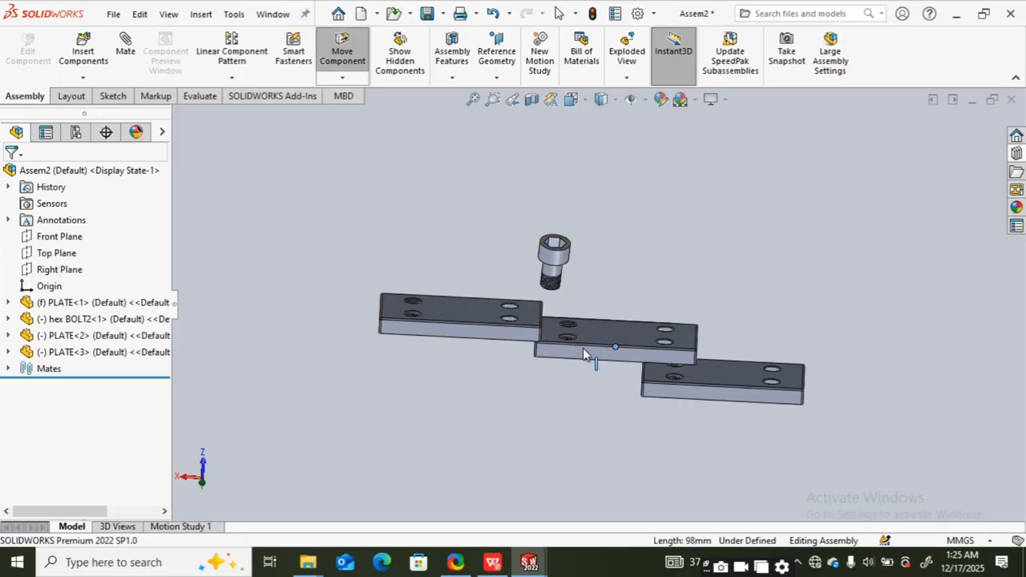
left_click_drag(596, 350, 560, 354)
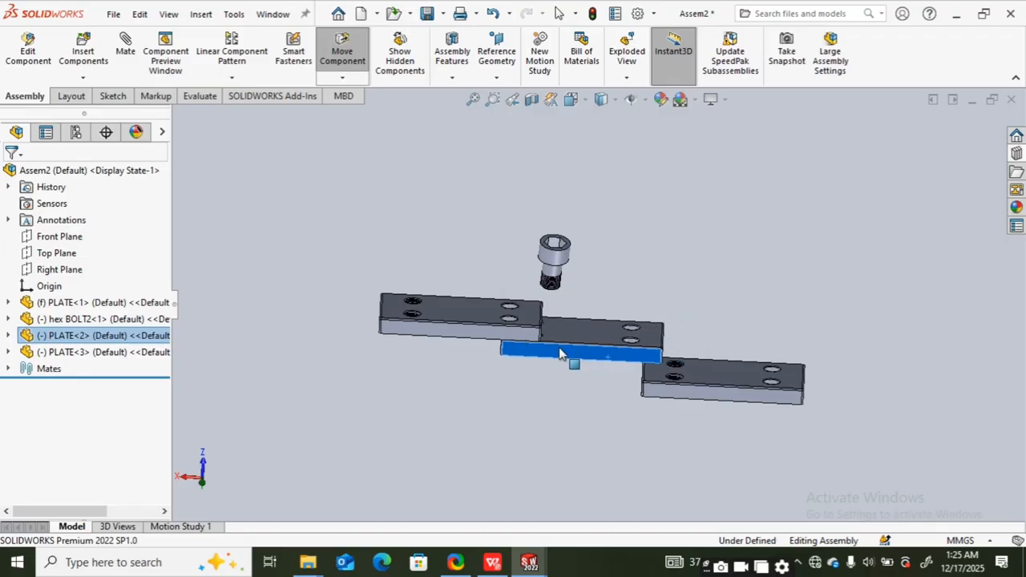
middle_click_drag(560, 353, 561, 372)
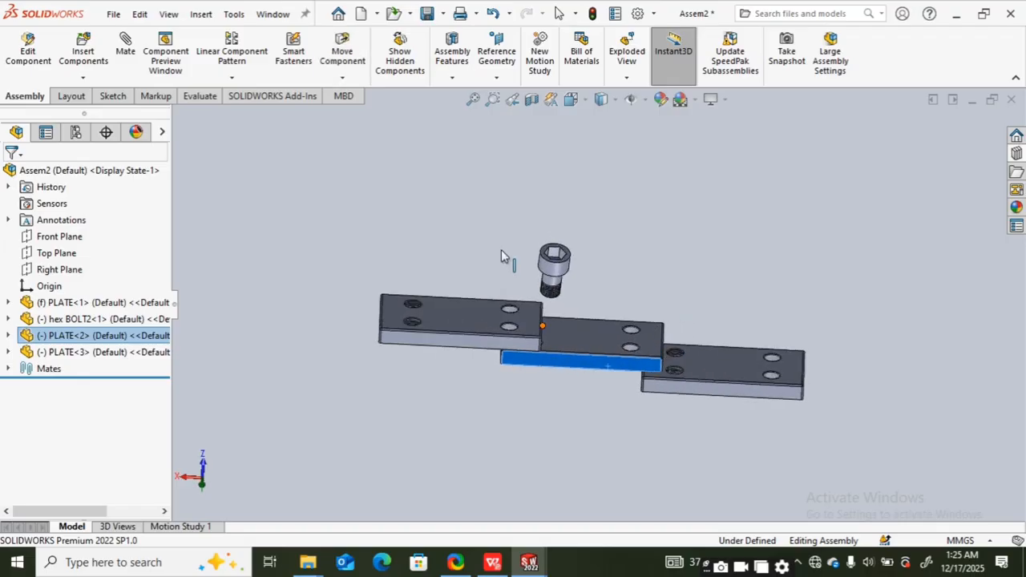
- Start a new mate, remove the preselected second-plate face, and make the hex bolt's shank concentric with the first plate's nearer plain hole
left_click(491, 101)
left_click_drag(463, 228, 607, 378)
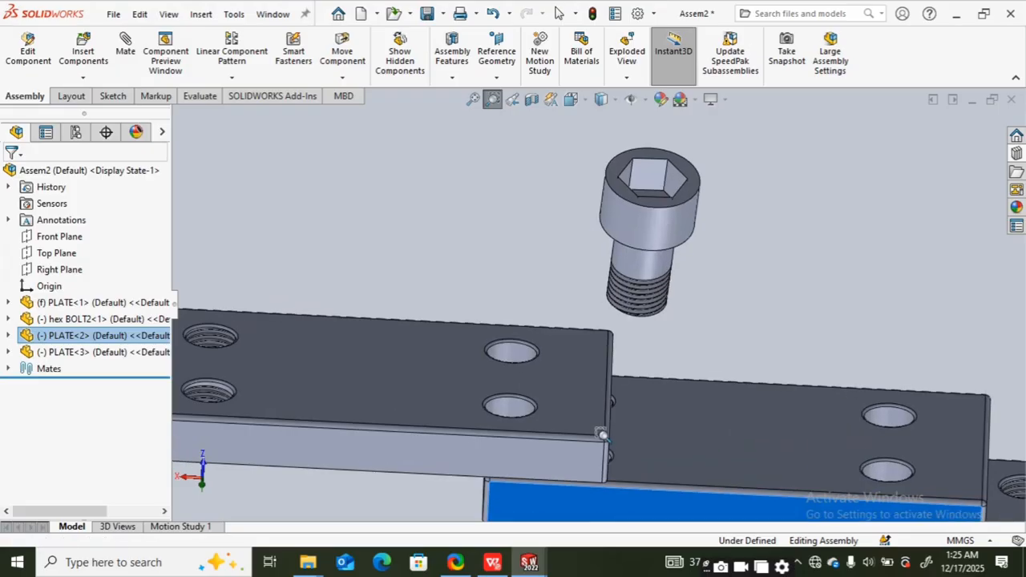
left_click(492, 101)
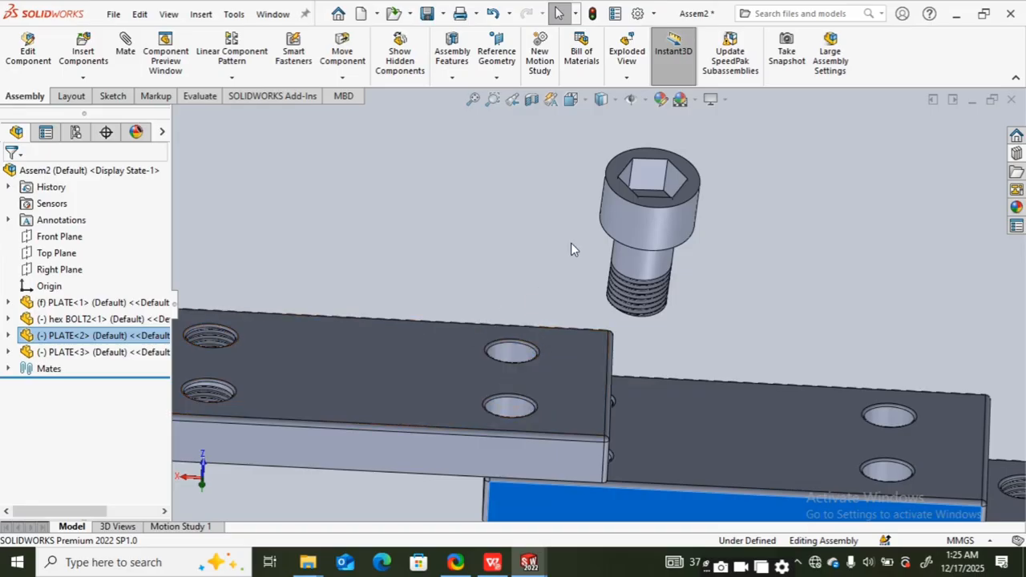
left_click(138, 52)
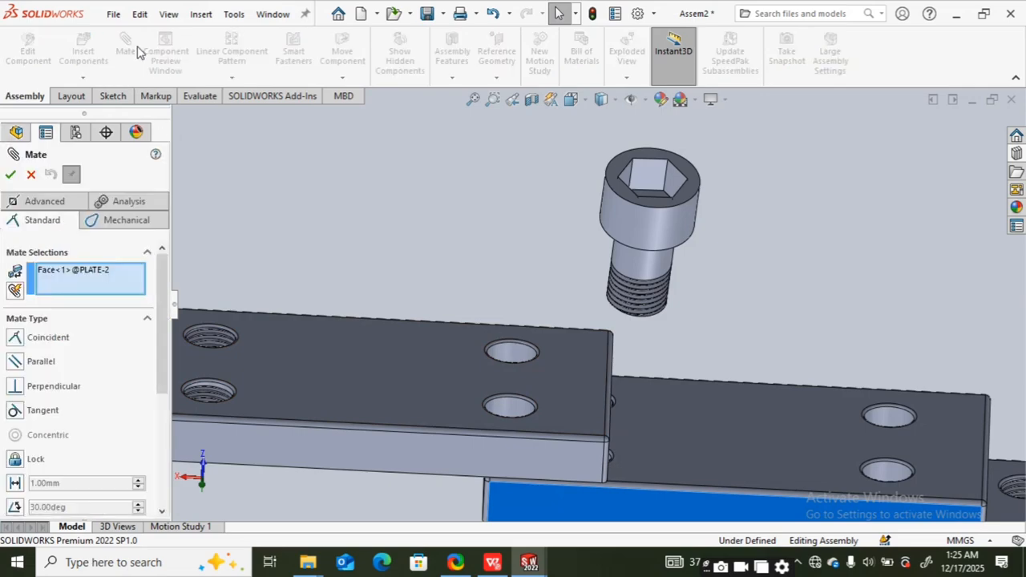
left_click(58, 273)
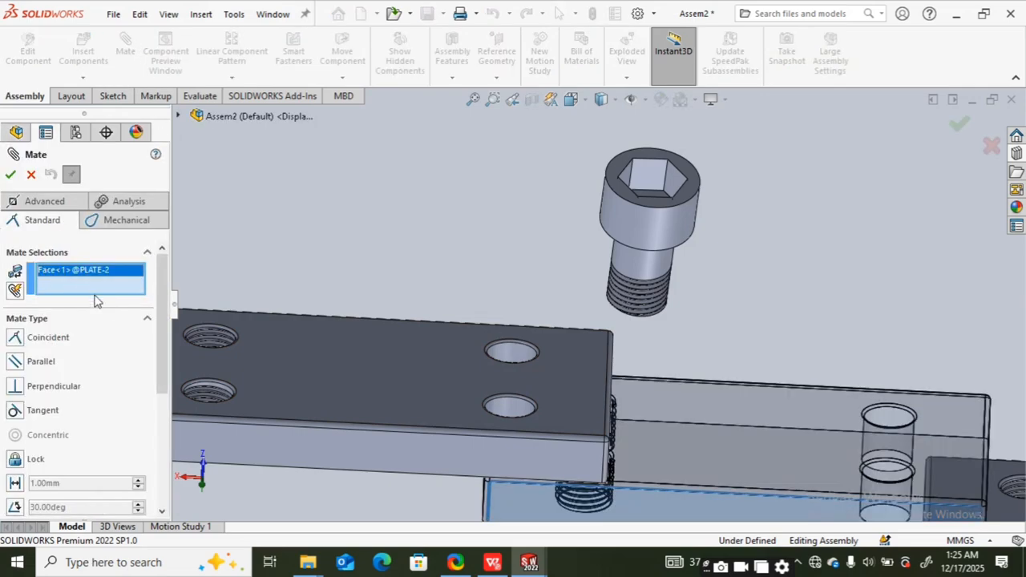
right_click(80, 288)
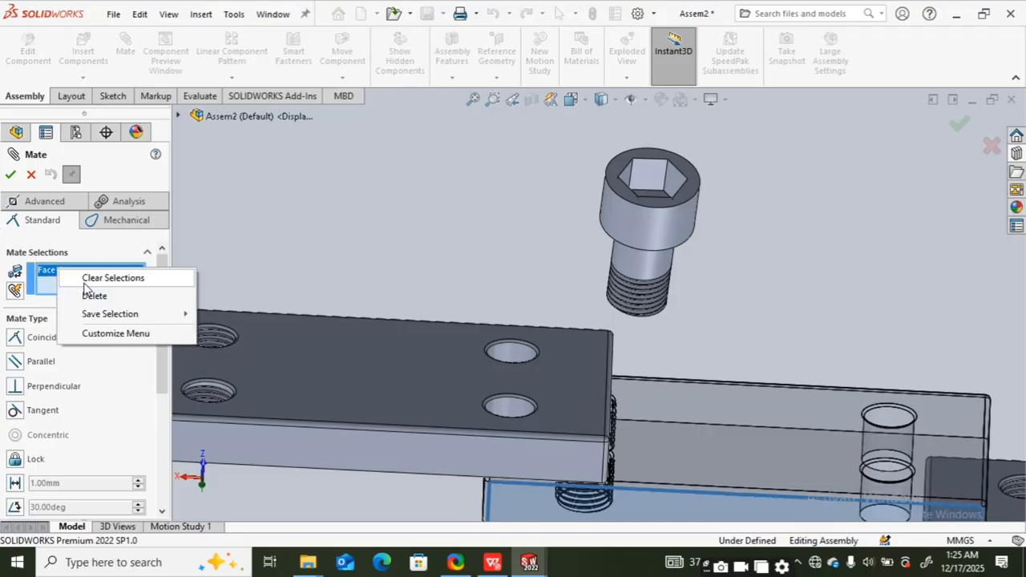
left_click(109, 303)
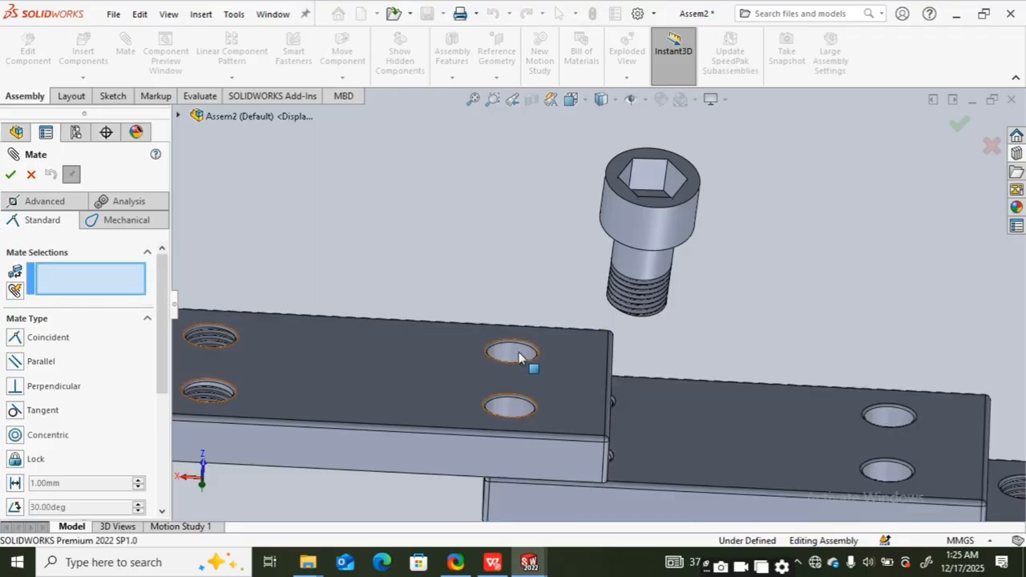
left_click(514, 410)
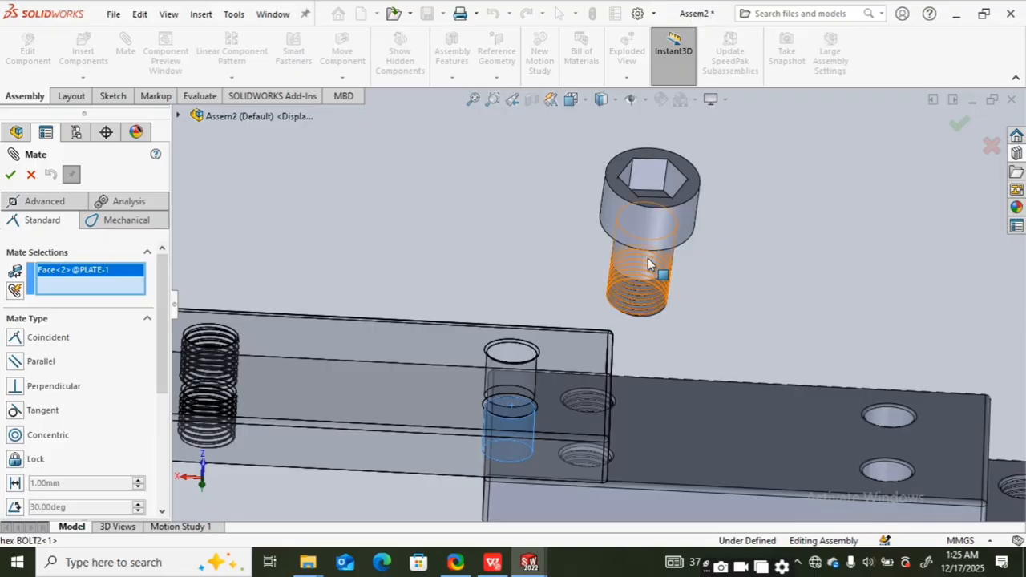
left_click(648, 258)
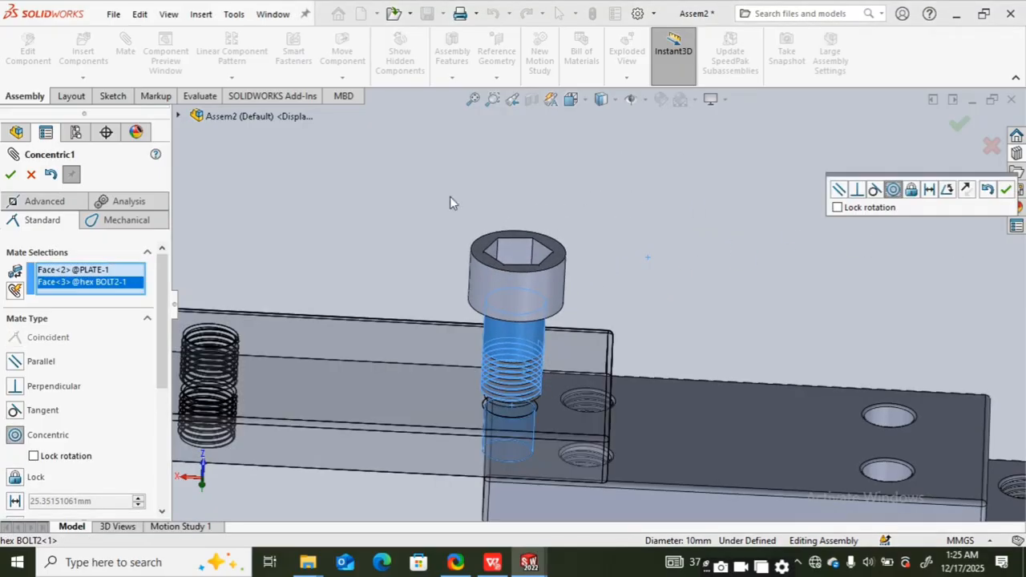
left_click(11, 176)
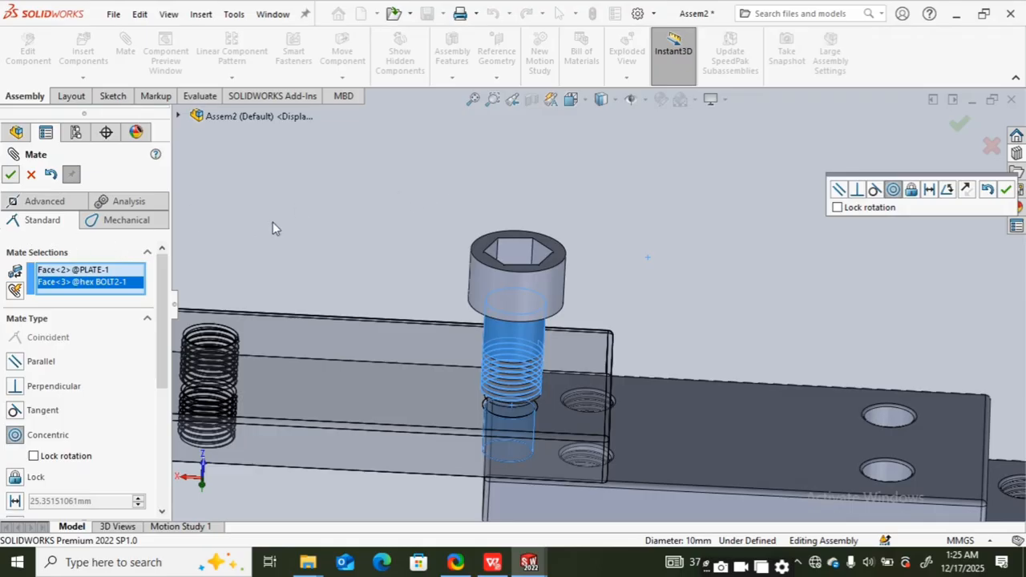
left_click(29, 176)
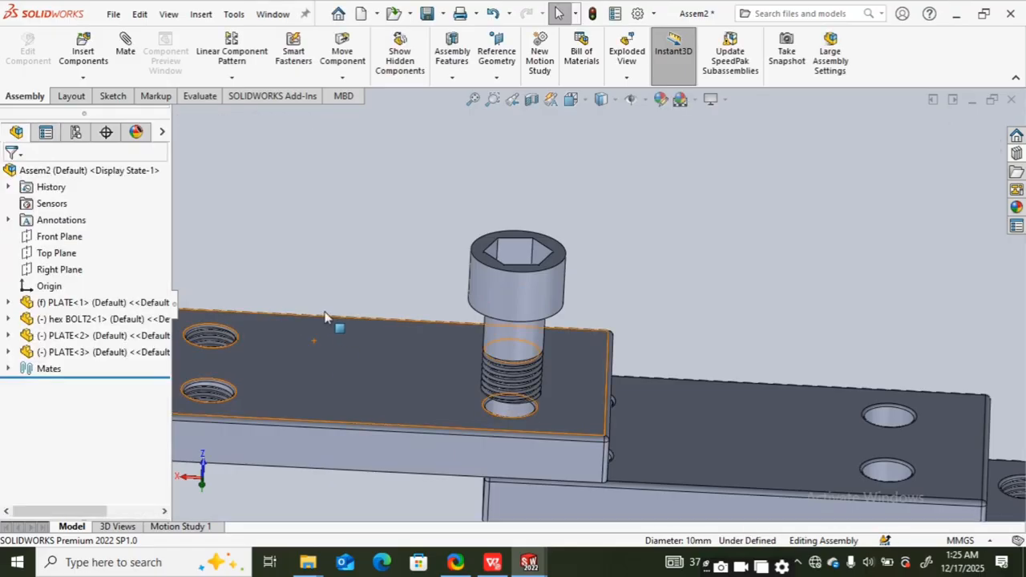
middle_click_drag(325, 317, 316, 342)
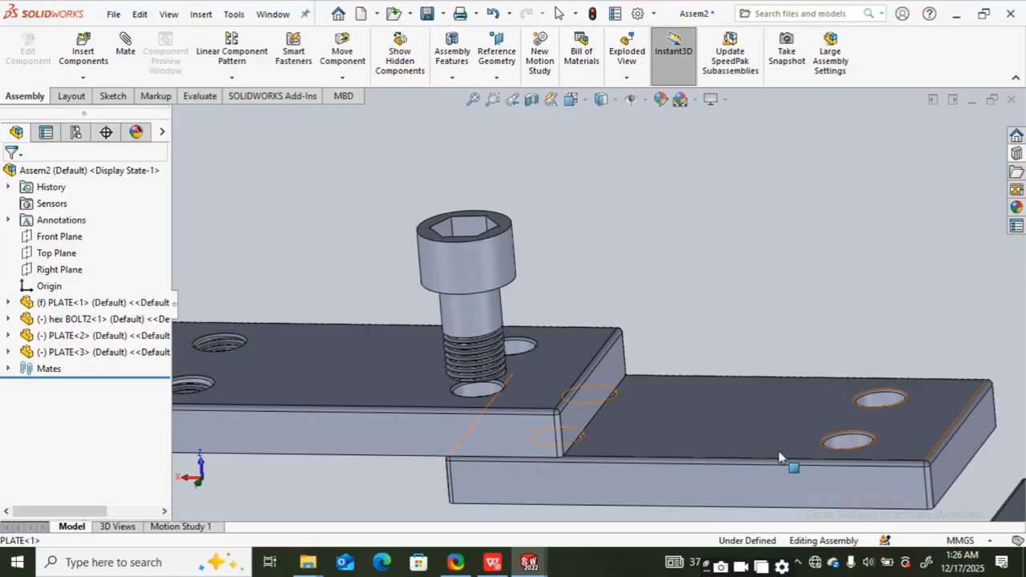
- Slide the second plate lengthwise further under the first plate, bringing its threaded holes closer to the hex bolt
left_click(757, 454)
left_click_drag(756, 456, 698, 451)
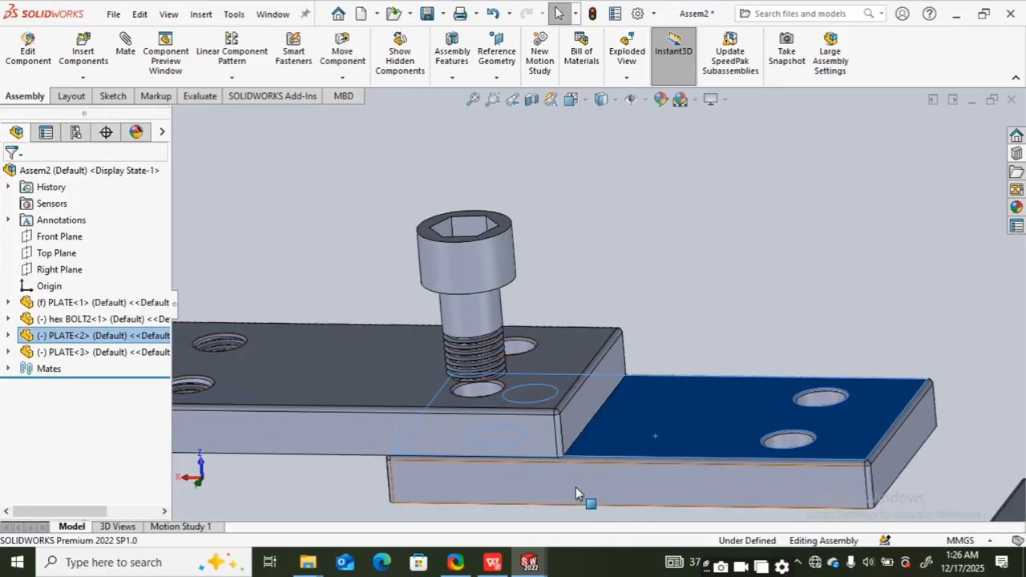
middle_click_drag(479, 468, 353, 321)
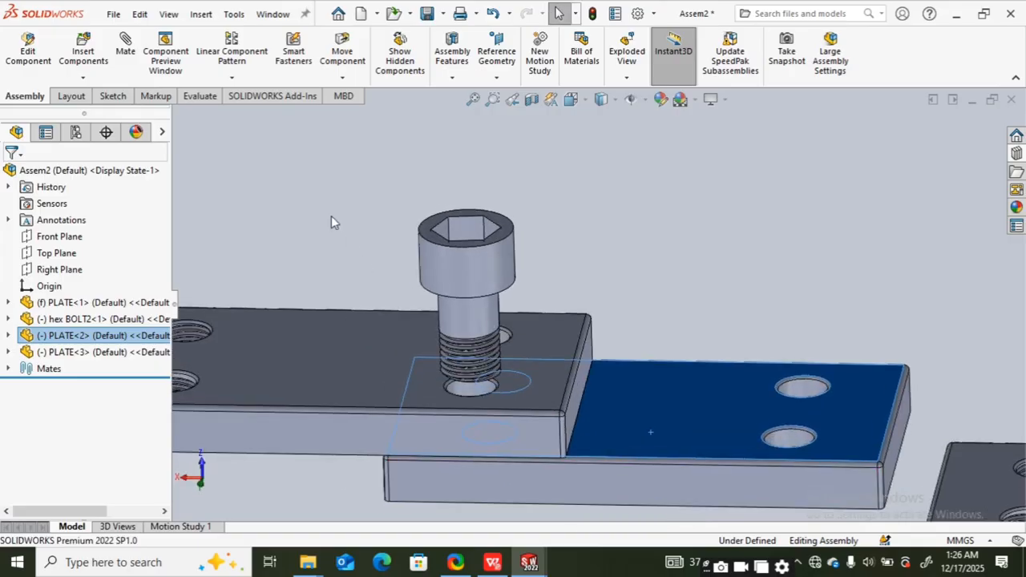
left_click(315, 288)
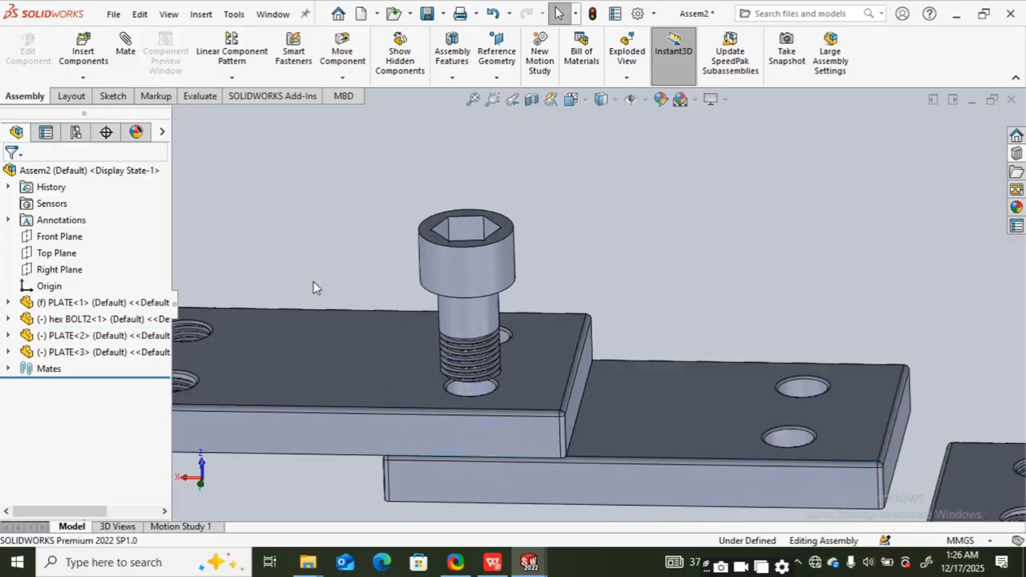
- Hide the first plate to expose the second plate's threaded holes beneath the bolt
left_click(293, 348)
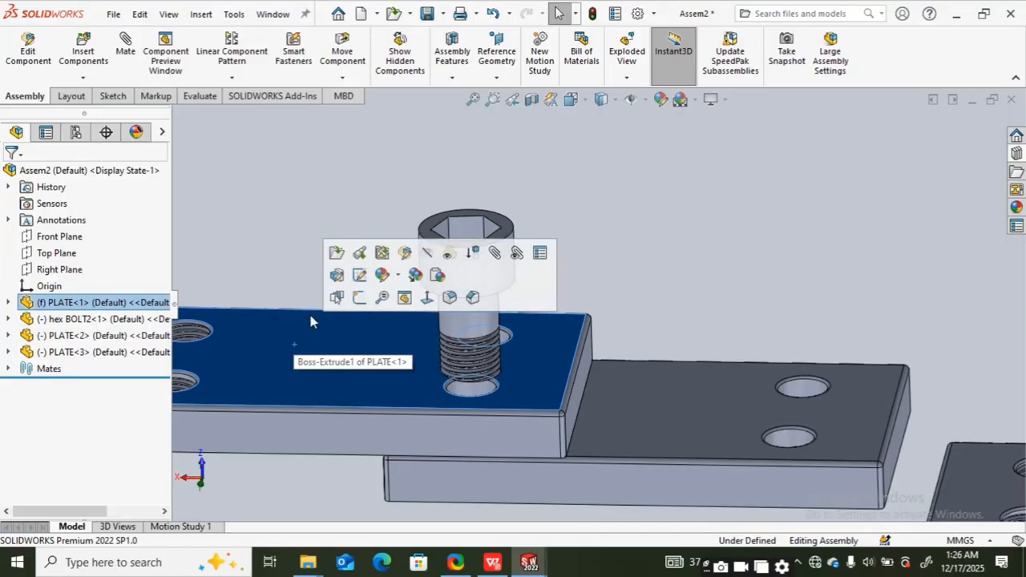
left_click(426, 253)
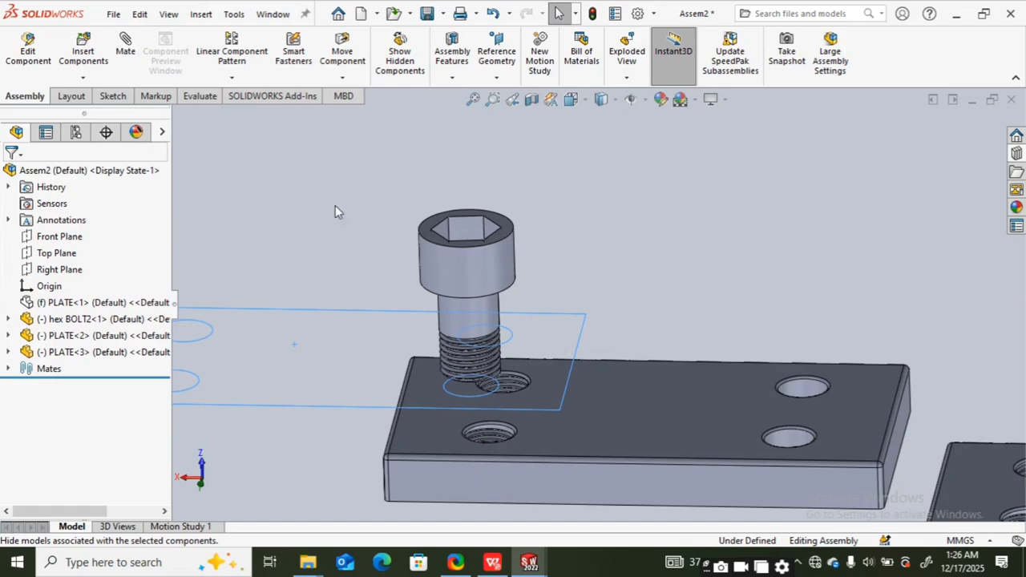
left_click(678, 225)
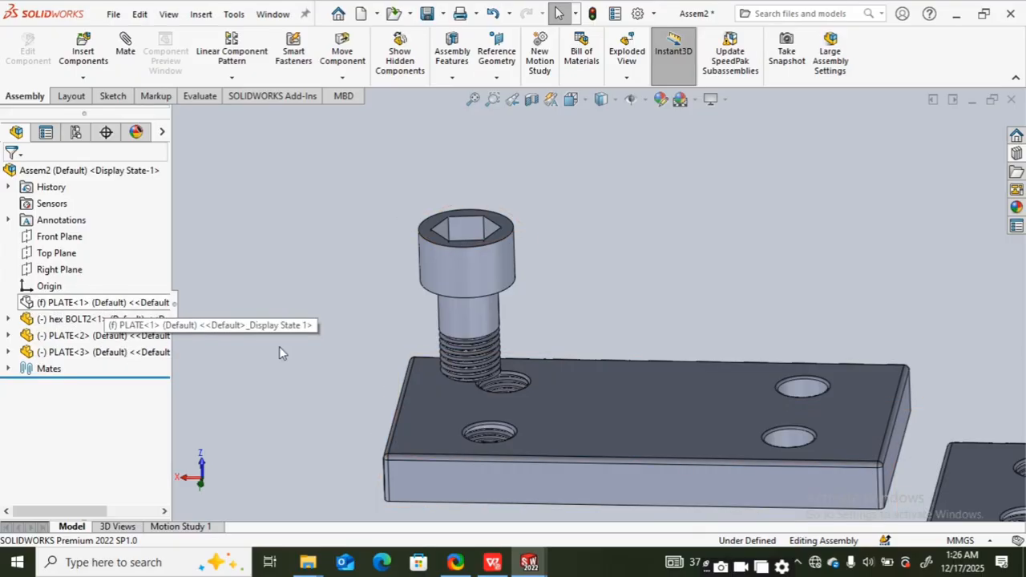
- Shift the second plate slightly further toward the bolt and lower the hex bolt until its tip is near the threaded hole
left_click_drag(672, 434, 637, 449)
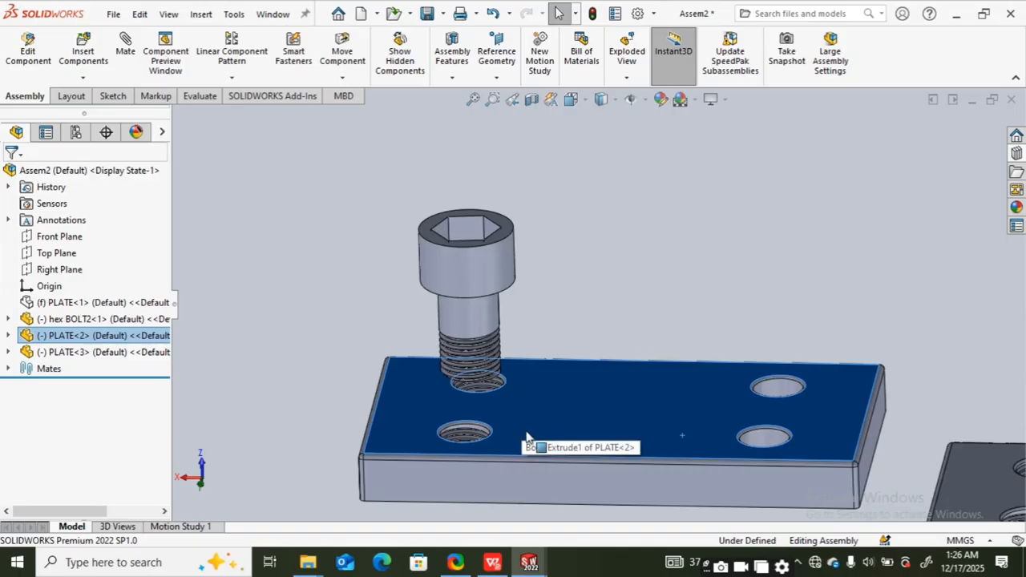
left_click(544, 471)
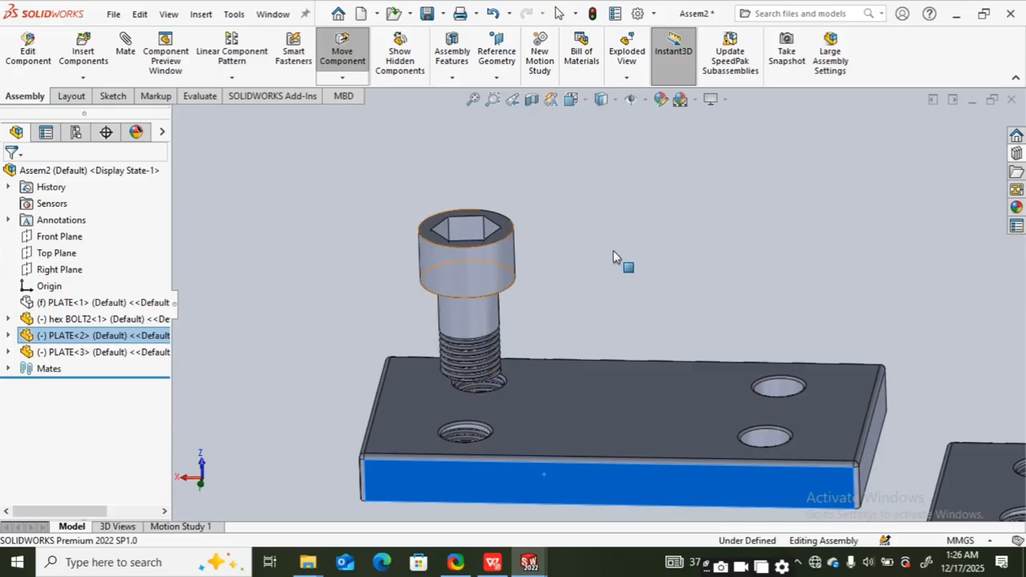
left_click(507, 257)
left_click_drag(500, 261, 497, 326)
key("Escape")
middle_click_drag(562, 332, 580, 340)
- Start a mechanical Screw mate after removing the preselected bolt head face from the mate selections
left_click(474, 100)
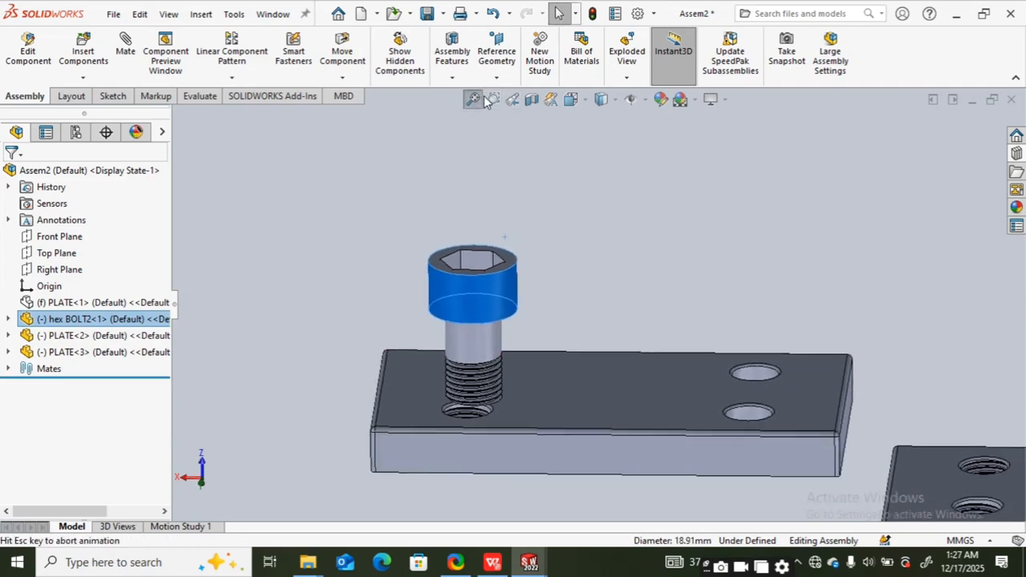
left_click(492, 100)
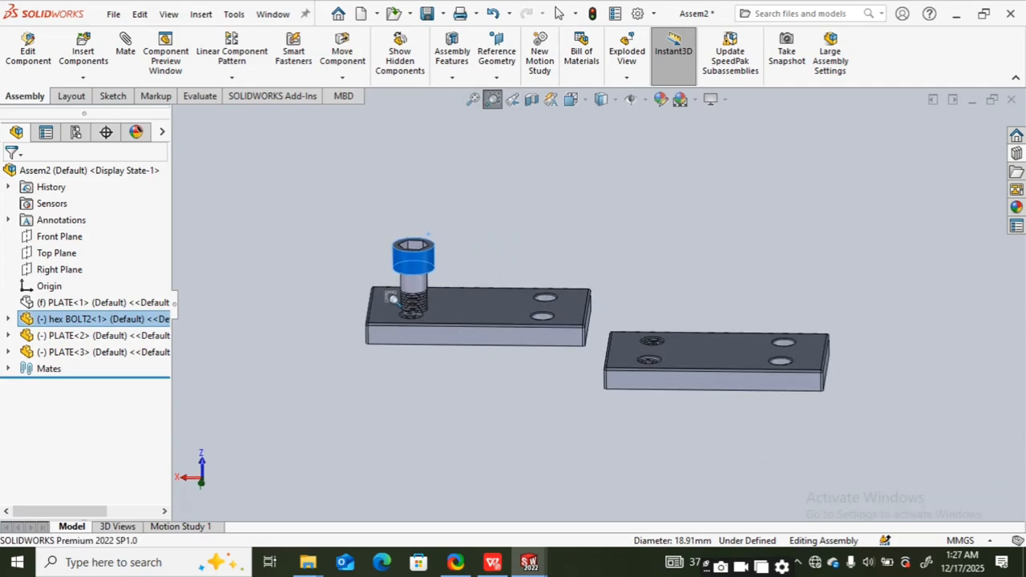
left_click_drag(393, 298, 428, 334)
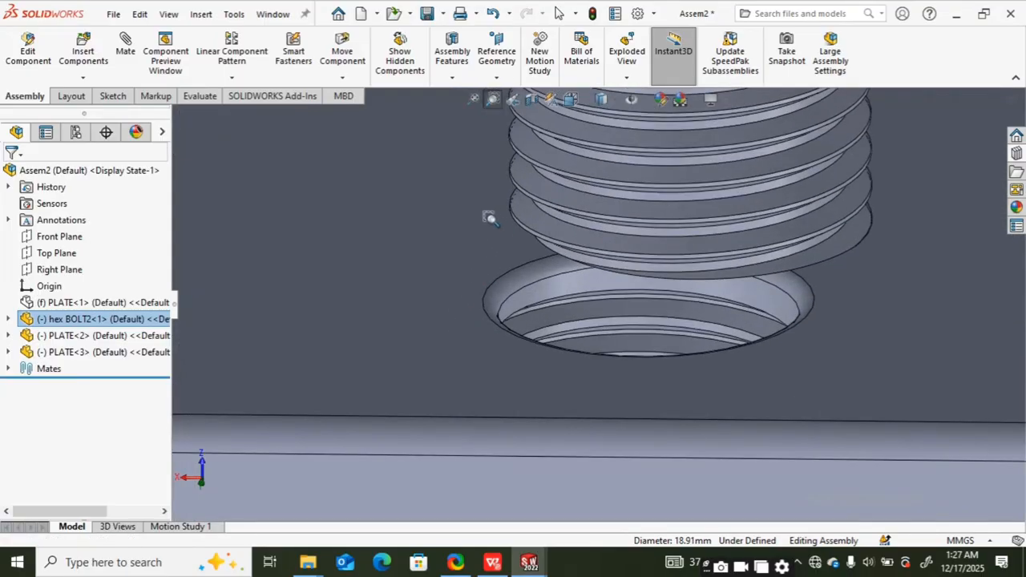
left_click_drag(503, 202, 780, 325)
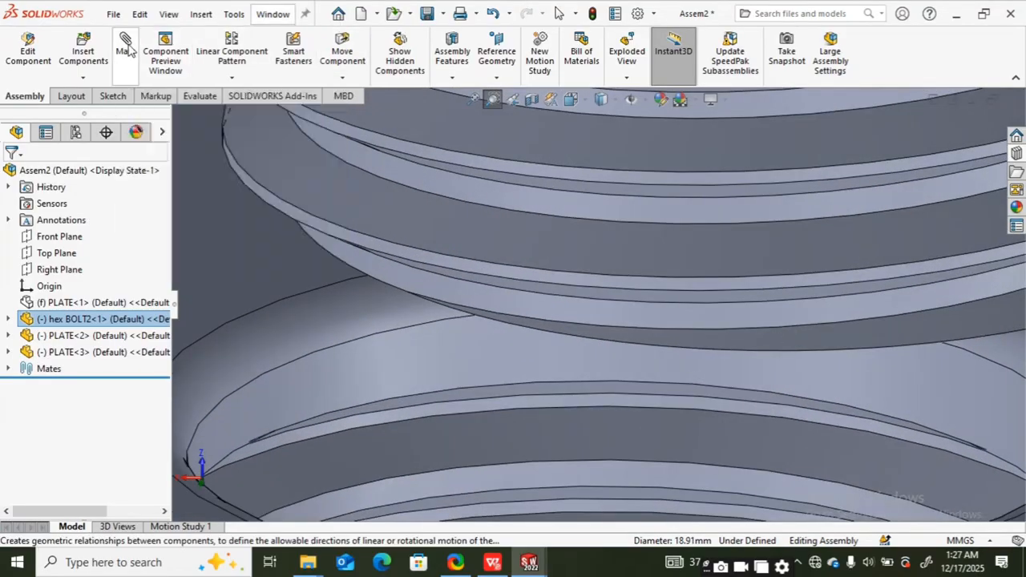
left_click(127, 50)
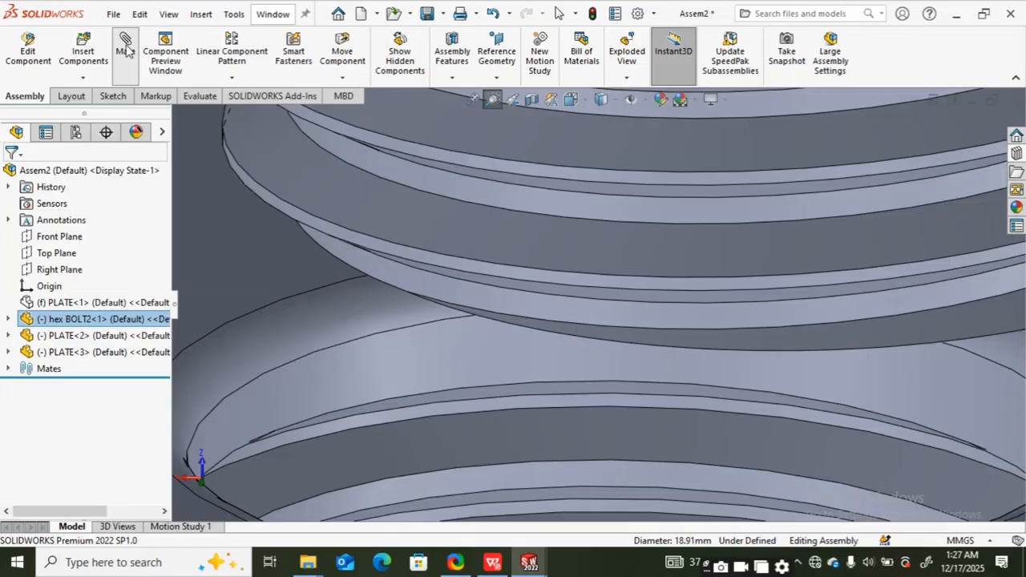
right_click(72, 272)
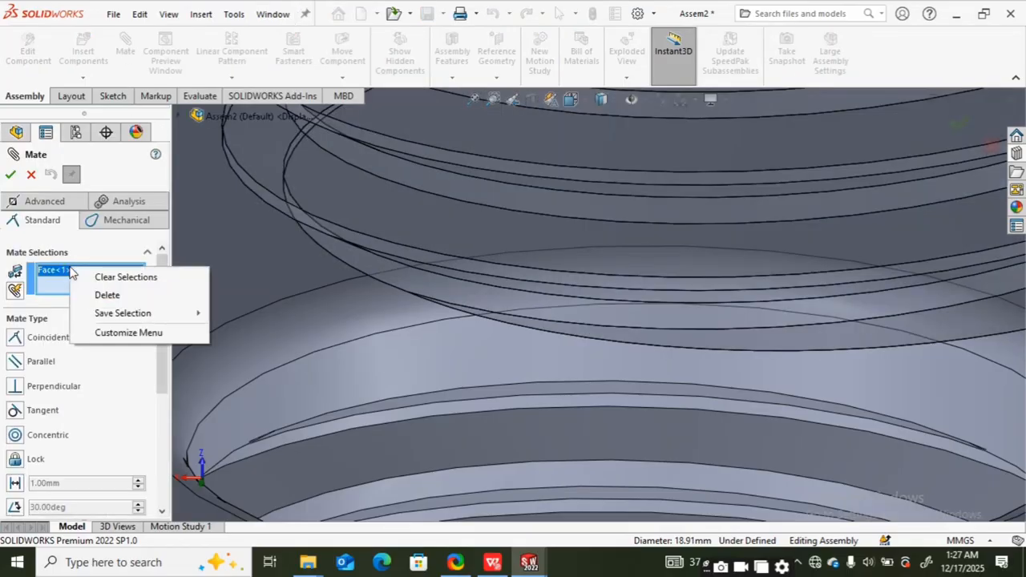
left_click(105, 294)
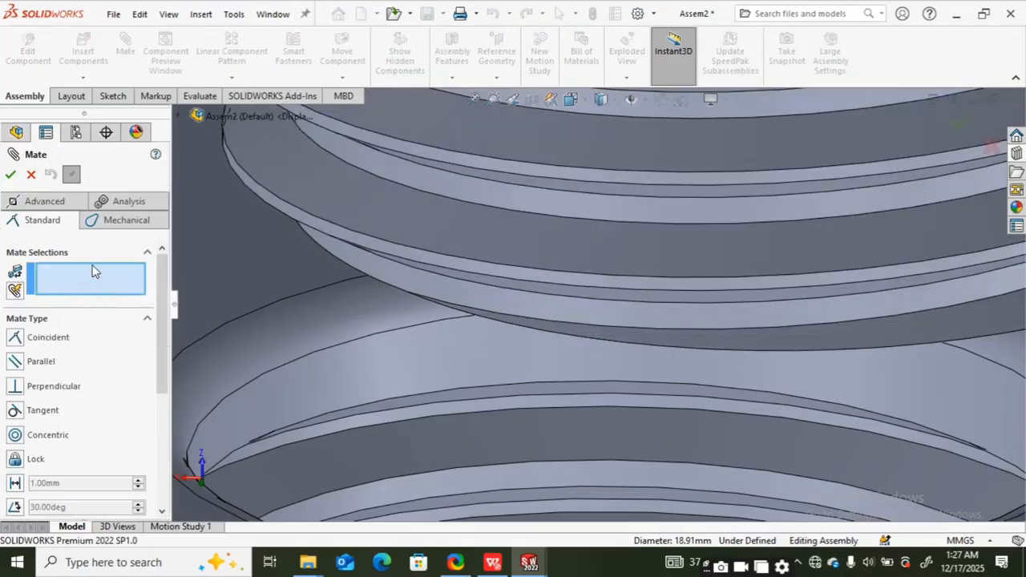
left_click(124, 221)
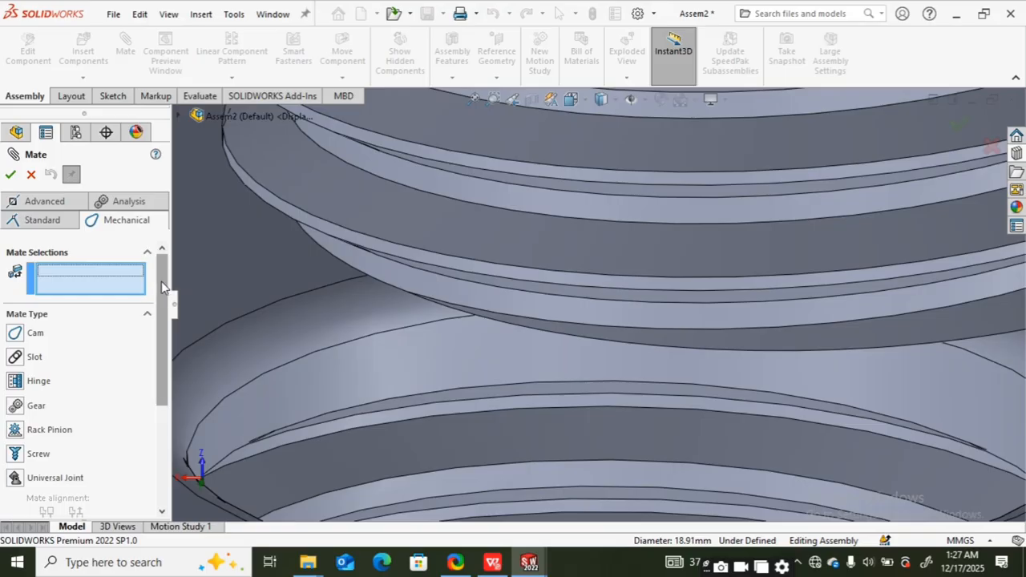
scroll(161, 282, "down", 2)
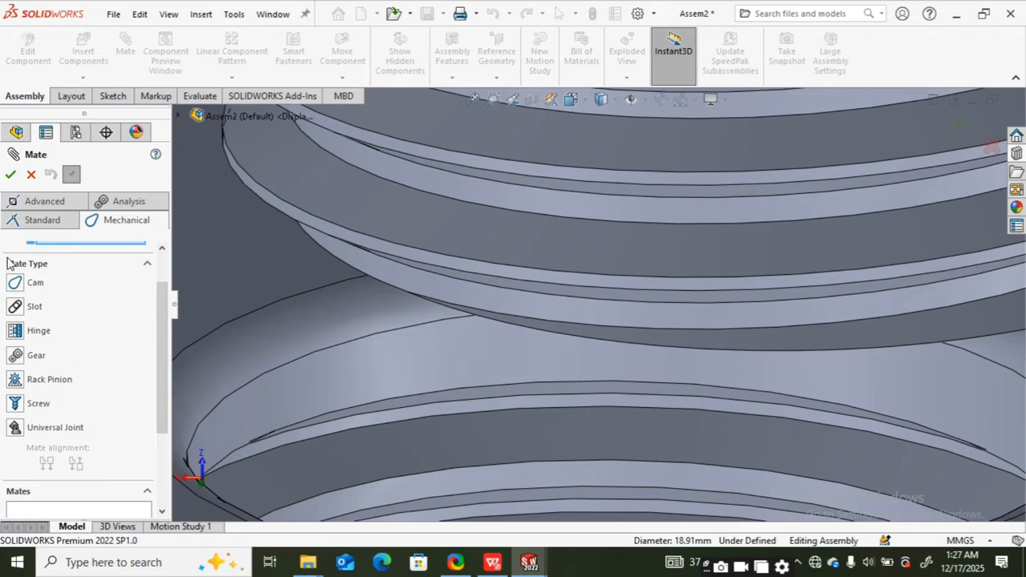
left_click(38, 403)
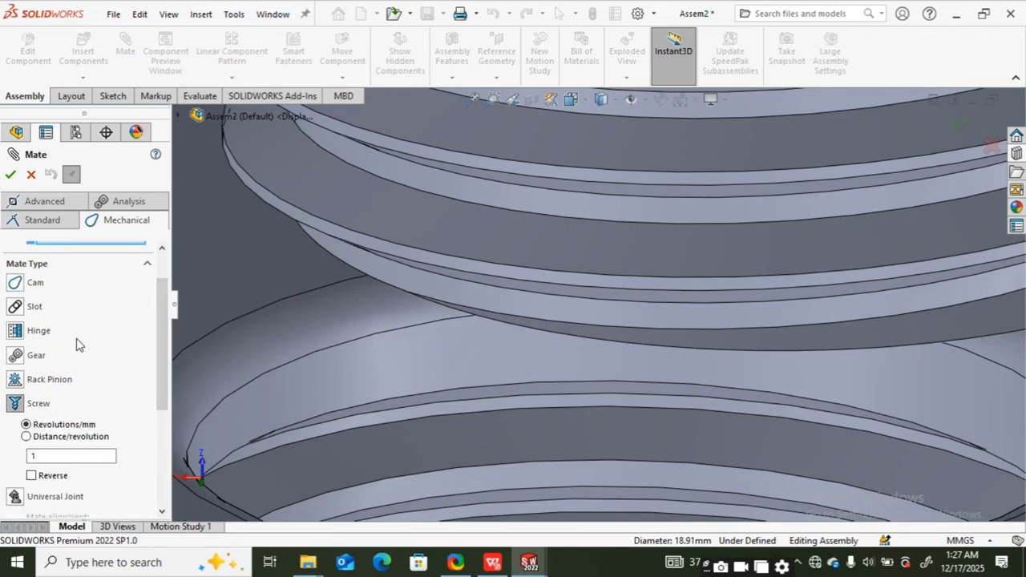
- Apply the Screw mate between the bolt's thread crest face and the second plate's threaded-hole inner face at 1 revolution/mm with Reverse on
left_click(283, 206)
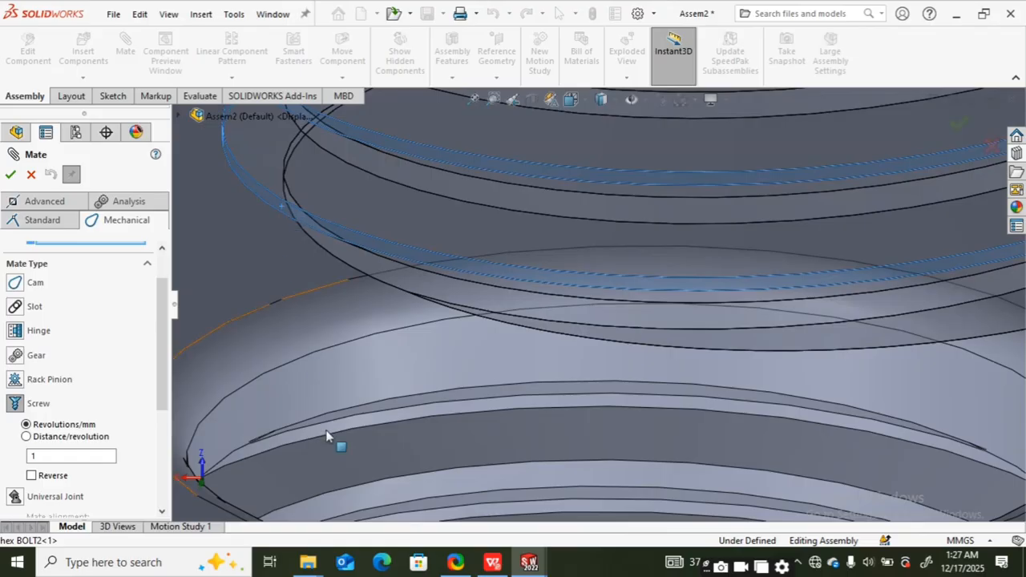
left_click(396, 416)
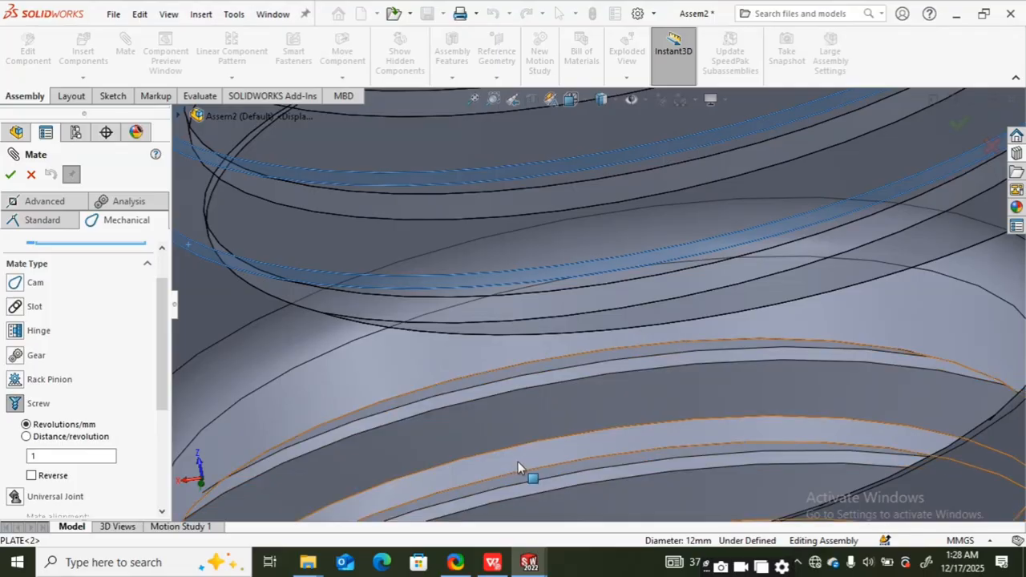
left_click(519, 465)
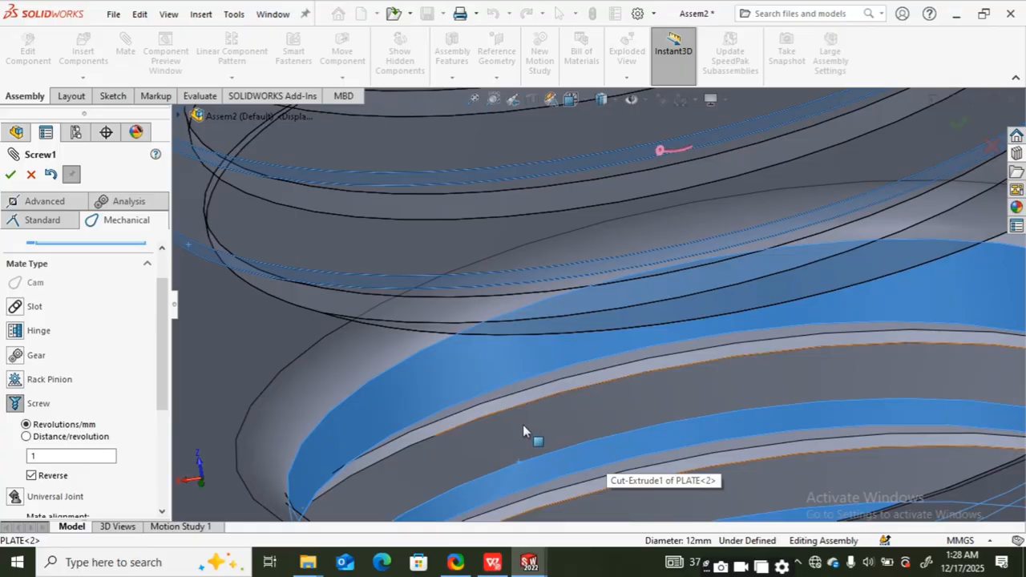
middle_click_drag(487, 437, 584, 459)
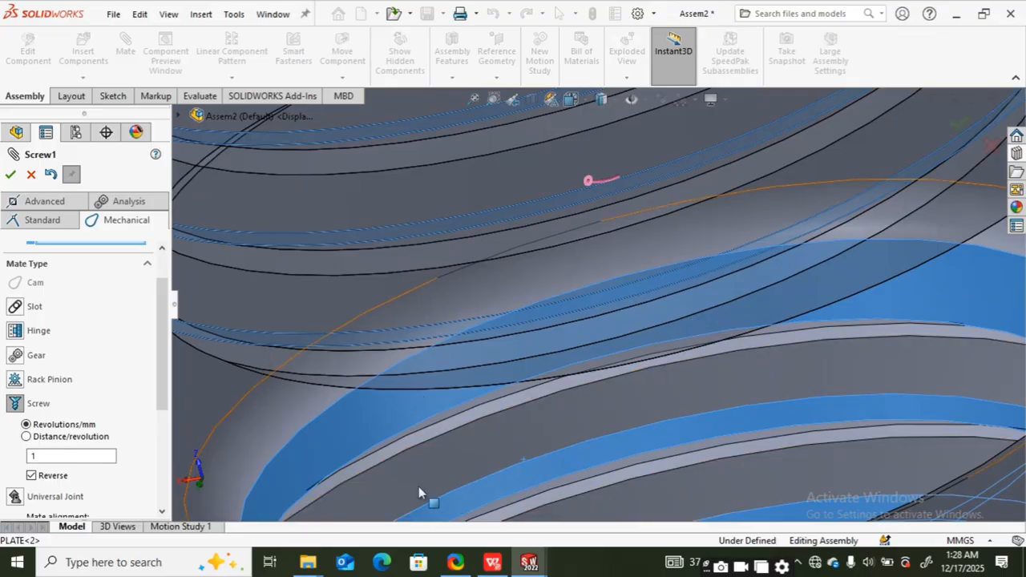
middle_click_drag(562, 472, 615, 472)
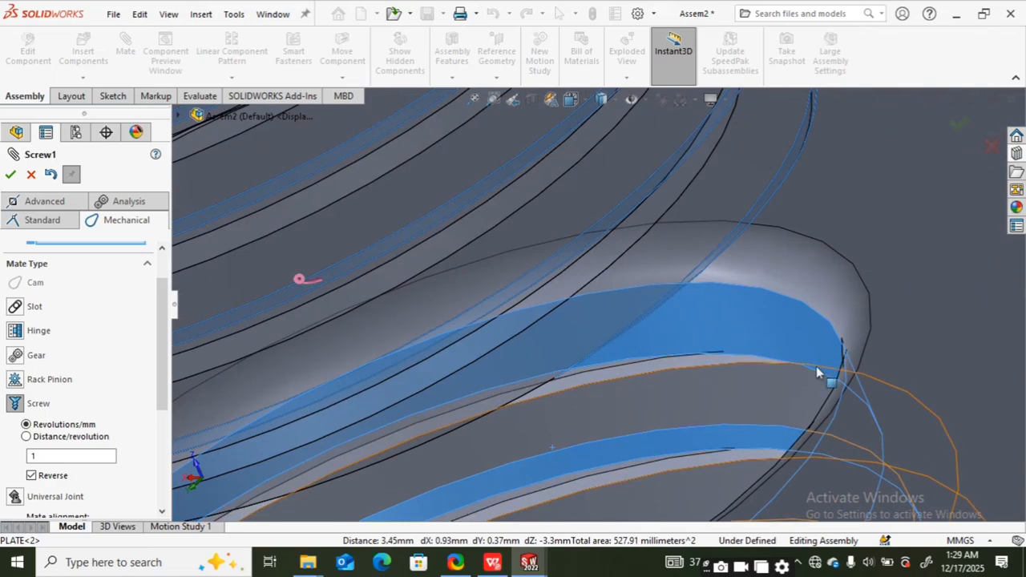
left_click(10, 176)
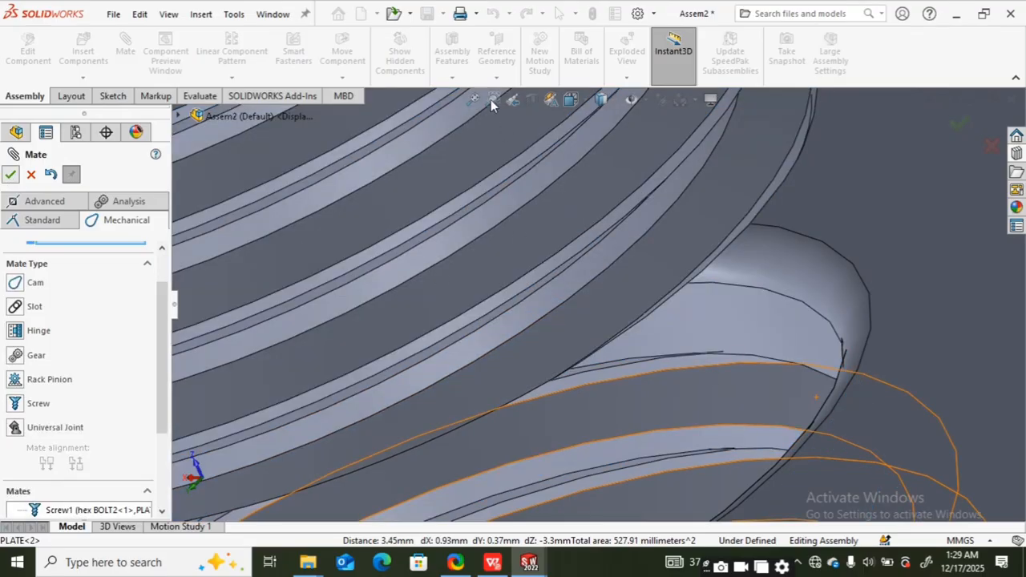
key("Escape")
- Rotate the hex bolt about its axis to screw it partway into the second plate's threaded hole
left_click(474, 100)
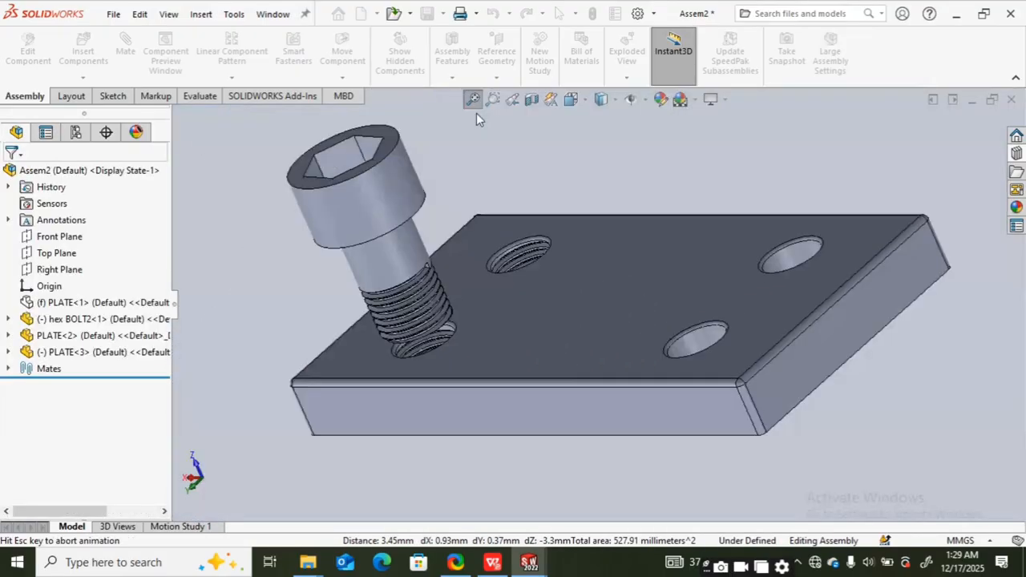
middle_click_drag(483, 205, 465, 284)
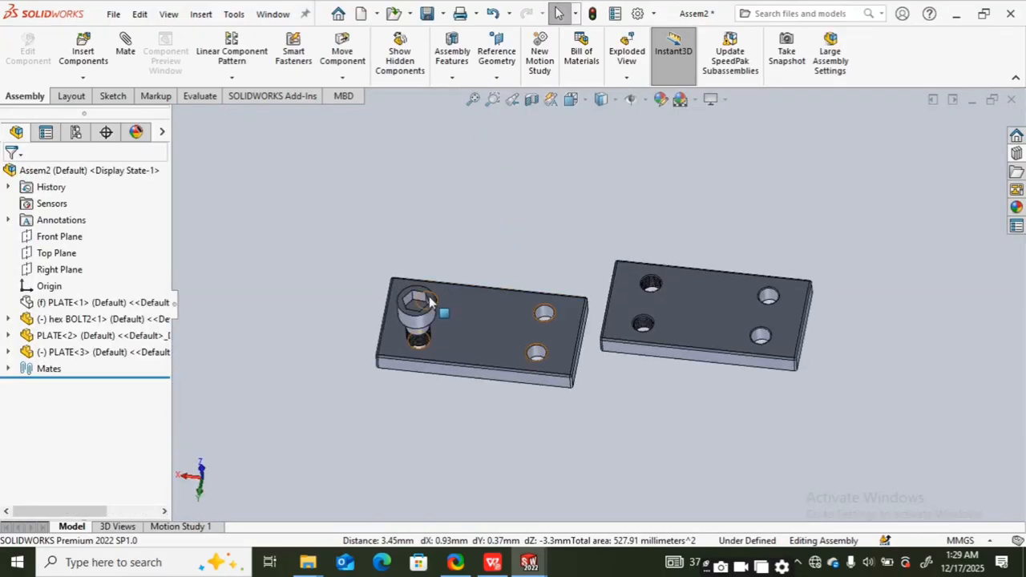
middle_click_drag(433, 255, 436, 238)
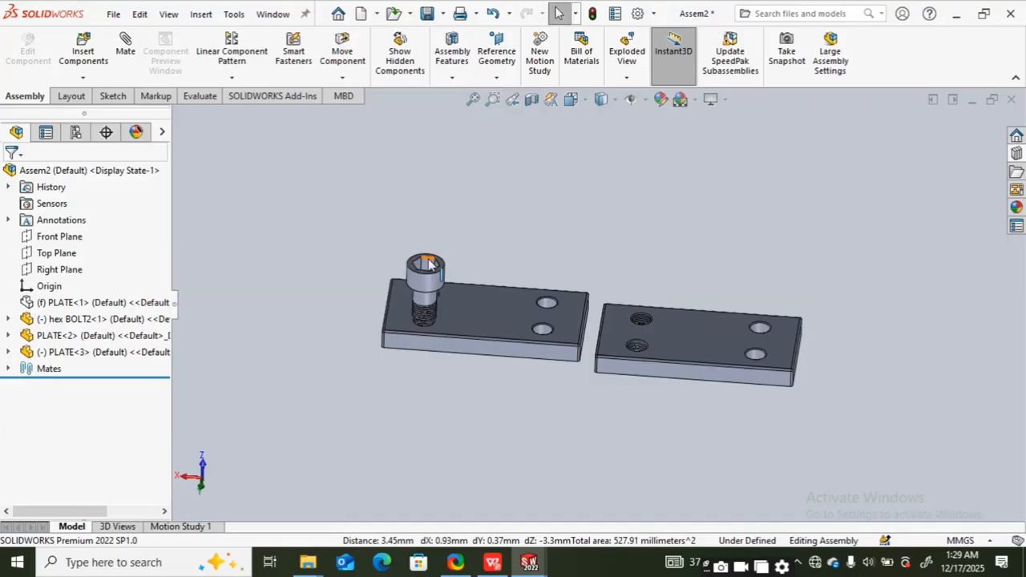
left_click_drag(428, 265, 456, 264)
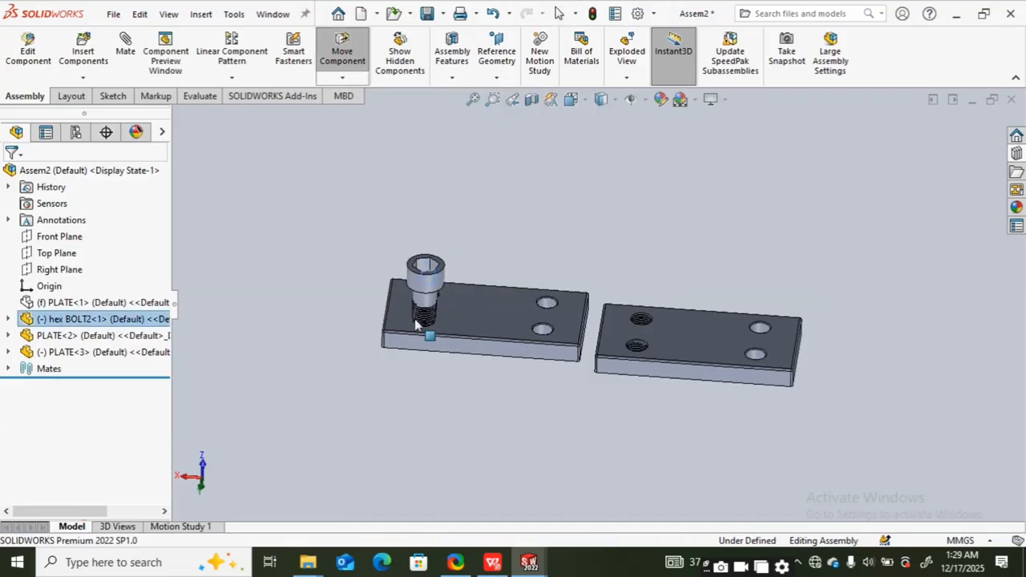
mouse_move(415, 323)
left_mouse_down()
mouse_move(447, 230)
mouse_move(353, 278)
mouse_move(499, 253)
mouse_move(345, 221)
mouse_move(443, 341)
mouse_move(516, 225)
mouse_move(400, 169)
mouse_move(502, 346)
mouse_move(450, 316)
mouse_move(492, 346)
mouse_move(494, 214)
mouse_move(382, 172)
mouse_move(355, 210)
mouse_move(237, 290)
mouse_move(477, 345)
mouse_move(365, 193)
mouse_move(362, 270)
mouse_move(456, 179)
left_mouse_up()
key("Escape")
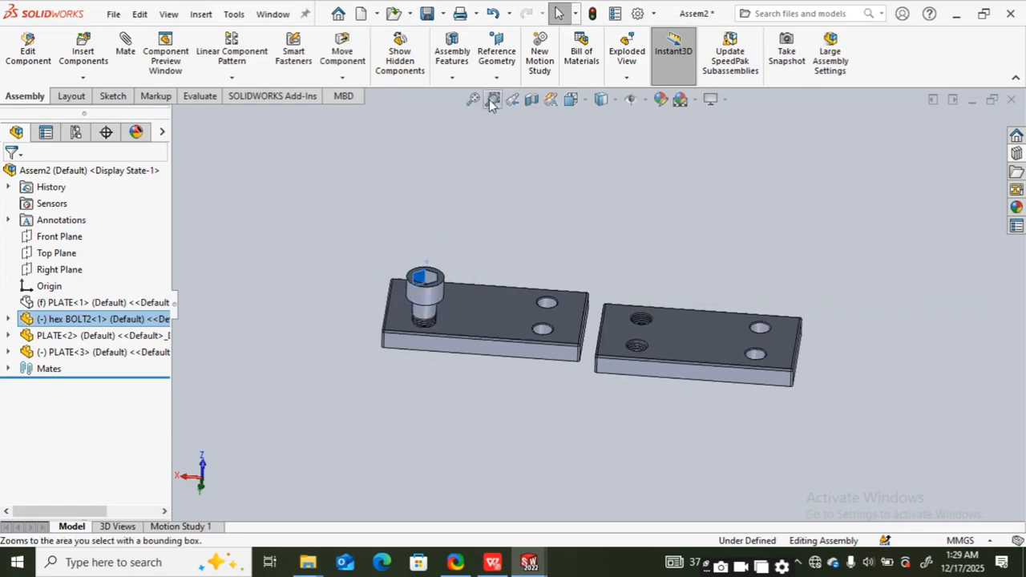
- Rotate the bolt by its hex socket faces to run it deeper into the hole and slightly back out
left_click(493, 102)
left_click_drag(314, 228, 543, 390)
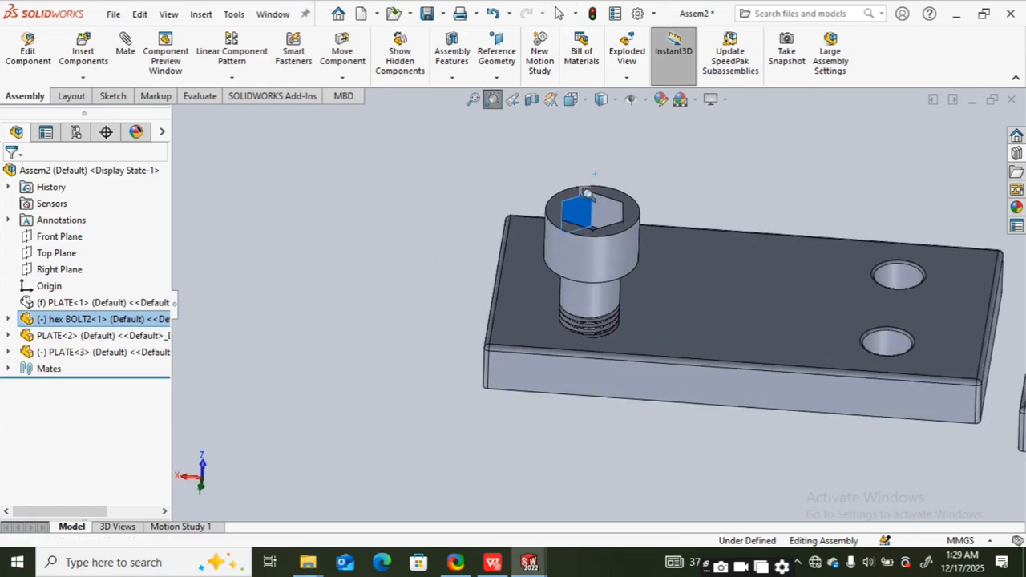
left_click(493, 105)
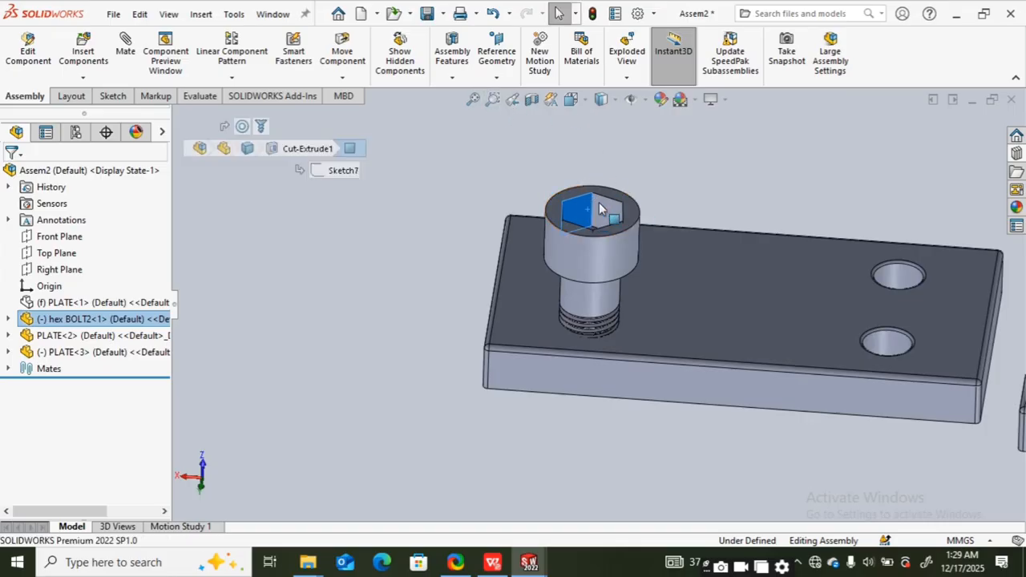
left_click_drag(600, 206, 470, 218)
key("Escape")
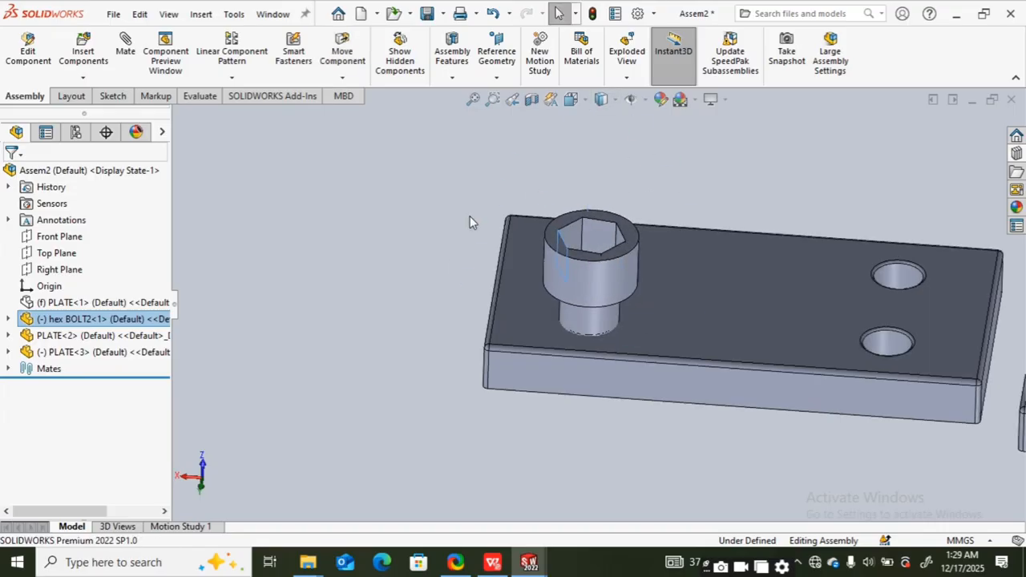
left_click(594, 228)
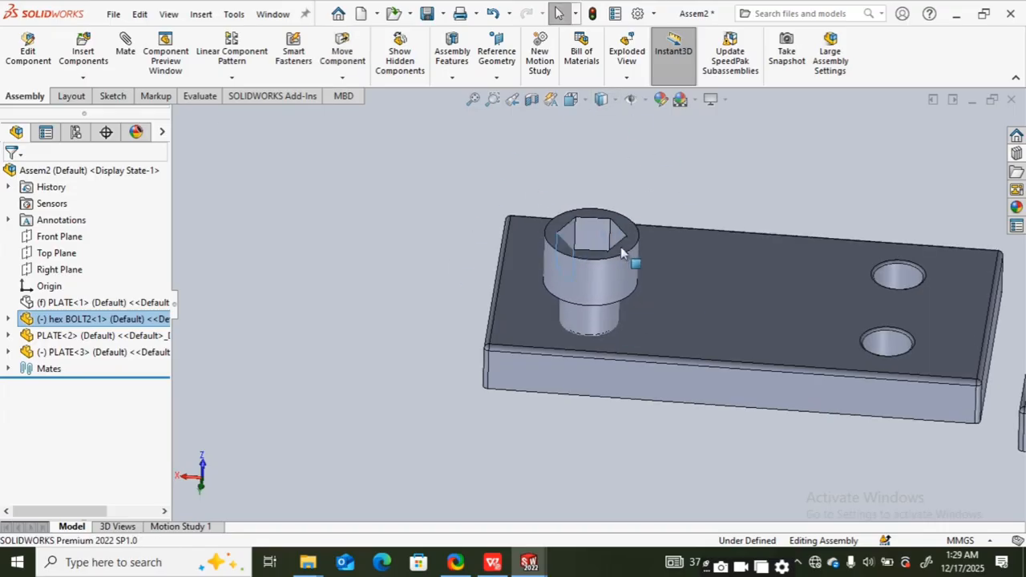
left_click_drag(622, 253, 521, 313)
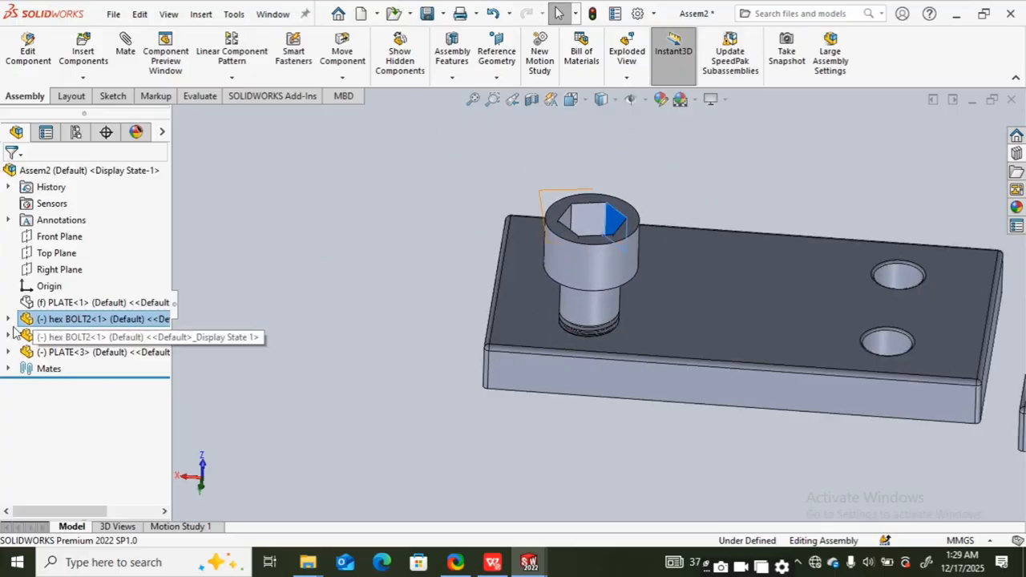
left_click(216, 290)
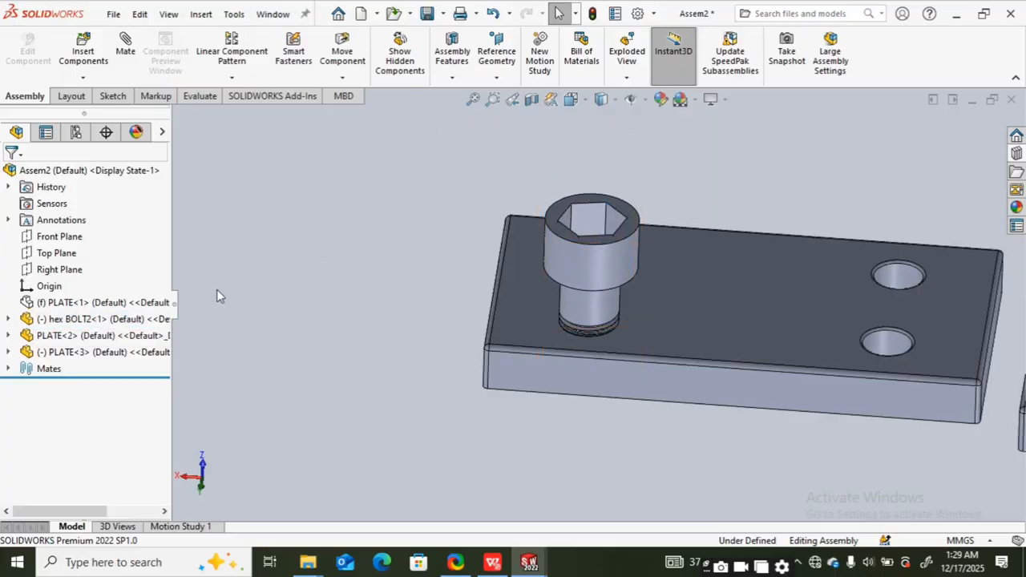
- Show the hidden first plate and rotate the bolt by its hex socket to screw its head down toward the plate
right_click(50, 304)
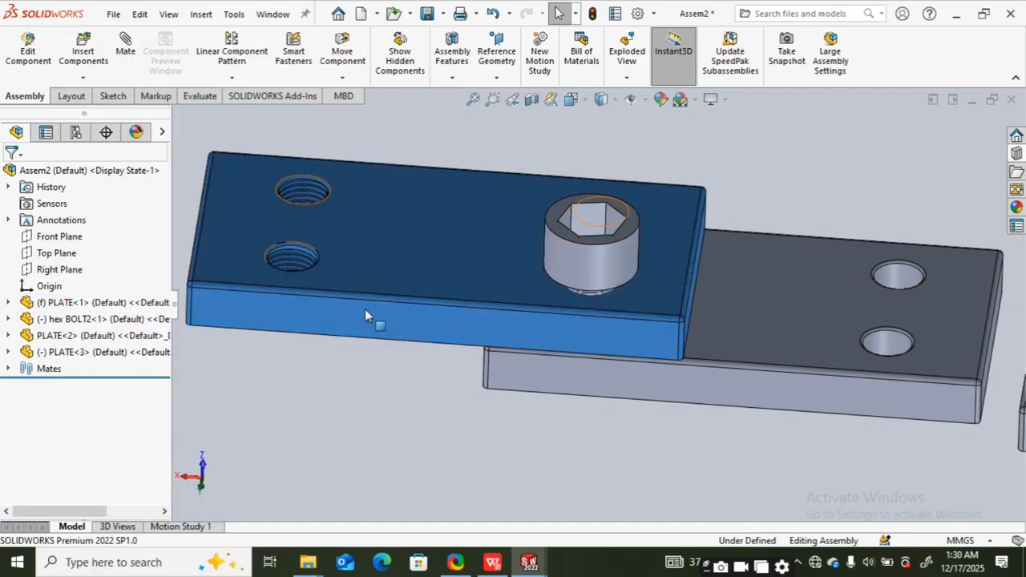
middle_click_drag(361, 333, 517, 201)
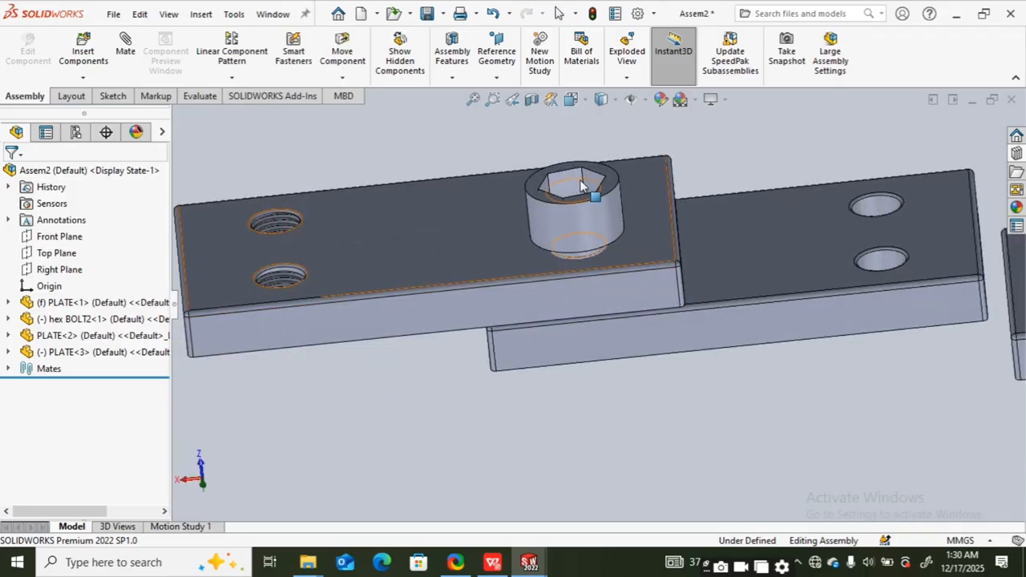
left_click(552, 186)
left_click_drag(556, 218, 589, 160)
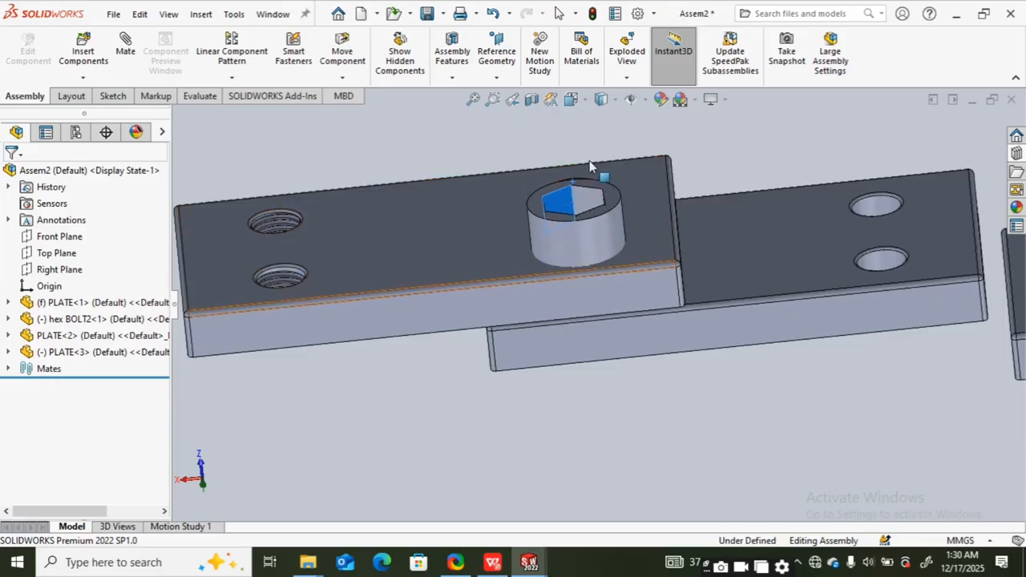
- Rotate the bolt by its hex socket faces to sink its head into the first plate and back it out above the top face
middle_click_drag(590, 160, 607, 335)
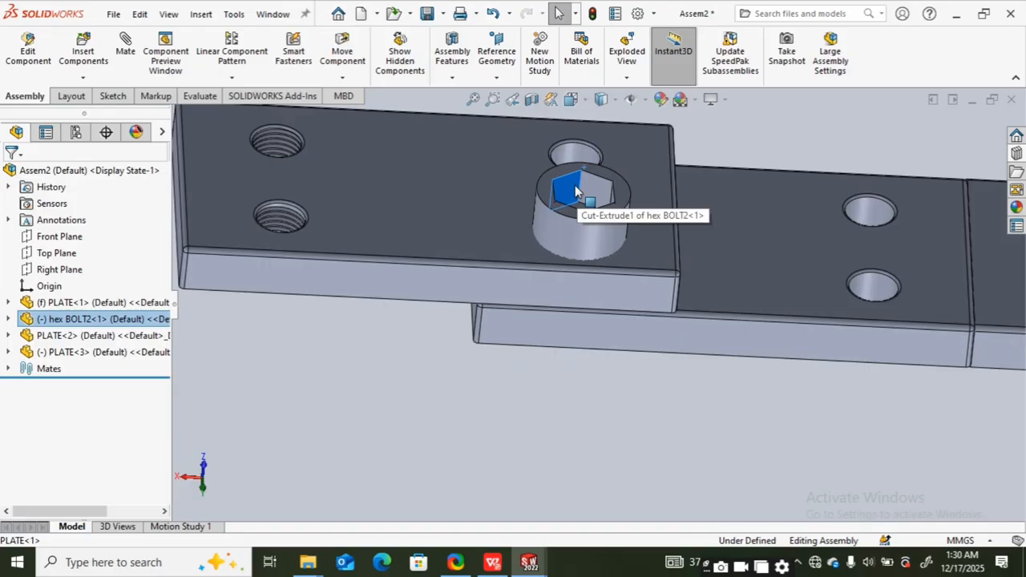
left_click_drag(572, 191, 598, 242)
key("Up")
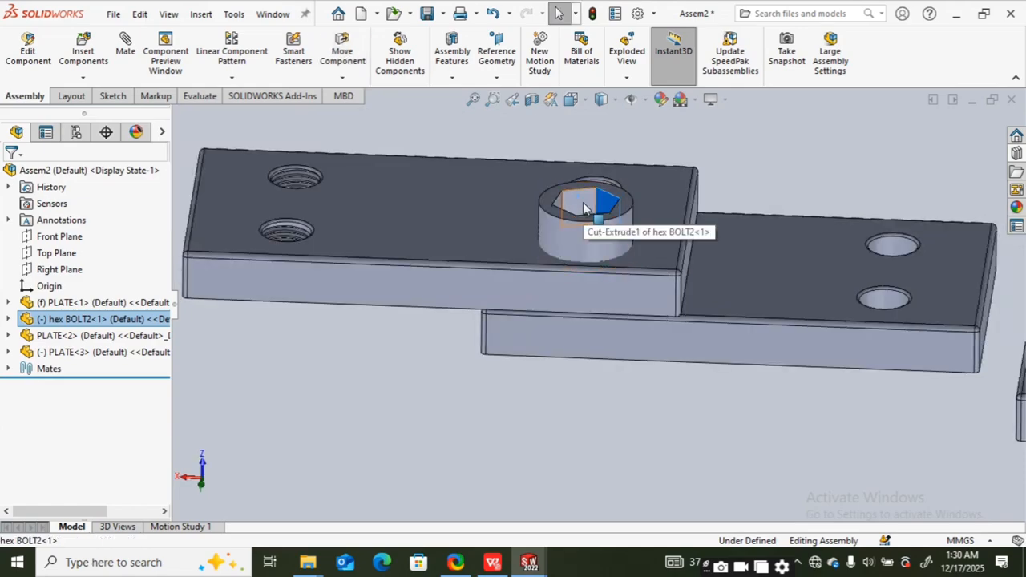
left_click_drag(586, 202, 619, 200)
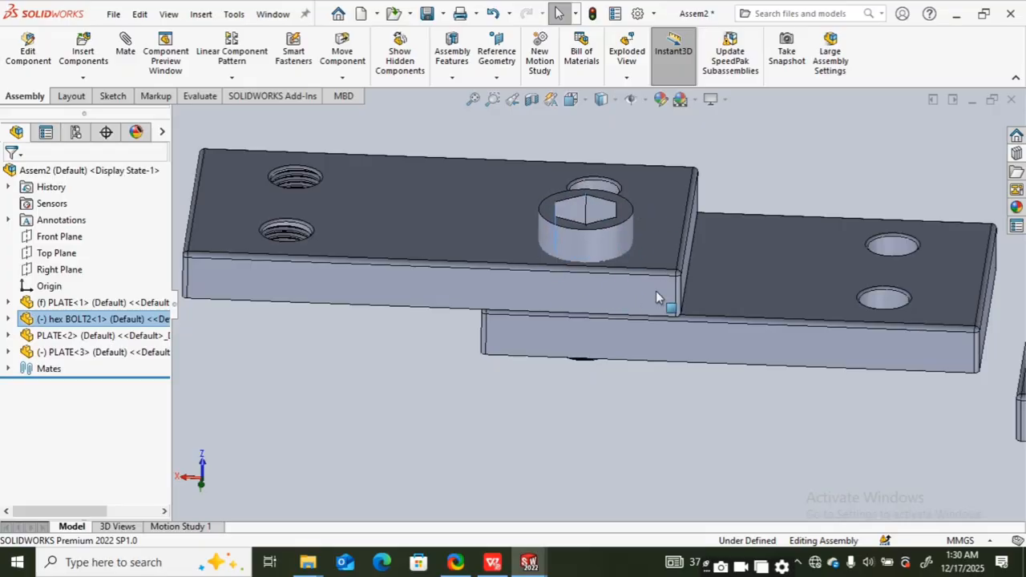
left_click_drag(656, 294, 603, 245)
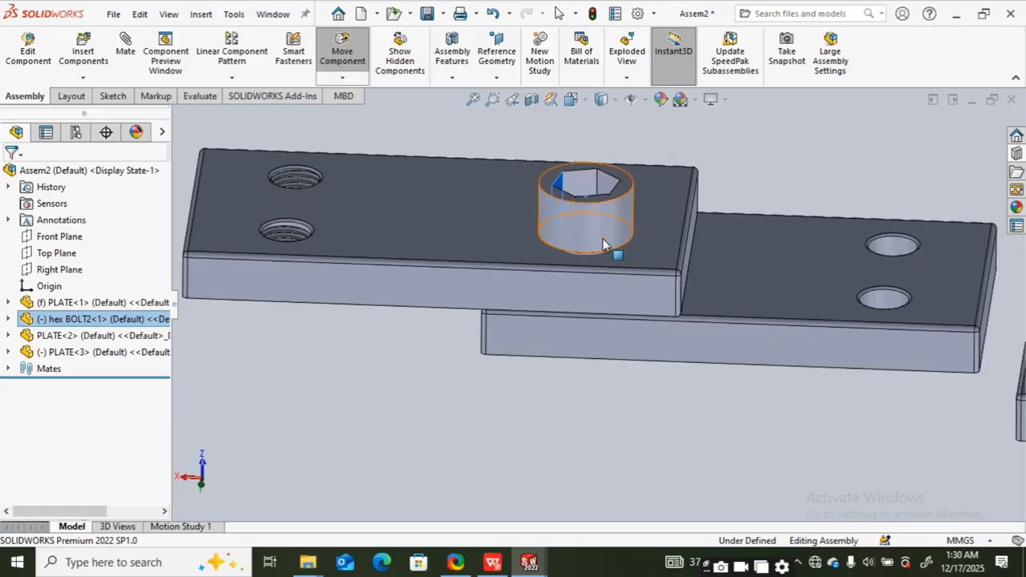
key("Escape")
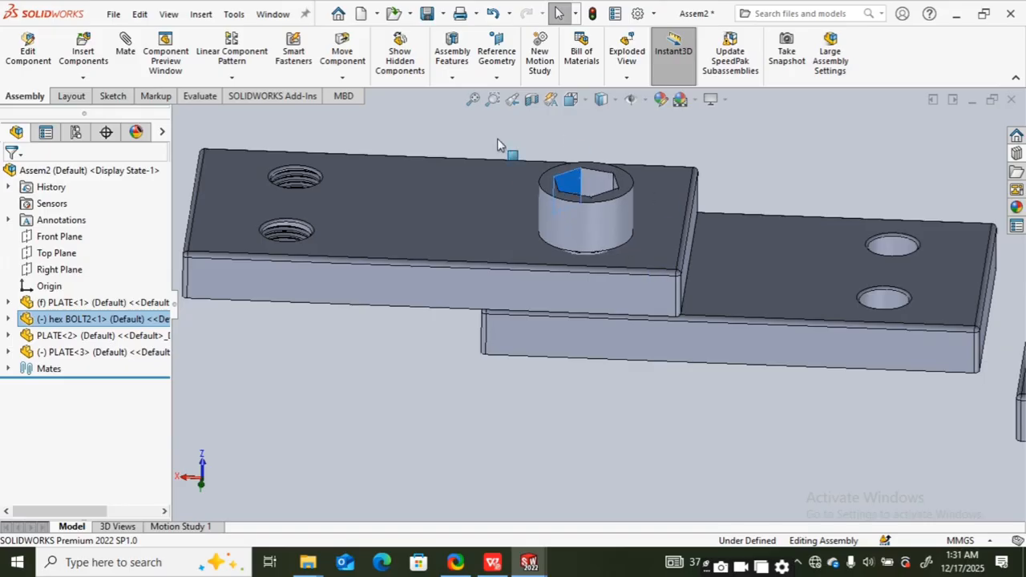
left_click(613, 182)
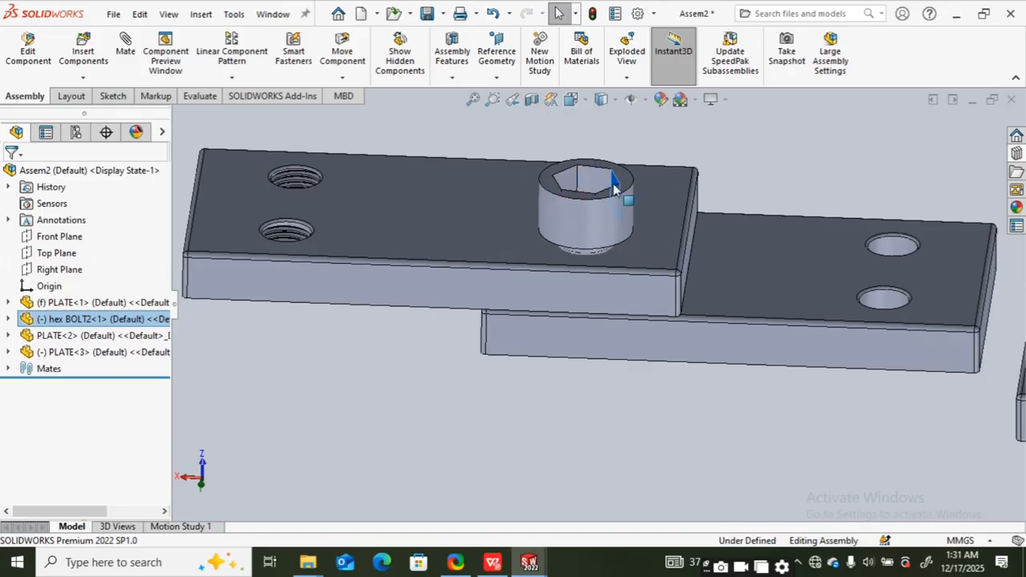
left_click(452, 126)
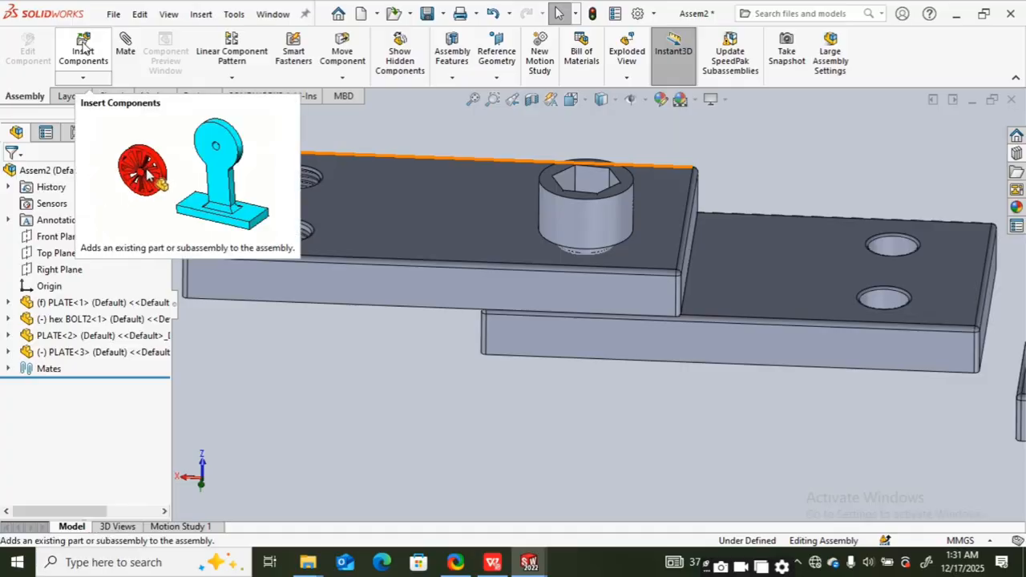
- Start an advanced limit distance mate
left_click(125, 51)
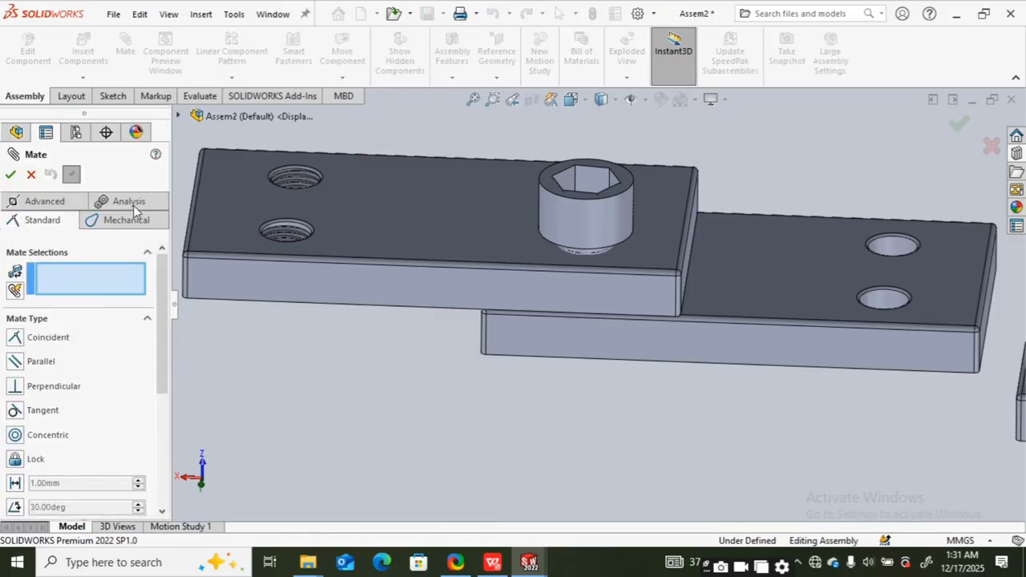
left_click(44, 203)
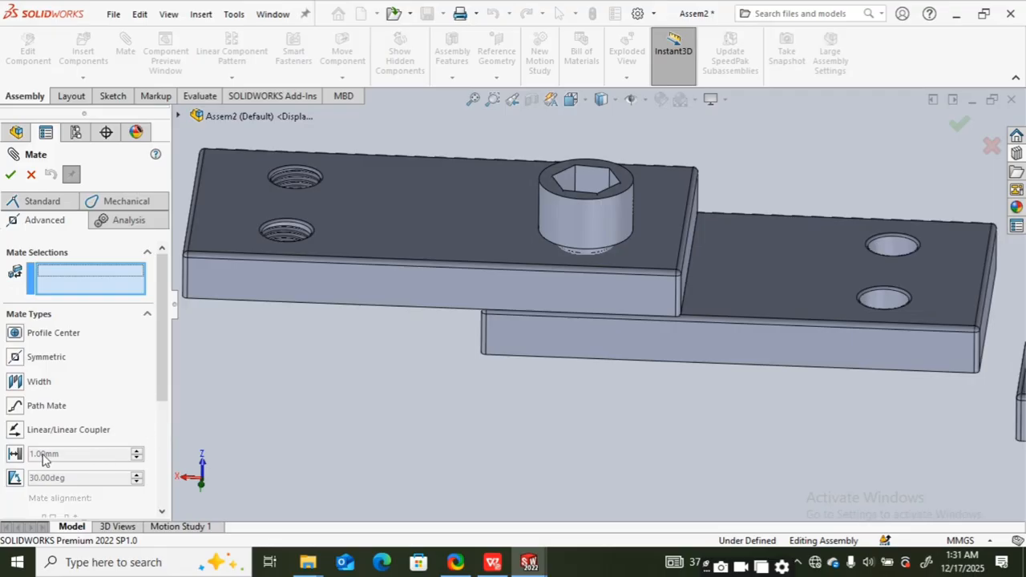
left_click_drag(164, 379, 166, 422)
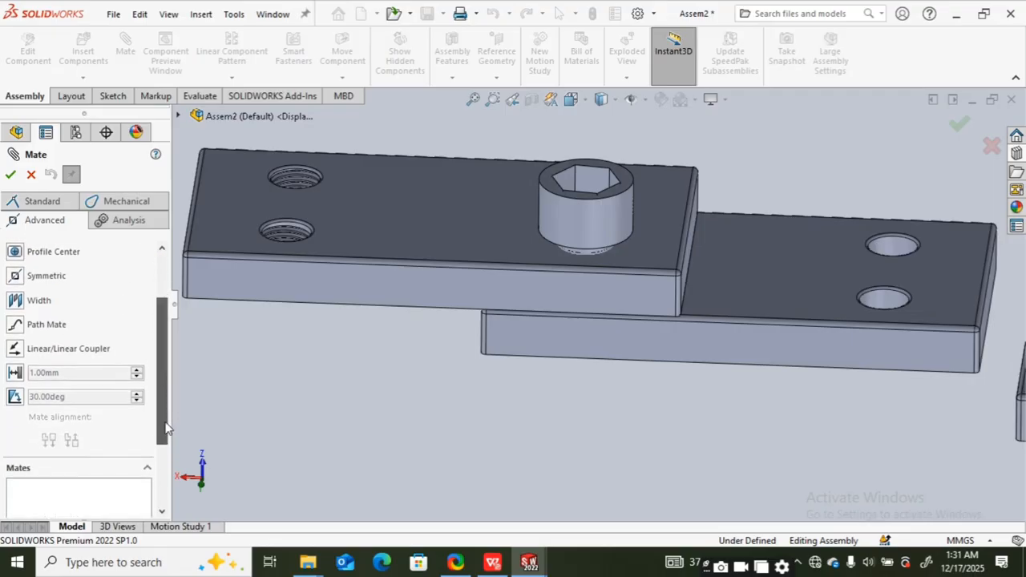
left_click(15, 373)
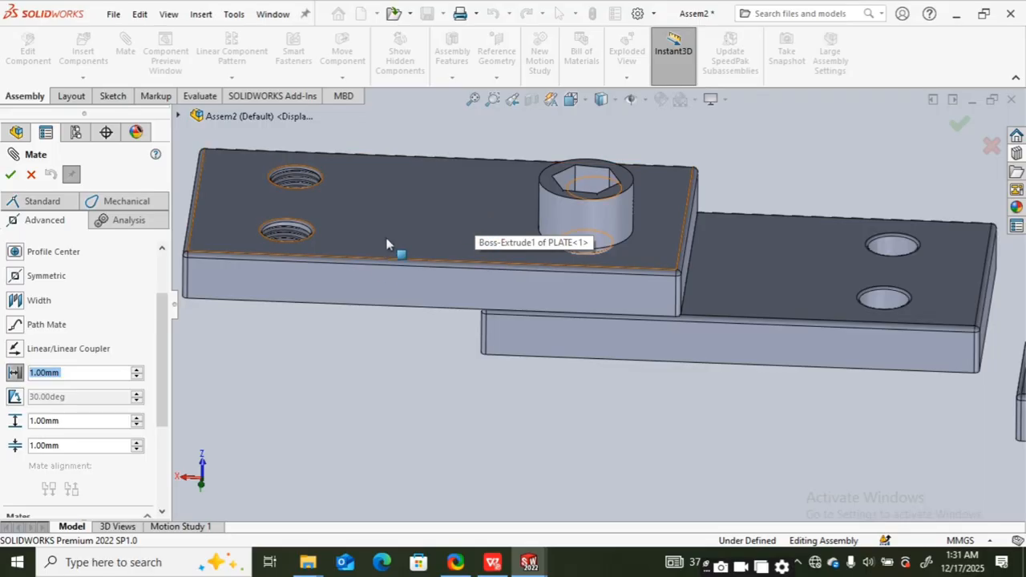
- Apply the limit distance mate between the first plate's top face and the bolt head's underside, with a 10 mm maximum and 1 mm minimum
left_click(471, 215)
middle_click_drag(477, 232, 561, 229)
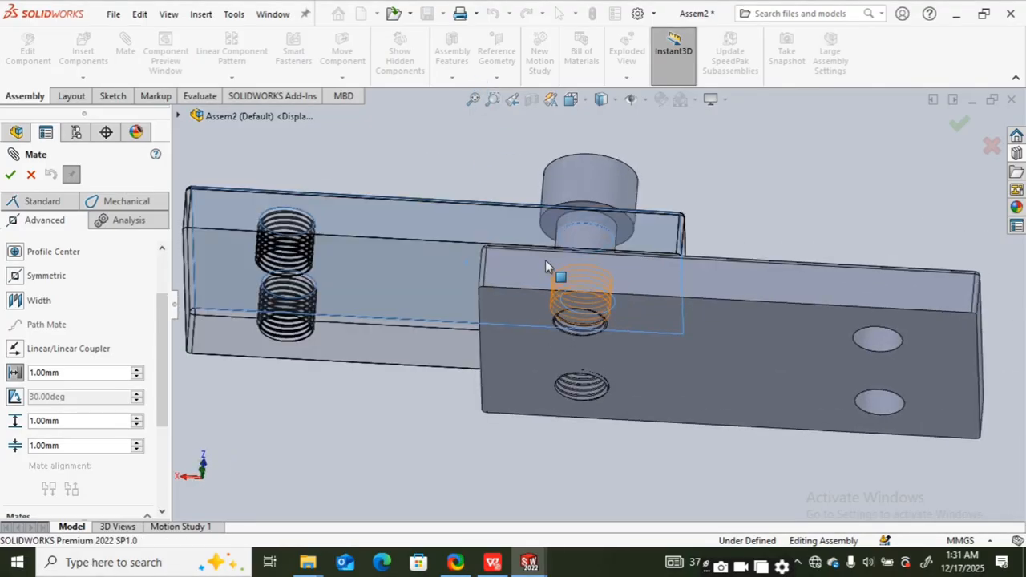
left_click(566, 221)
left_click(557, 200)
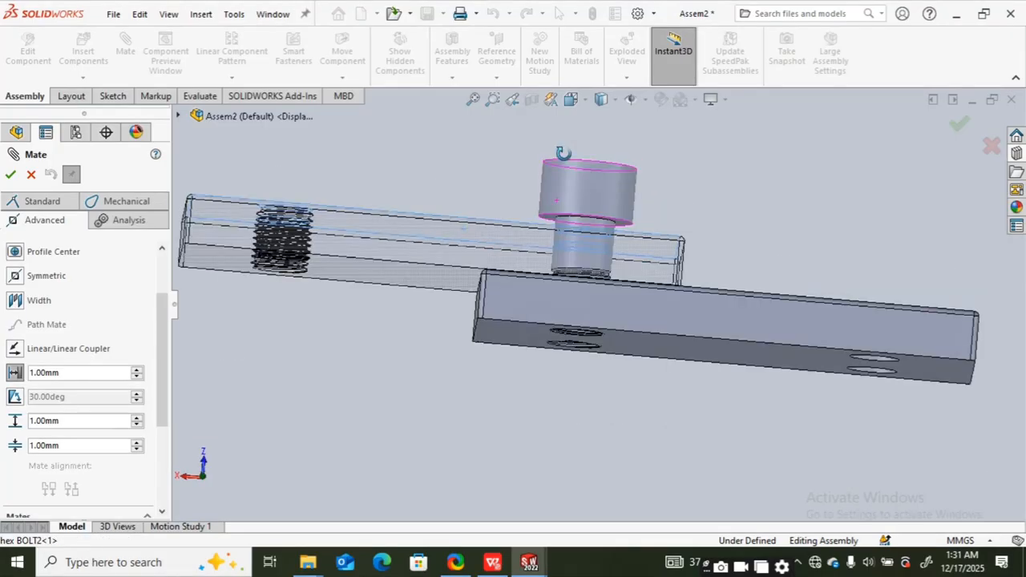
middle_click_drag(557, 196, 550, 229)
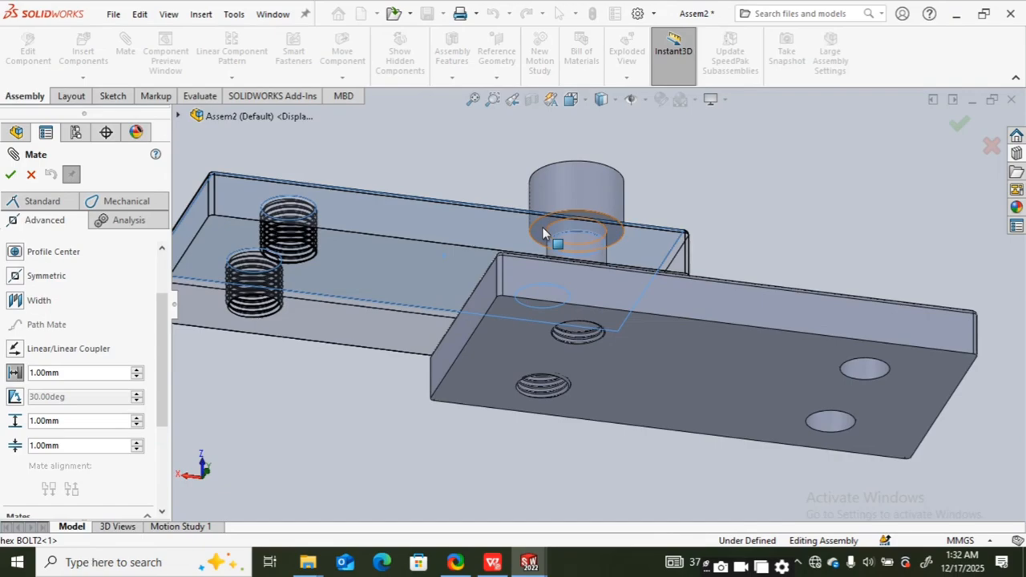
left_click(544, 228)
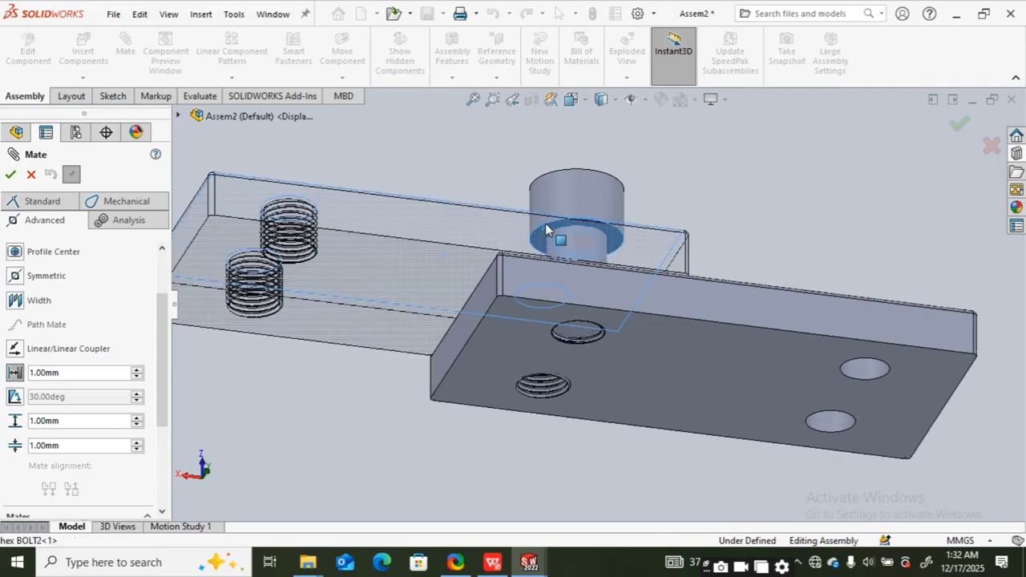
middle_click_drag(662, 172, 590, 235)
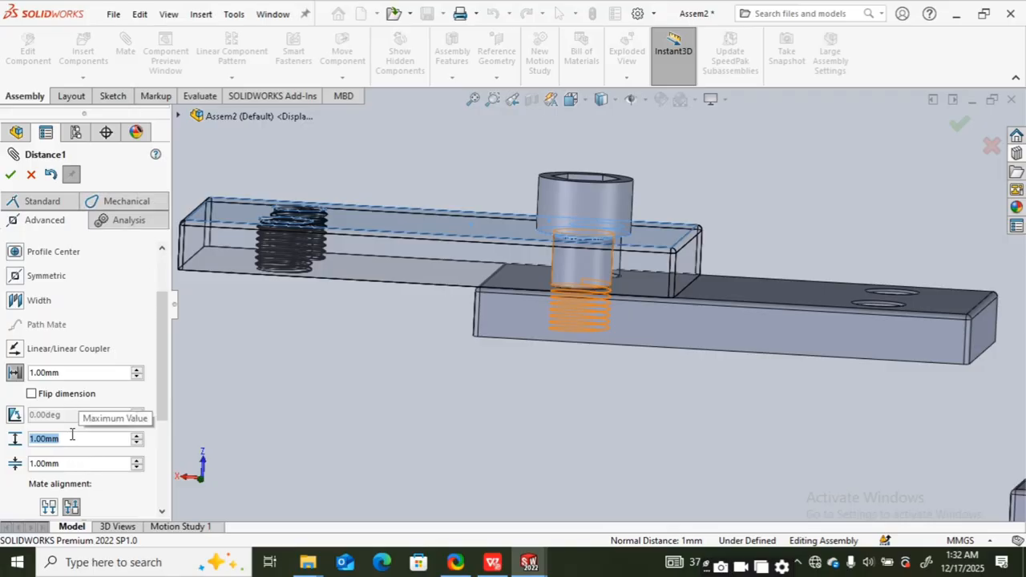
type("1")
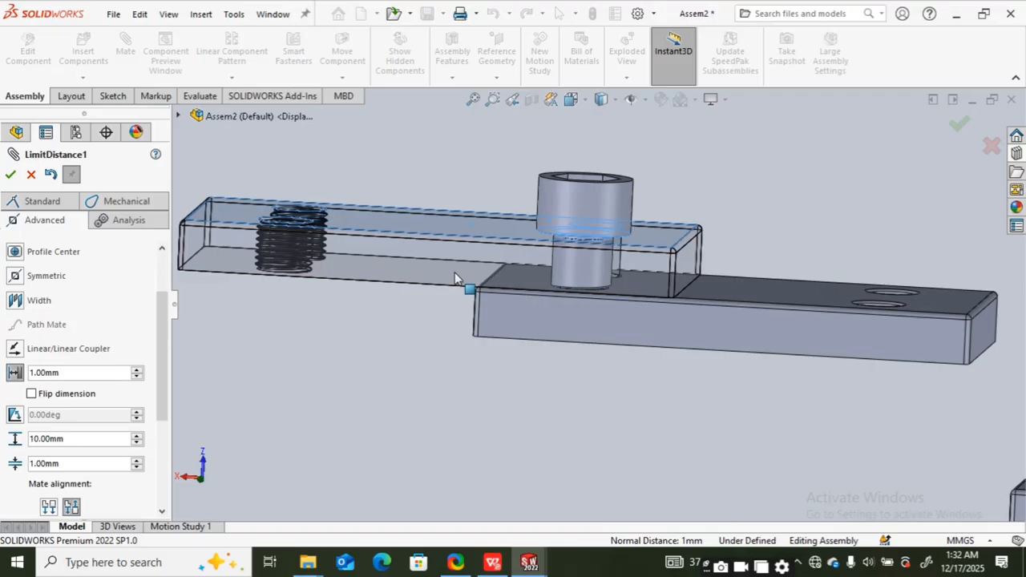
left_click(11, 175)
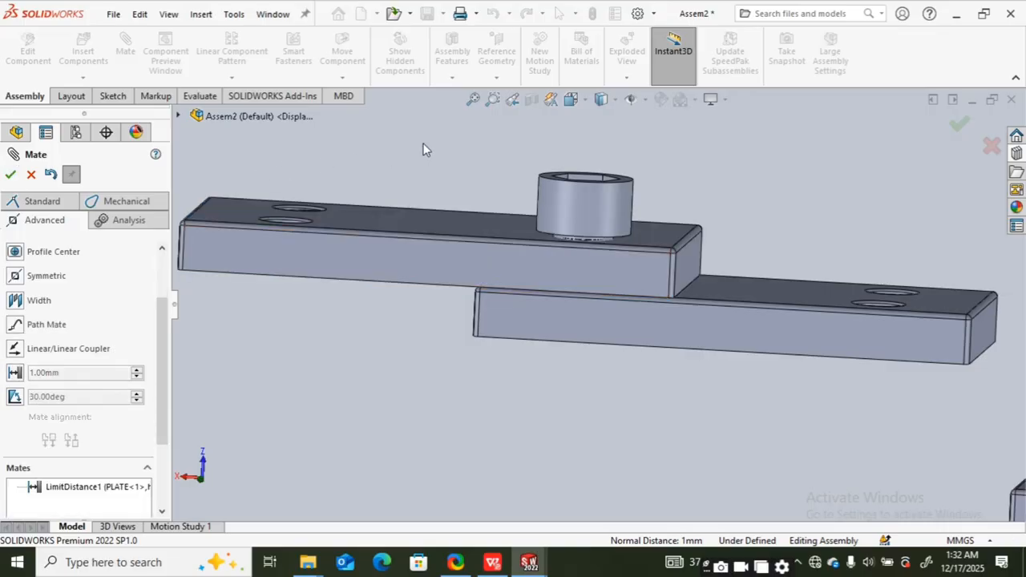
- Turn the bolt by its hex socket to test the lower limit and examine the gap between its head and the first plate
middle_click_drag(423, 146, 521, 183)
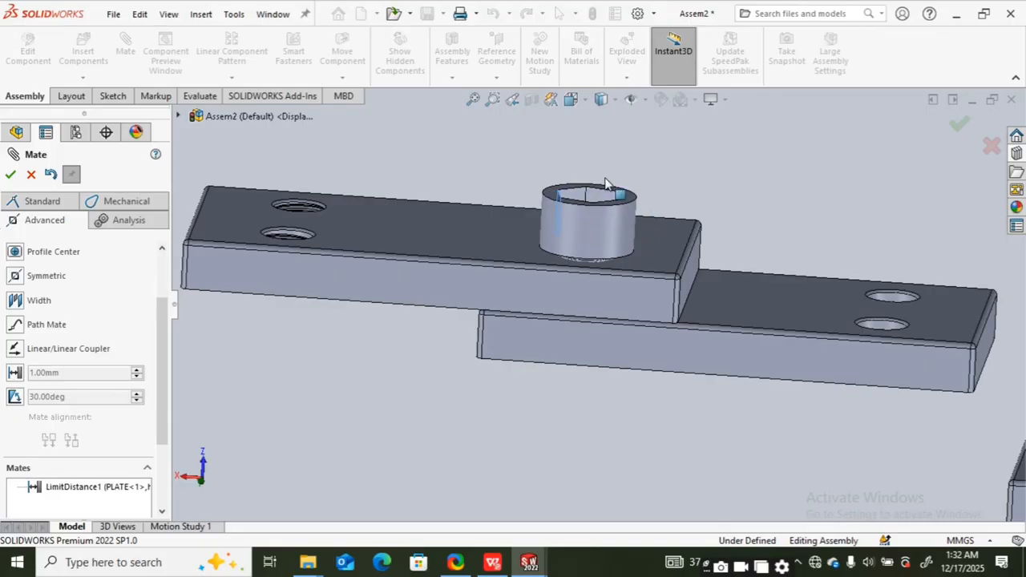
middle_click_drag(616, 189, 591, 199)
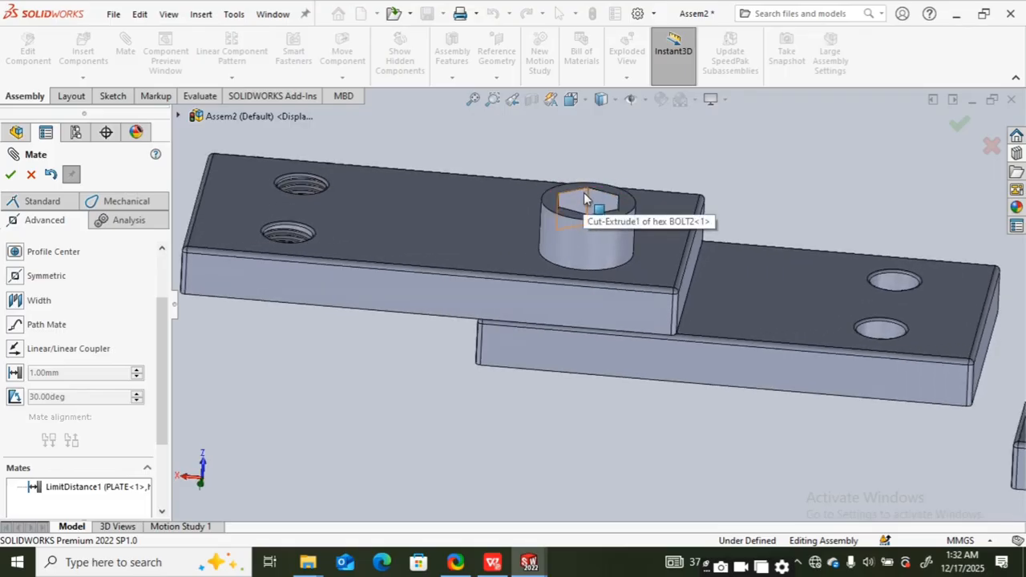
left_click(590, 200)
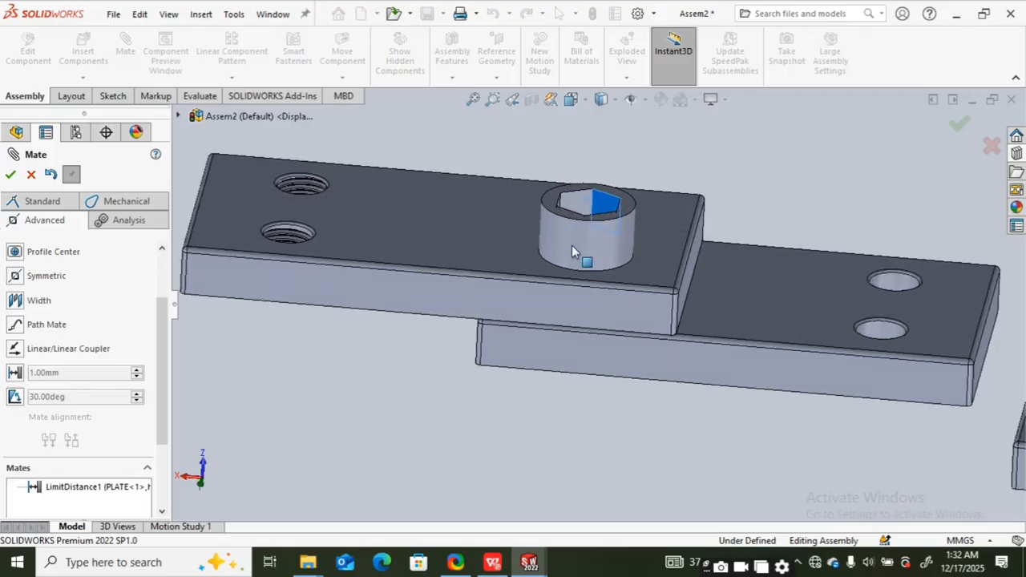
left_click(603, 193)
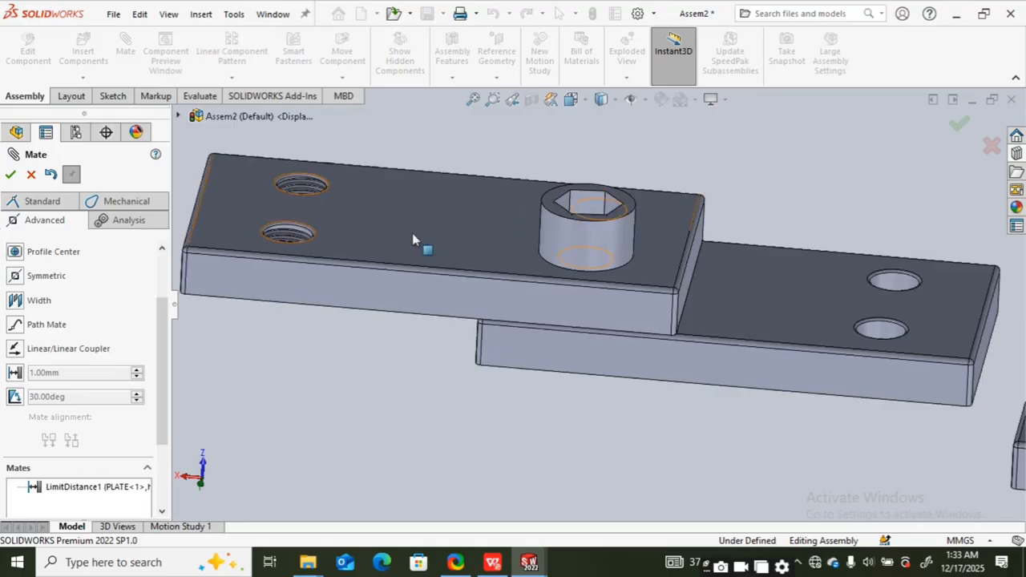
middle_click_drag(489, 201, 497, 178)
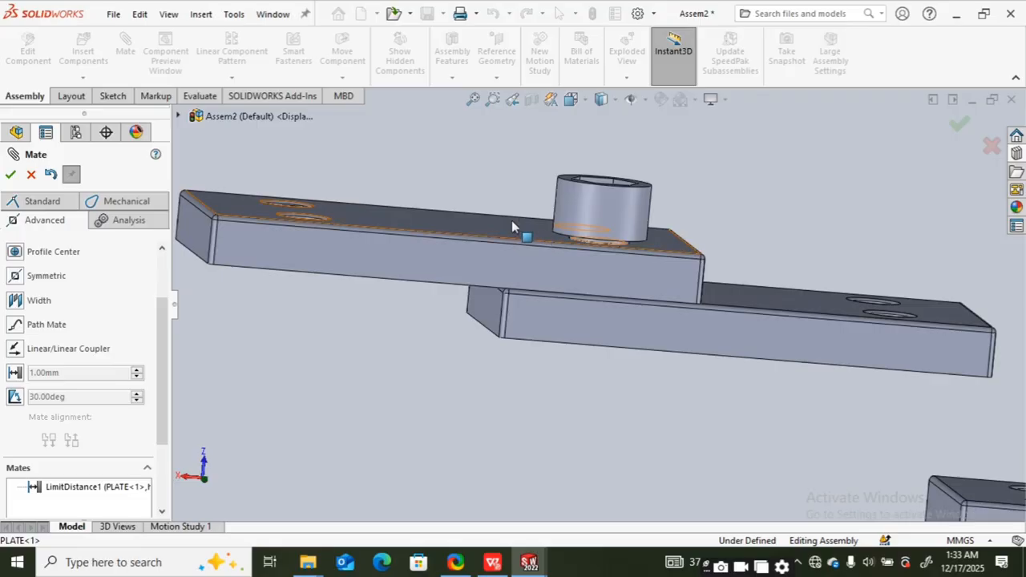
middle_click_drag(500, 230, 532, 201)
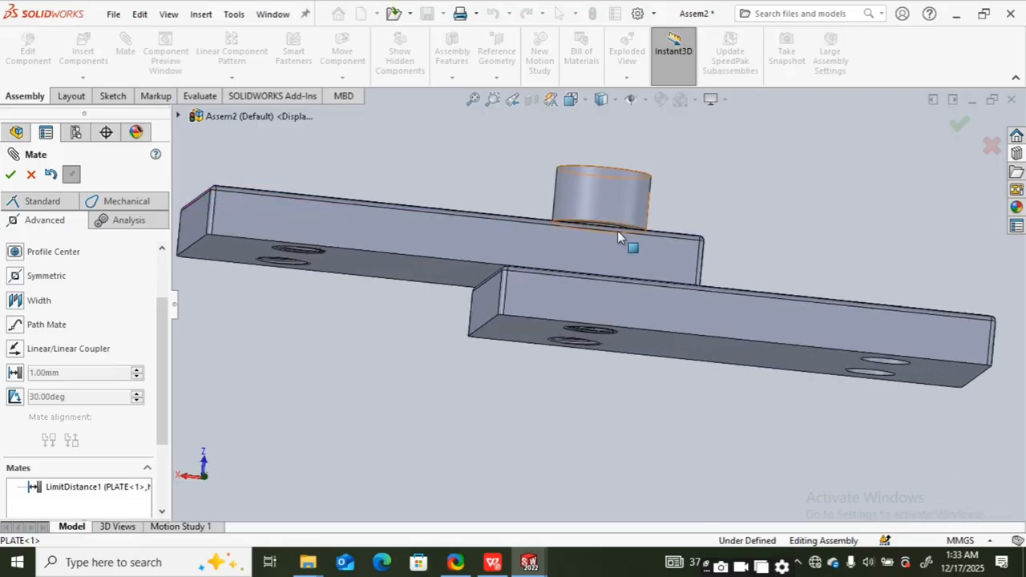
middle_click_drag(601, 200, 606, 221)
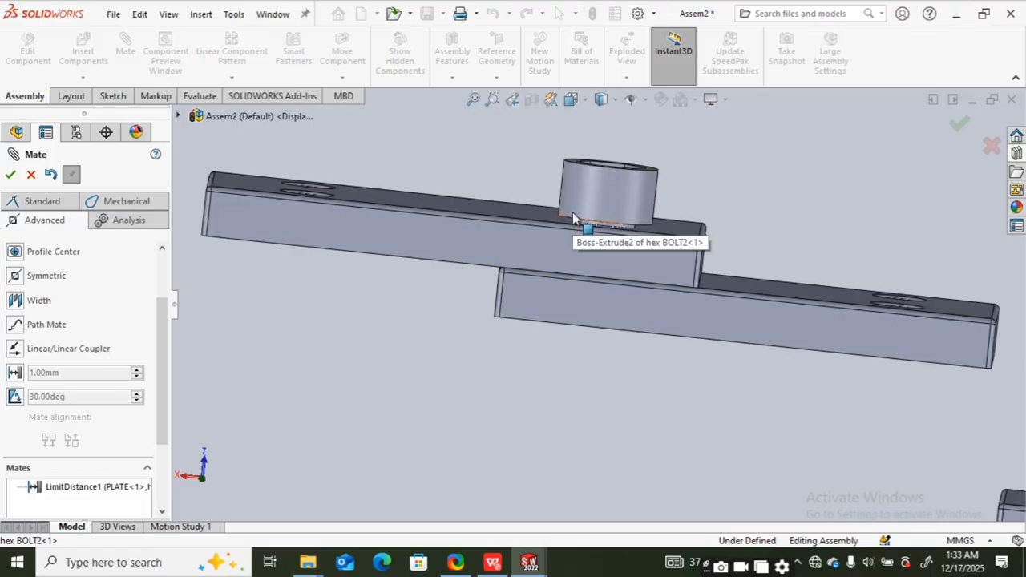
middle_click_drag(575, 233, 579, 251)
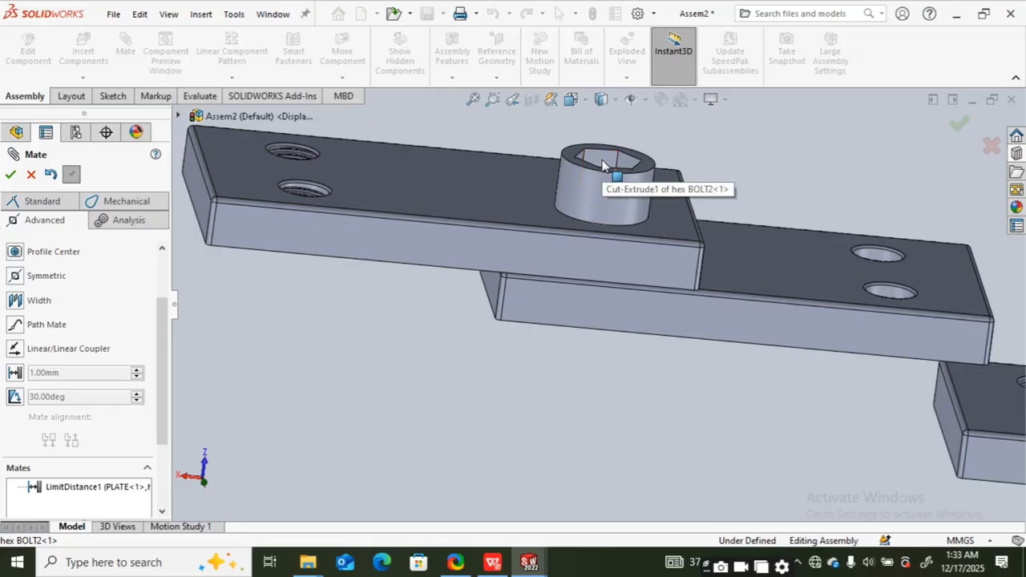
- Rotate the bolt by its hex socket faces to unscrew it upward, raising its head clear of the first plate
left_click(603, 164)
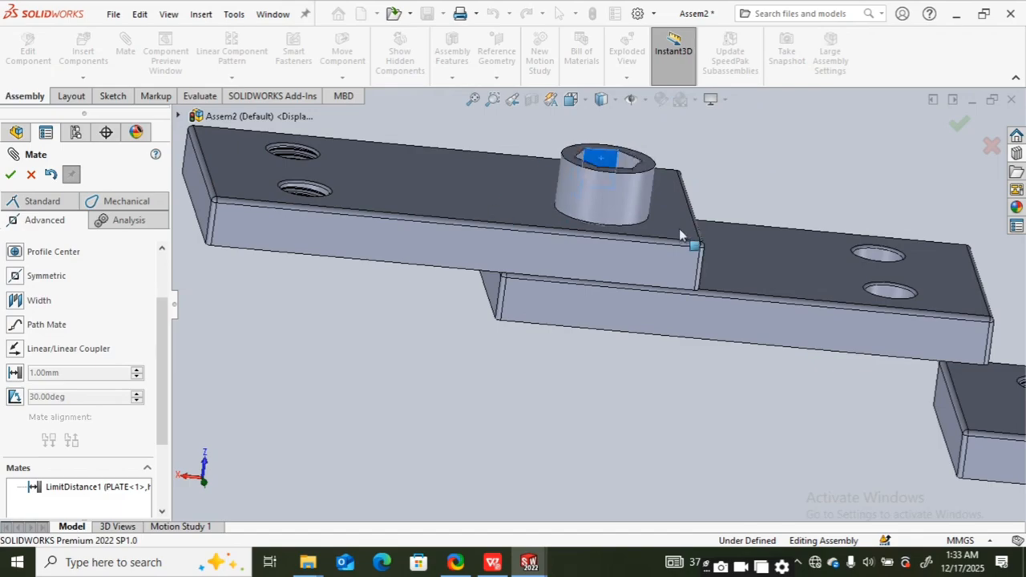
scroll(669, 219, "up", 3)
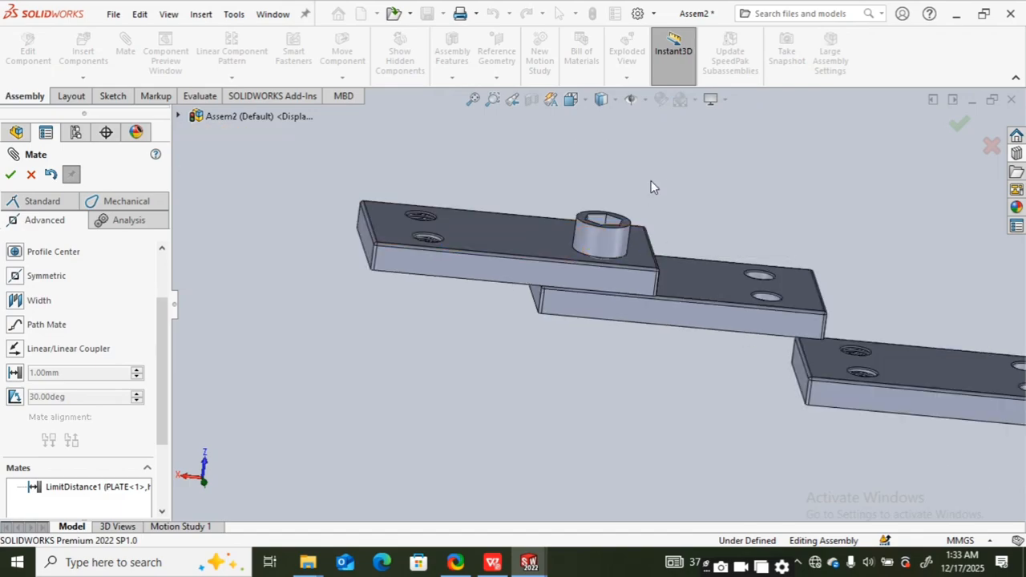
left_click(599, 221)
left_click(710, 132)
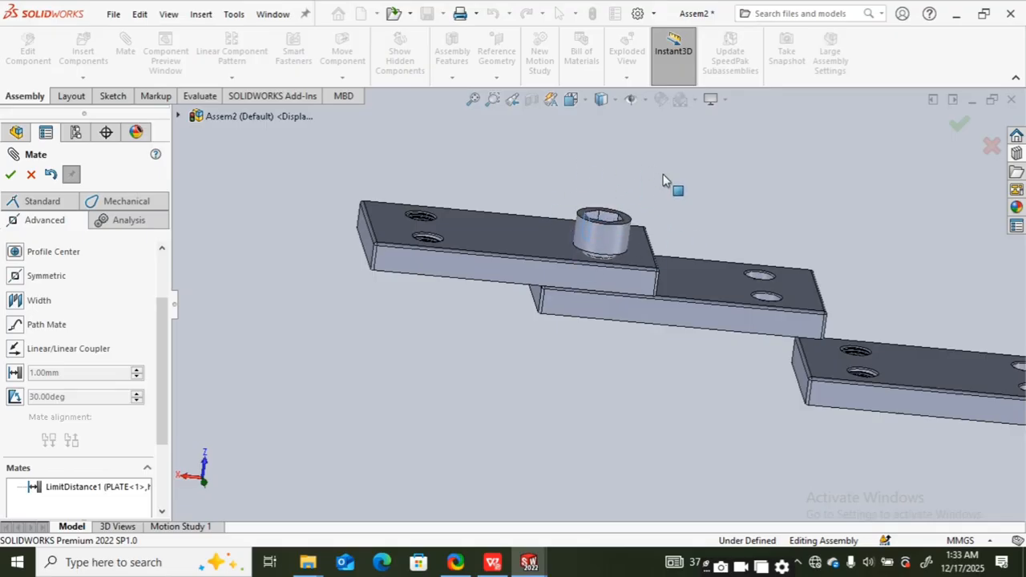
middle_click_drag(568, 215, 618, 172)
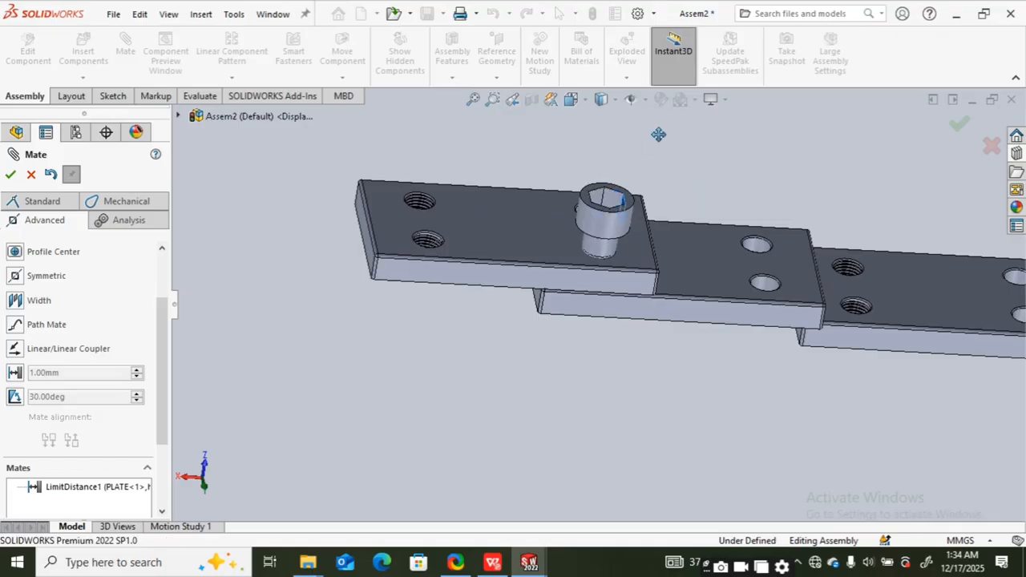
left_click(600, 201)
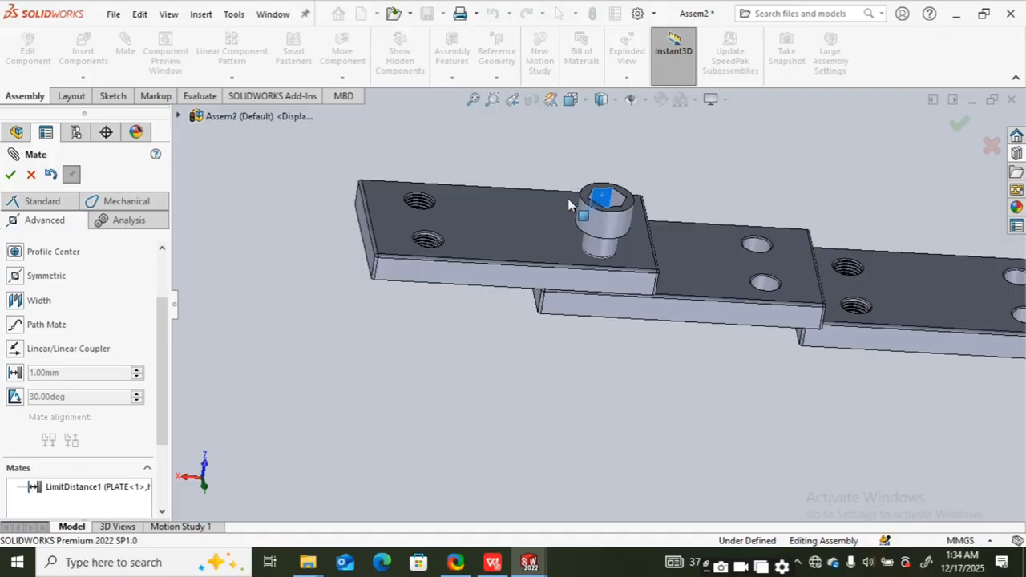
middle_click_drag(560, 211, 583, 227)
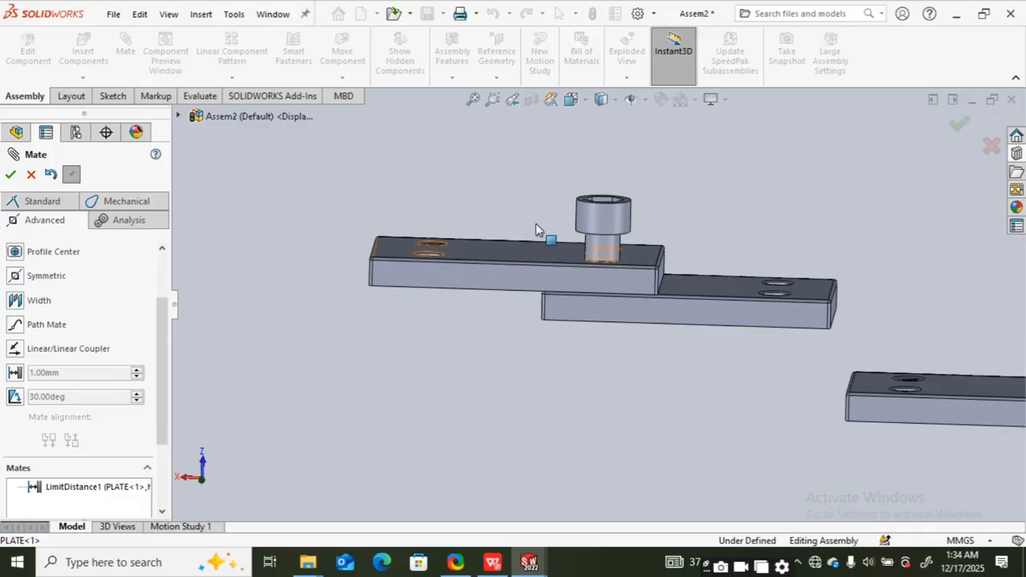
- Turn the bolt by its hex socket to screw it down toward the first plate, and close the mate command
middle_click_drag(542, 201, 582, 200)
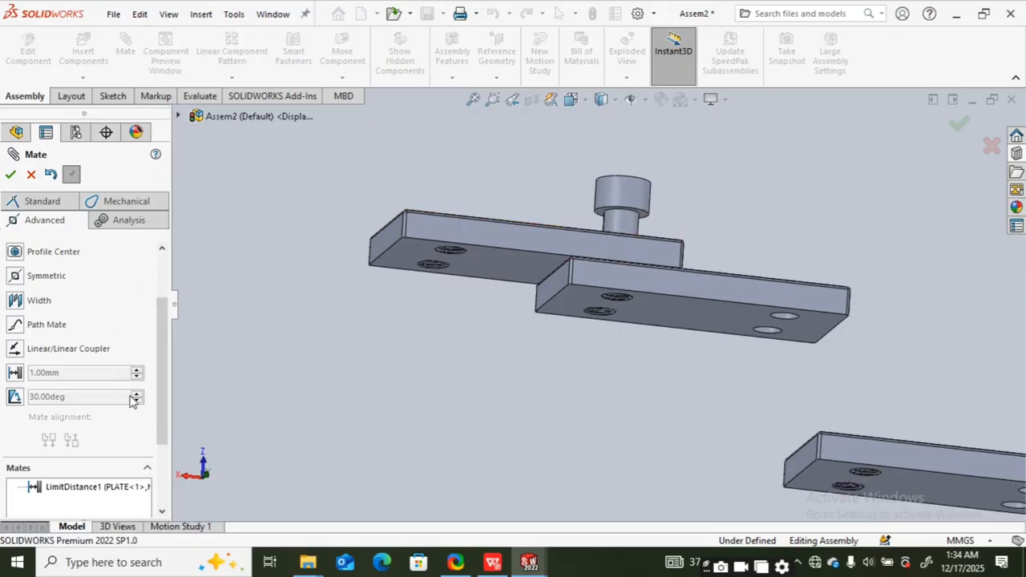
scroll(156, 396, "down", 4)
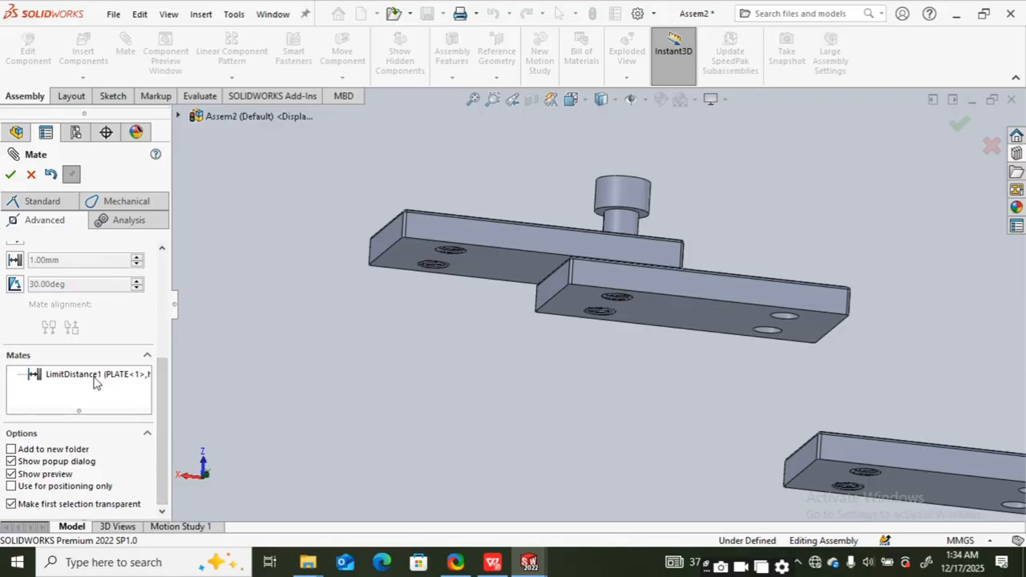
middle_click_drag(355, 358, 490, 261)
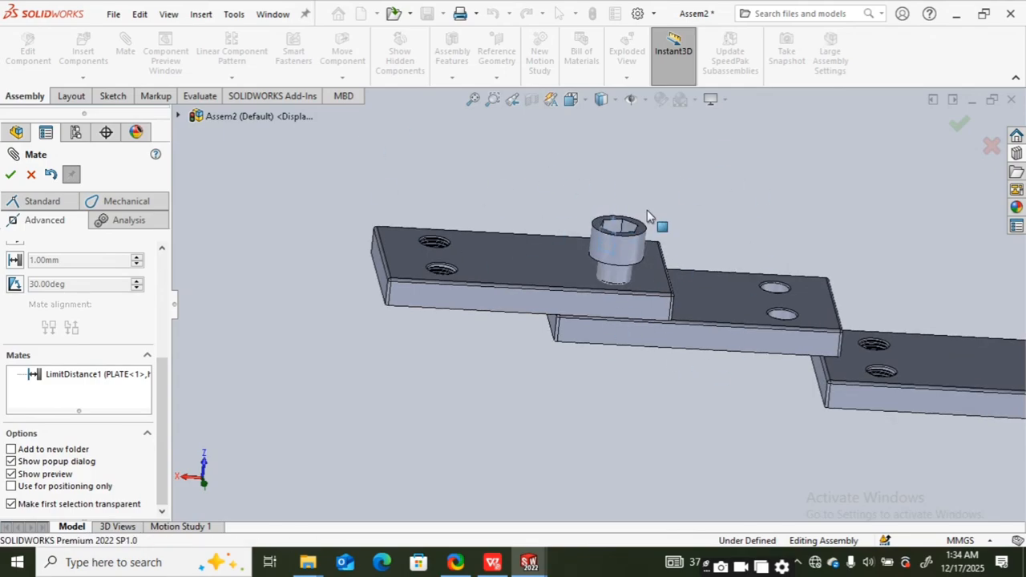
left_click(619, 226)
middle_click_drag(606, 221, 589, 257)
left_click_drag(594, 303, 732, 145)
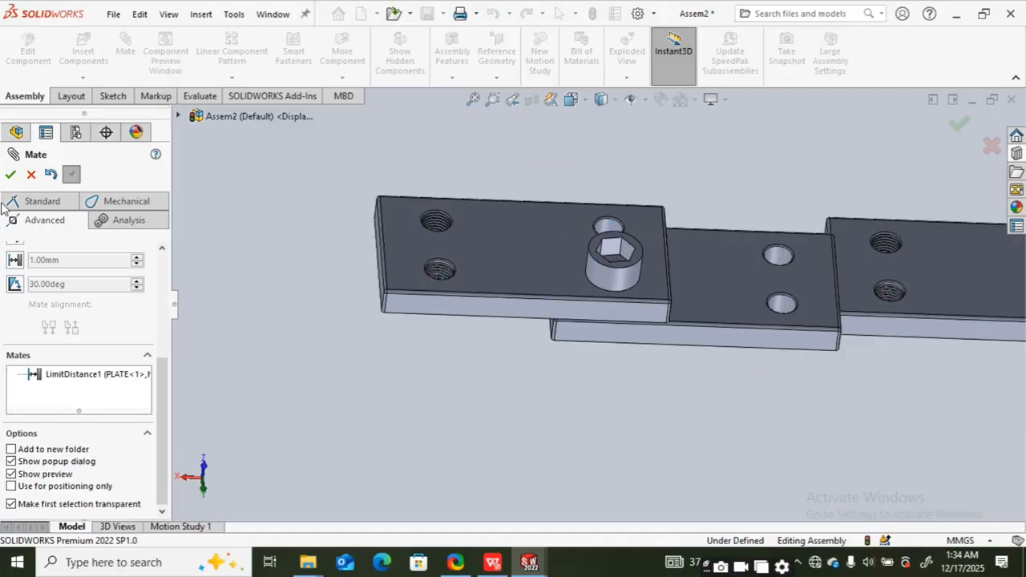
left_click(9, 174)
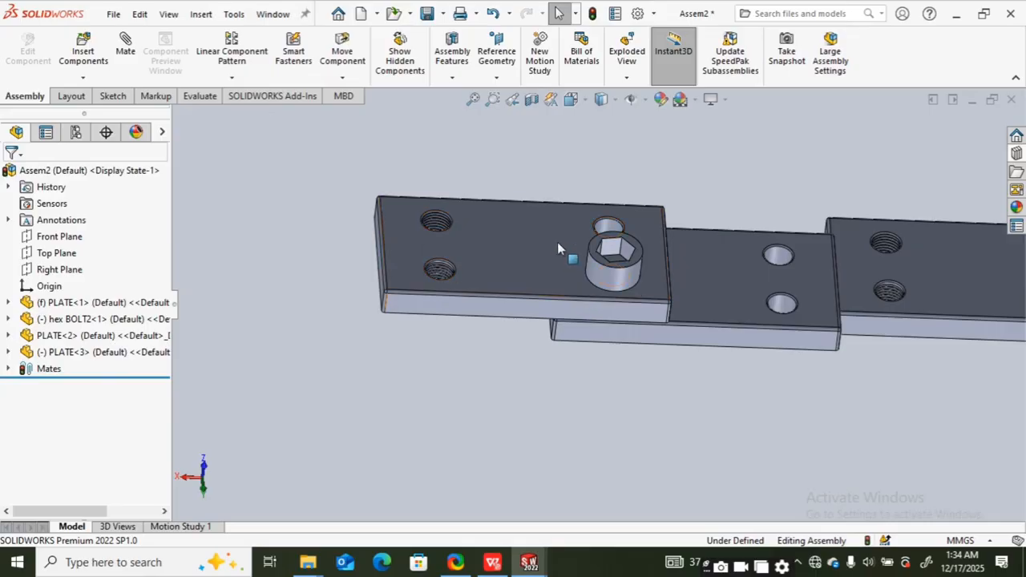
- Insert a second hex BOLT2 component beside the overlapping plates
middle_click_drag(557, 246, 543, 349)
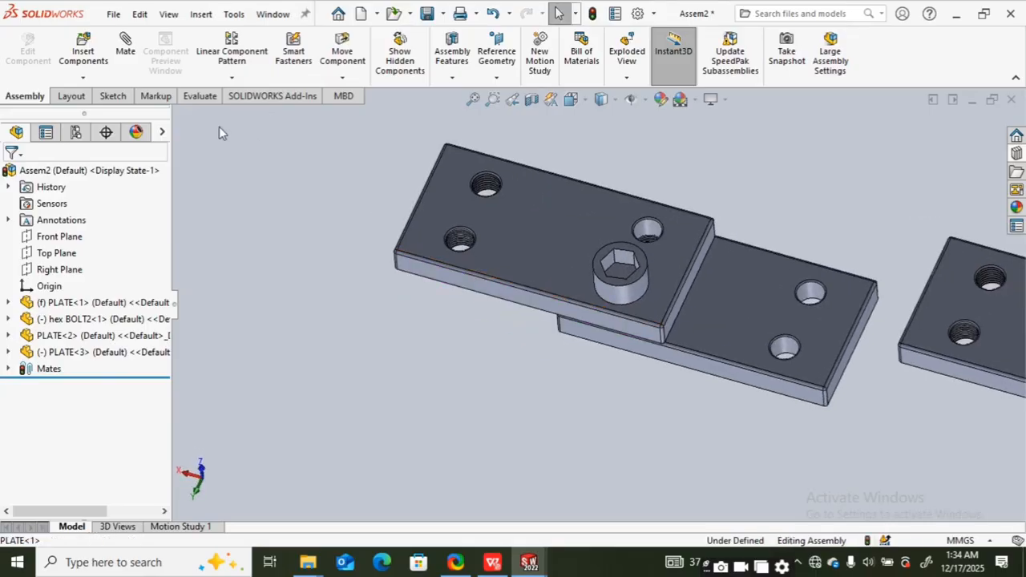
left_click(83, 50)
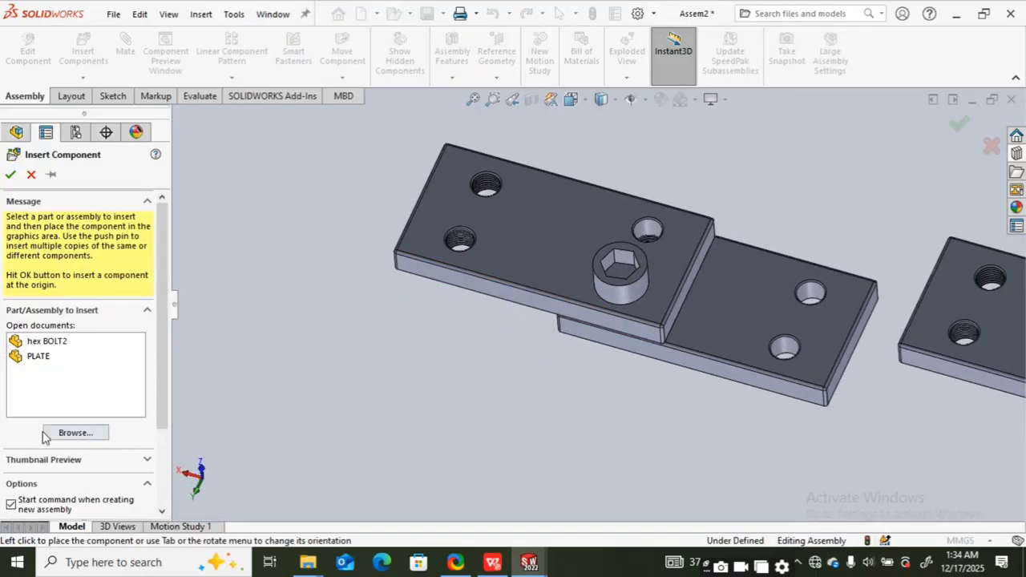
left_click(53, 343)
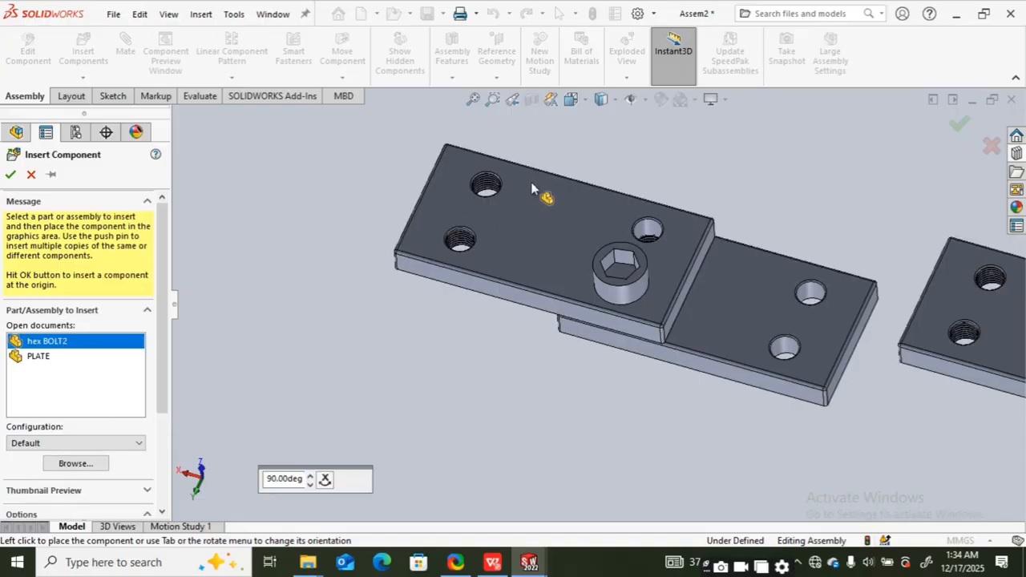
left_click(751, 211)
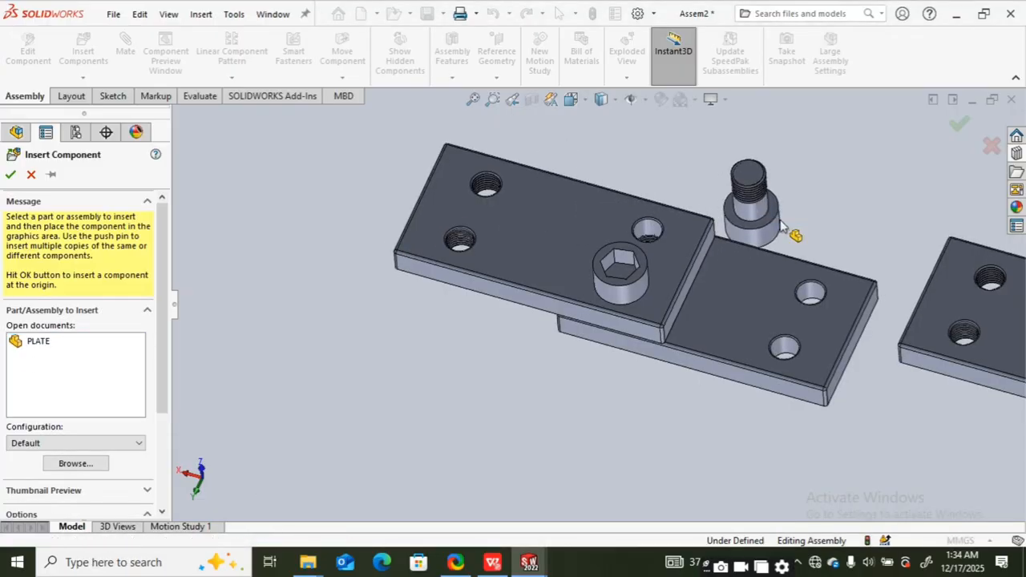
- Rotate the new bolt so its head faces up and move it next to the first plate's open clearance hole
right_click_drag(750, 210, 711, 182)
left_click(689, 165)
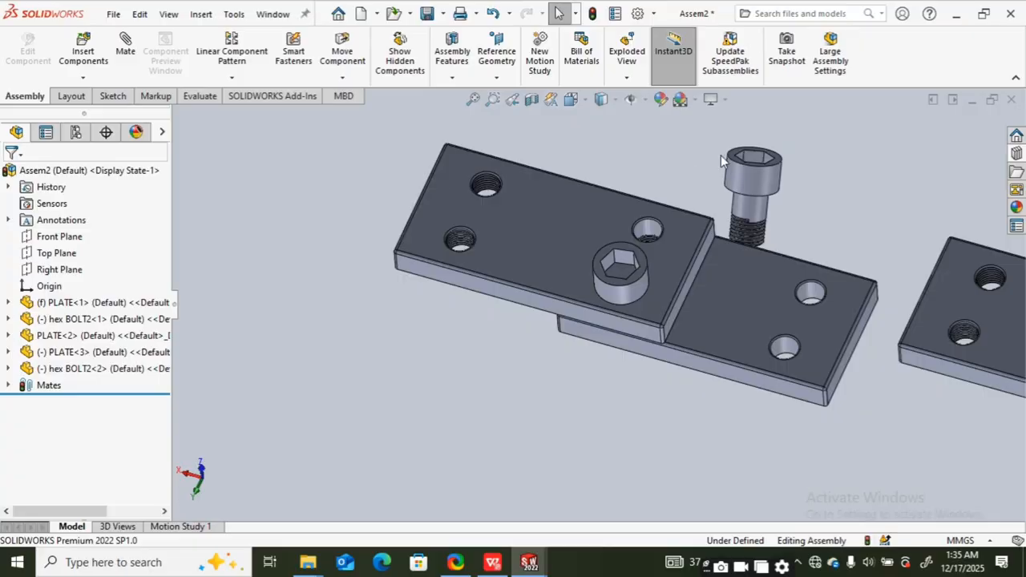
left_click(745, 156)
left_click_drag(746, 156, 692, 152)
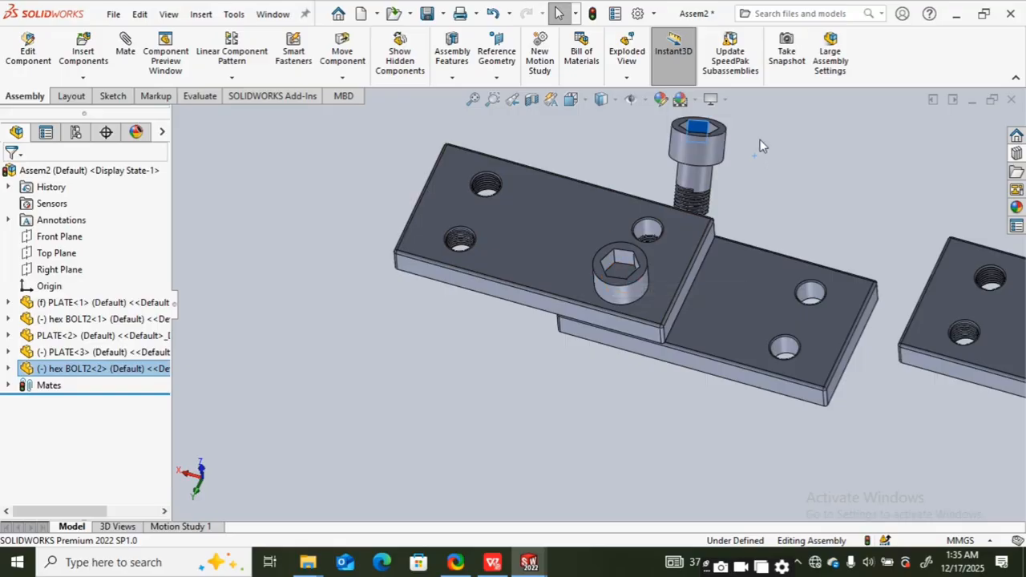
- Apply a concentric mate between the first plate's open clearance hole and the second bolt's circular shank edge
left_click(124, 49)
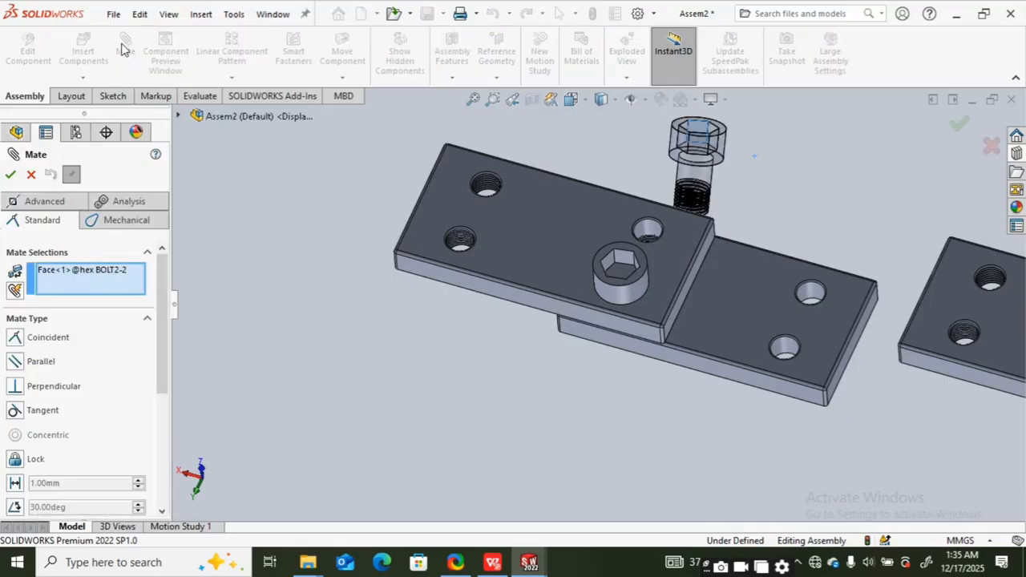
right_click(100, 273)
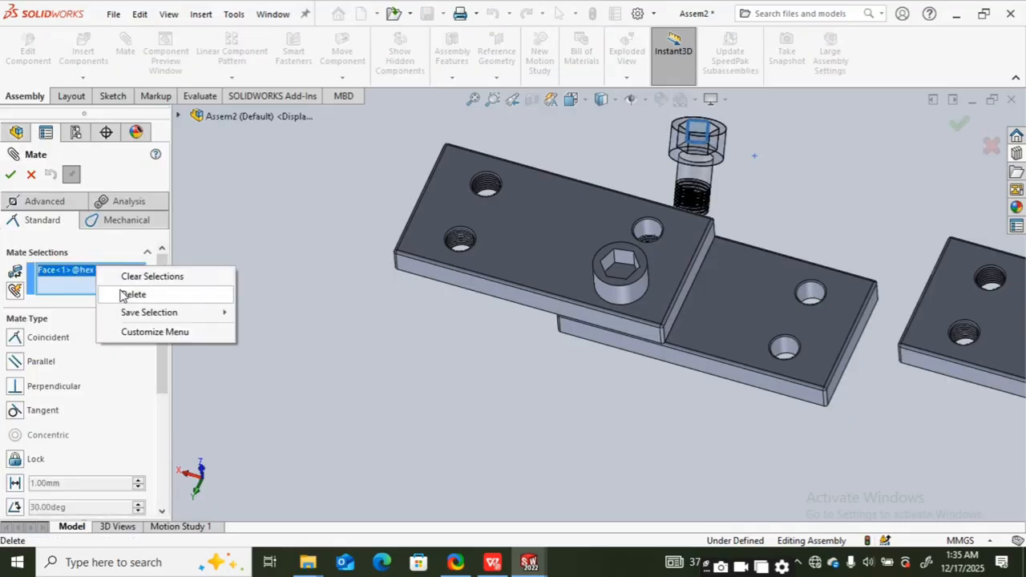
left_click(121, 294)
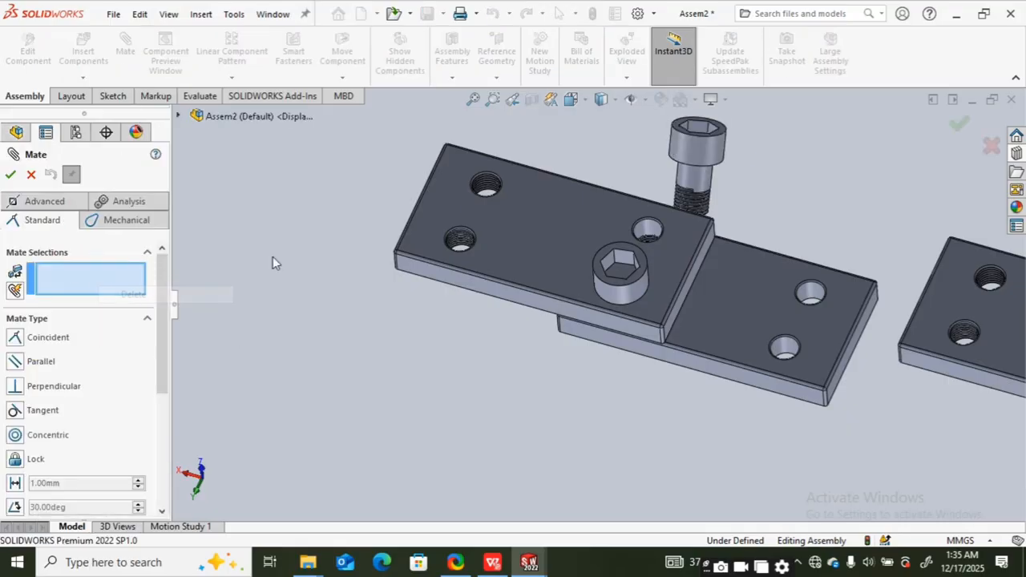
left_click(649, 231)
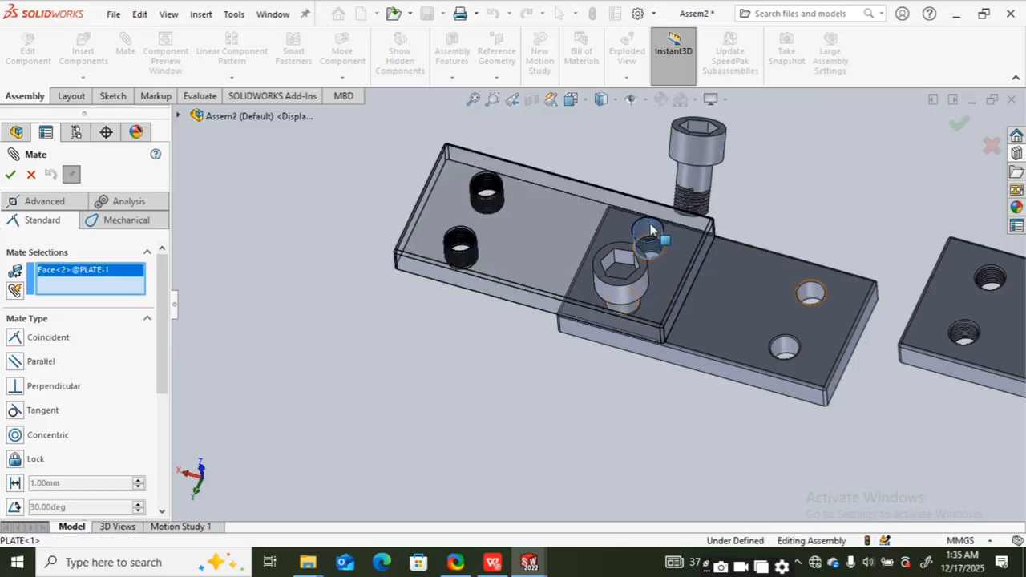
left_click(701, 170)
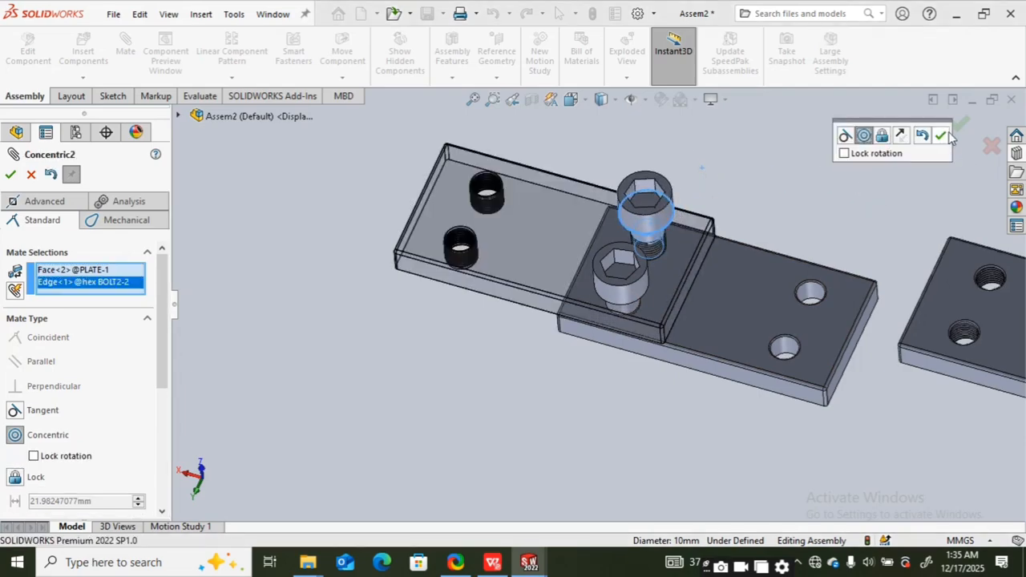
left_click(947, 131)
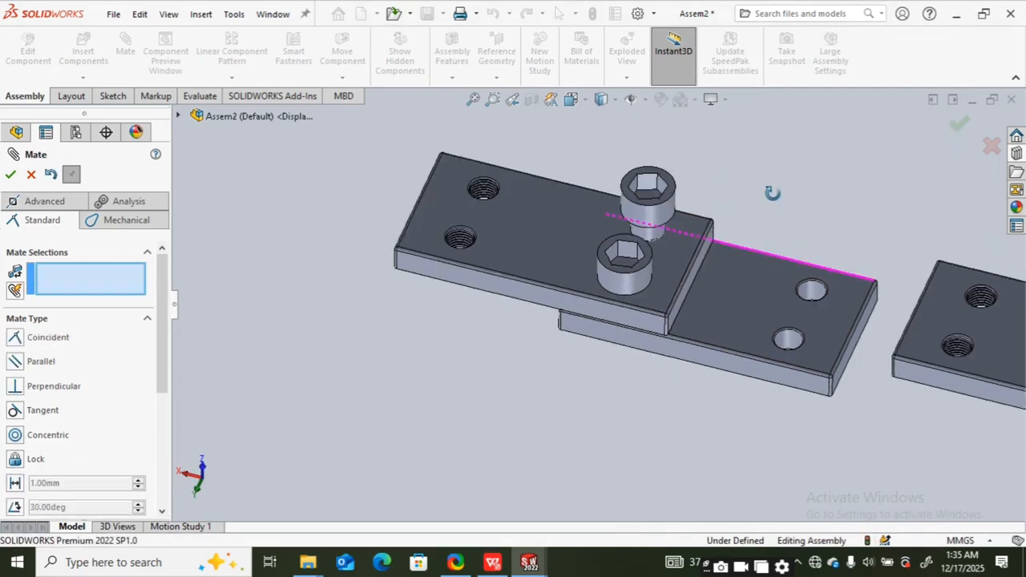
left_click(30, 175)
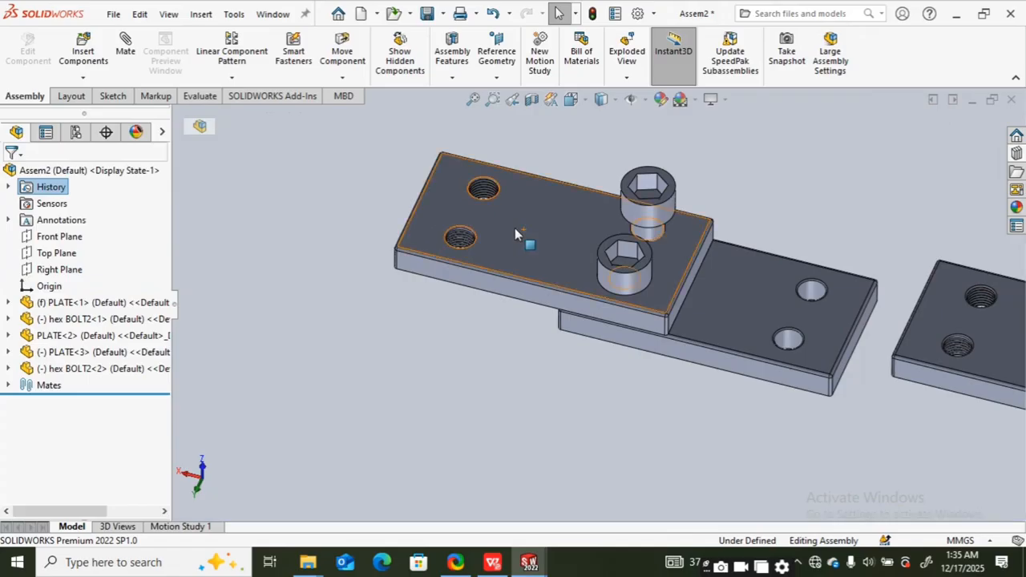
- Hide the first plate and raise the second bolt slightly along the axis of the second plate's threaded hole
left_click(516, 228)
right_click(516, 228)
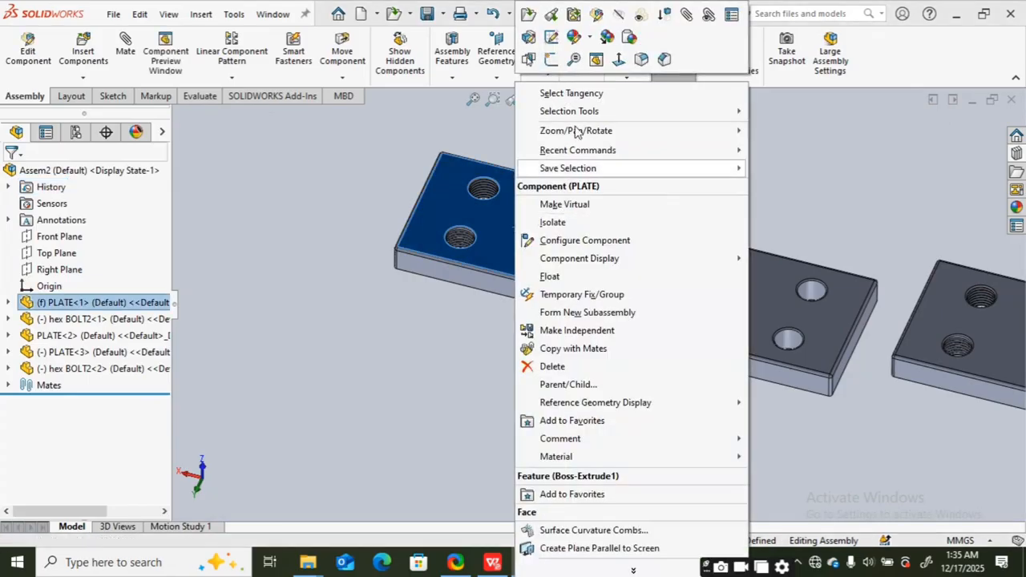
left_click(622, 19)
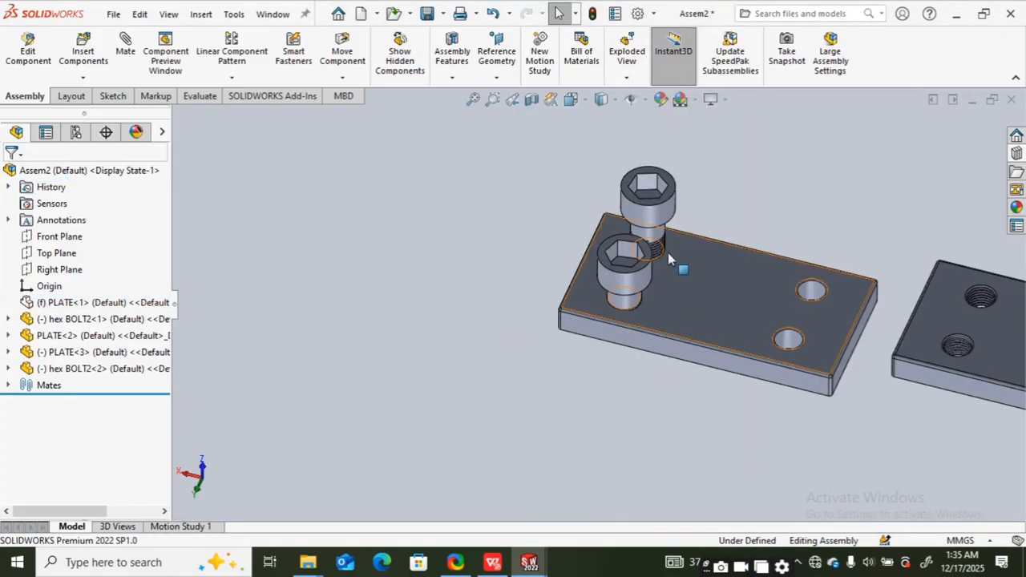
middle_click_drag(603, 232, 650, 240)
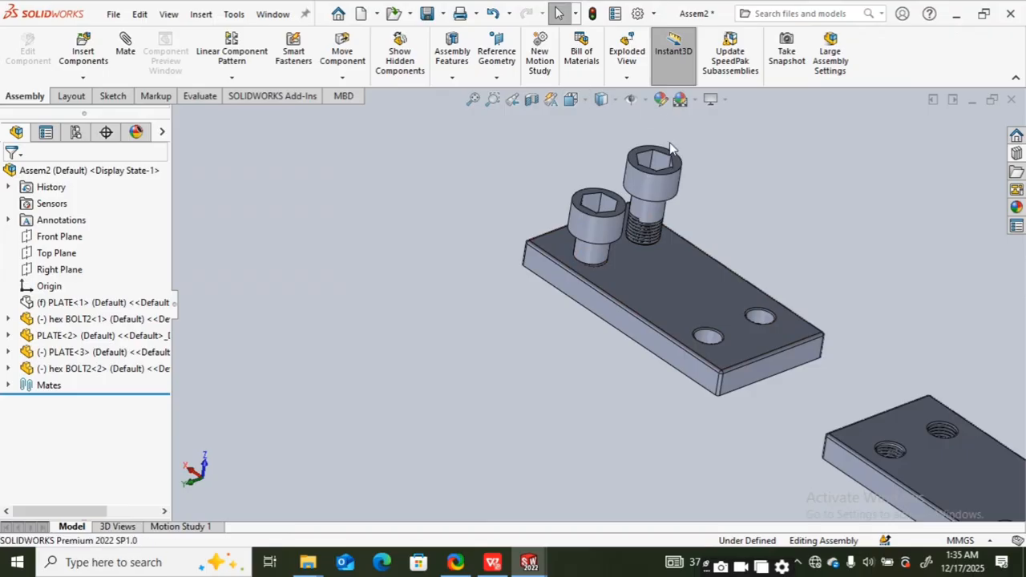
left_click_drag(663, 166, 691, 175)
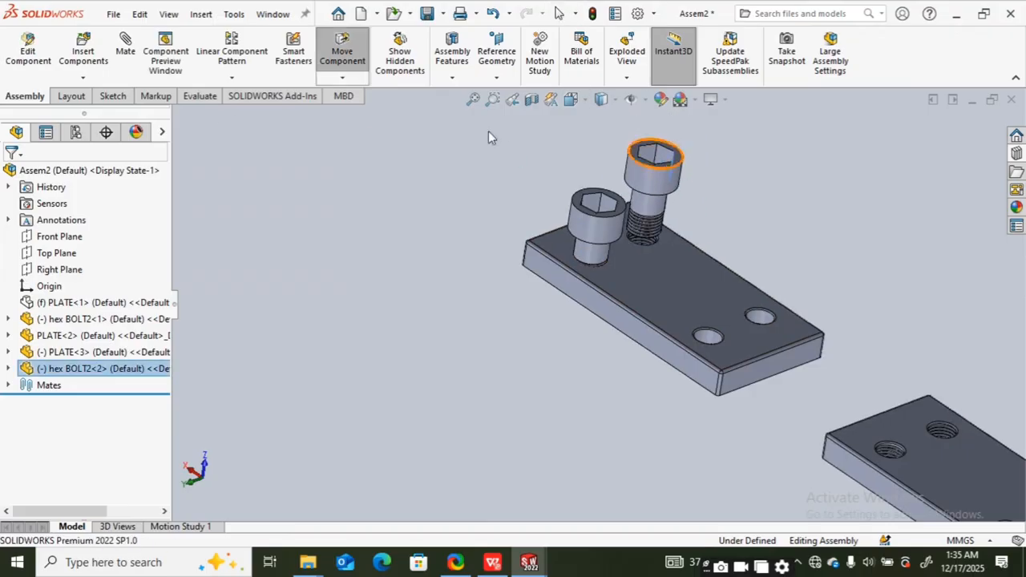
- Start a mechanical Screw mate for the second bolt, clearing the preselected bolt face
left_click(494, 101)
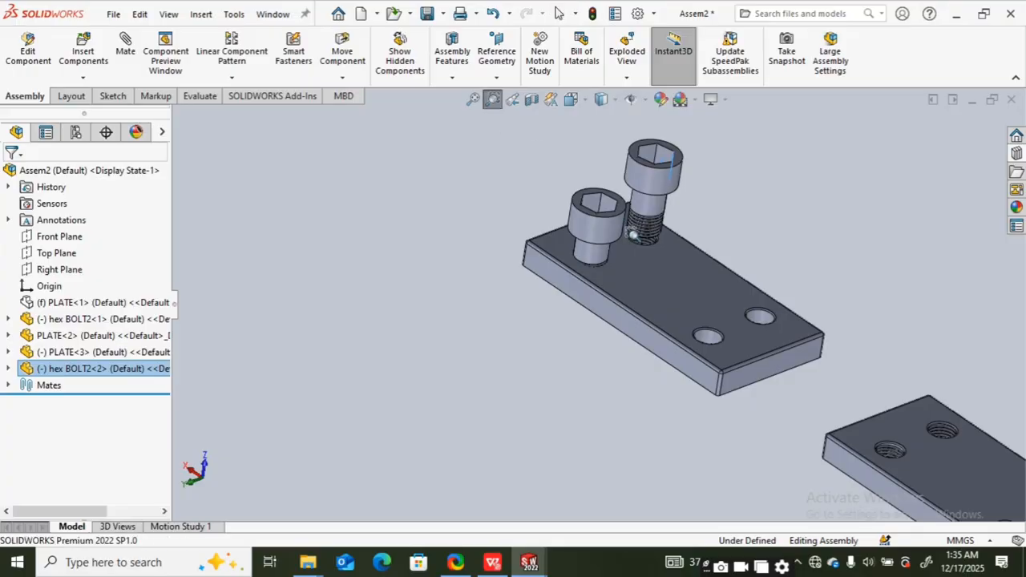
left_click_drag(648, 236, 669, 255)
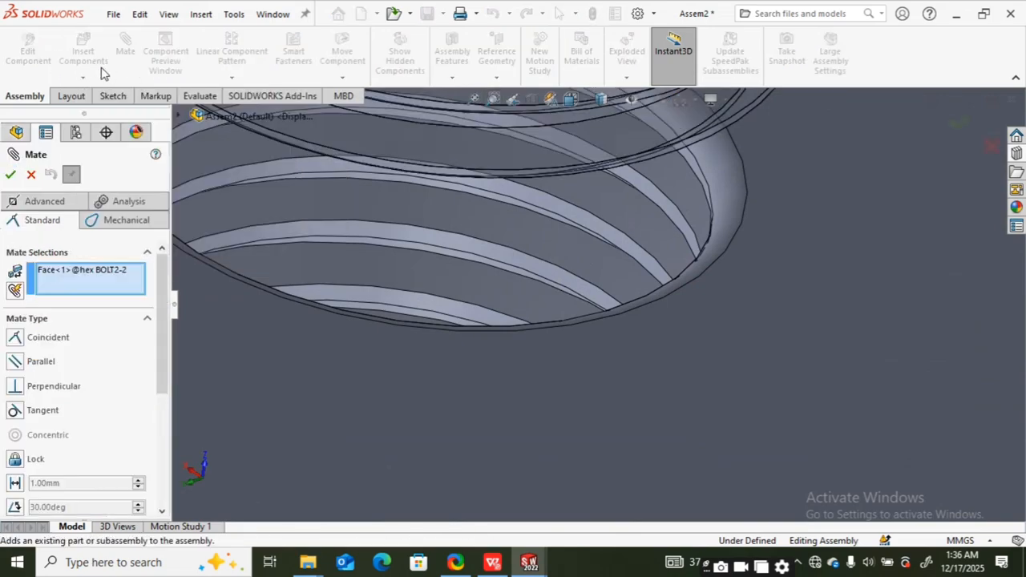
right_click(93, 275)
left_click(120, 297)
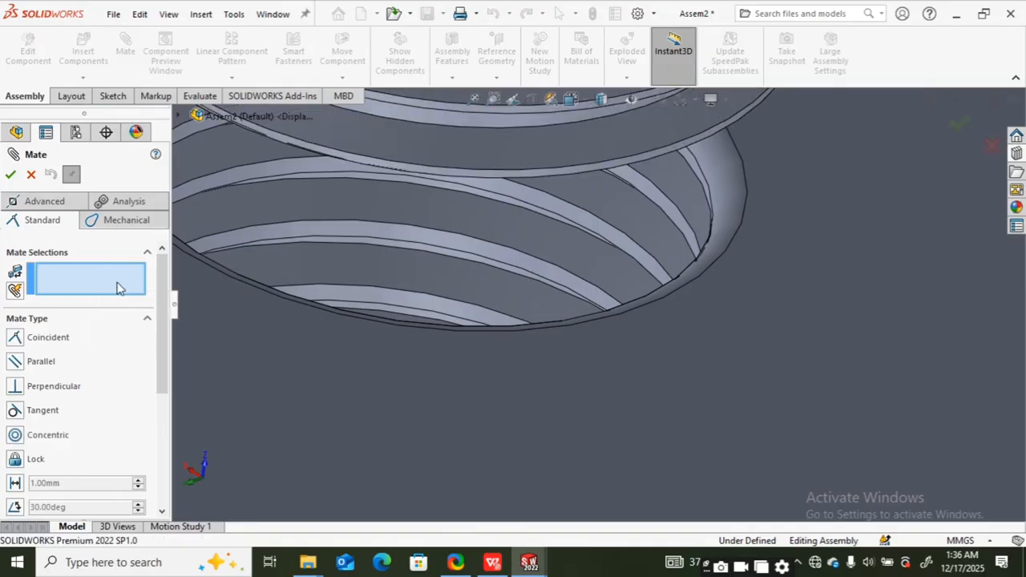
left_click(118, 221)
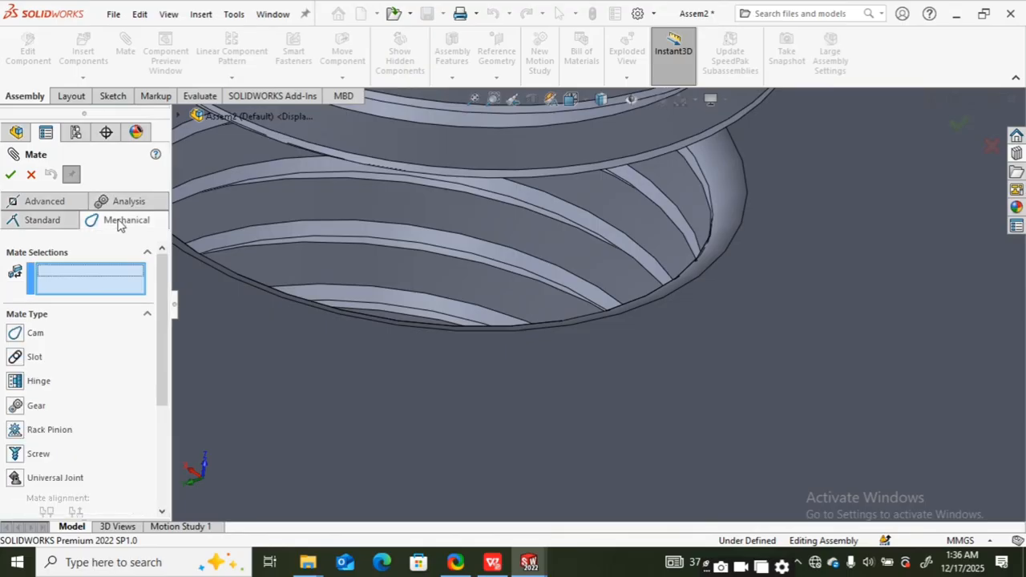
left_click(36, 457)
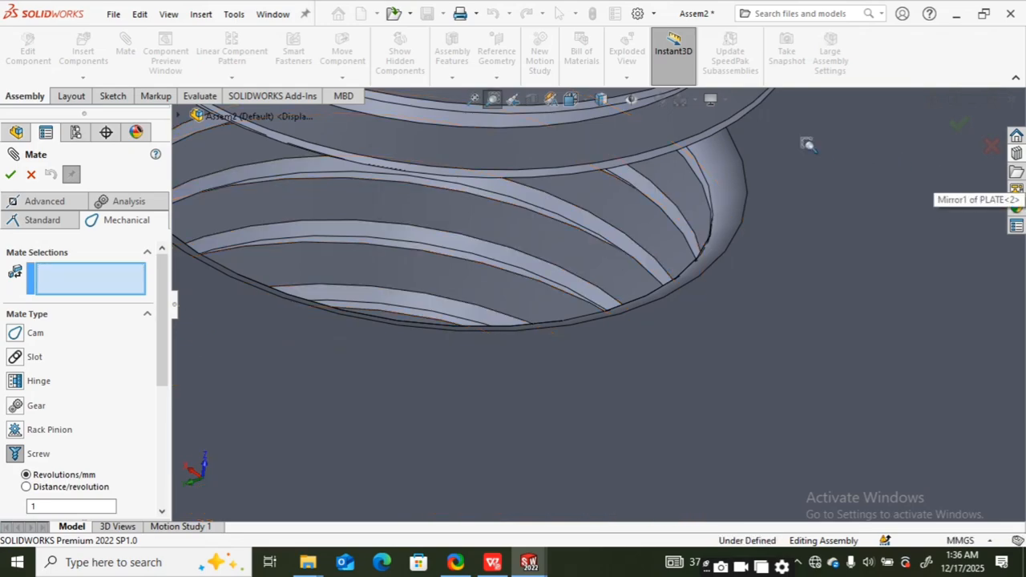
- Apply the screw mate at 1 revolution/mm between the second bolt's thread face and the second plate's helical hole thread face
left_click_drag(473, 150, 663, 180)
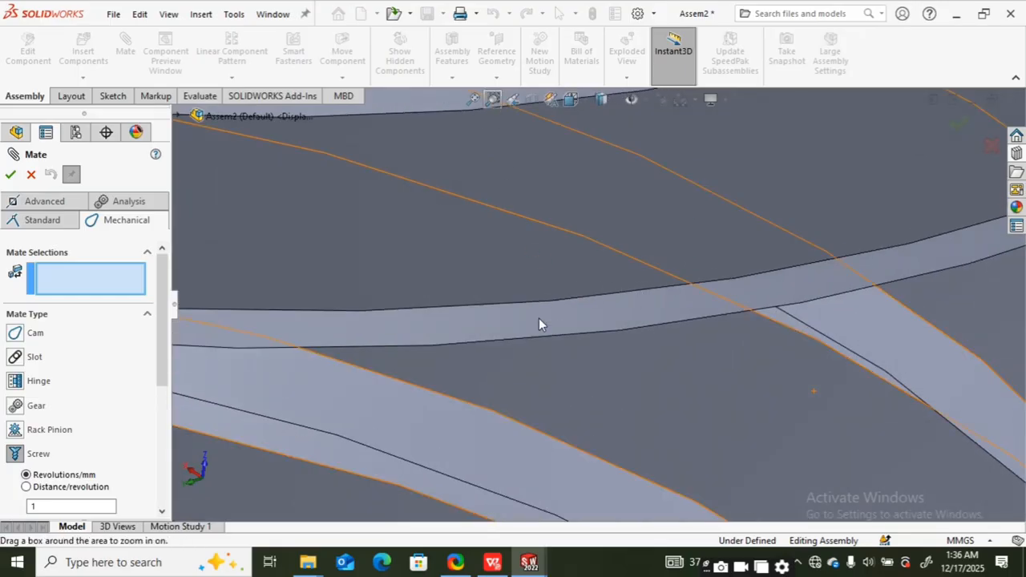
key("Escape")
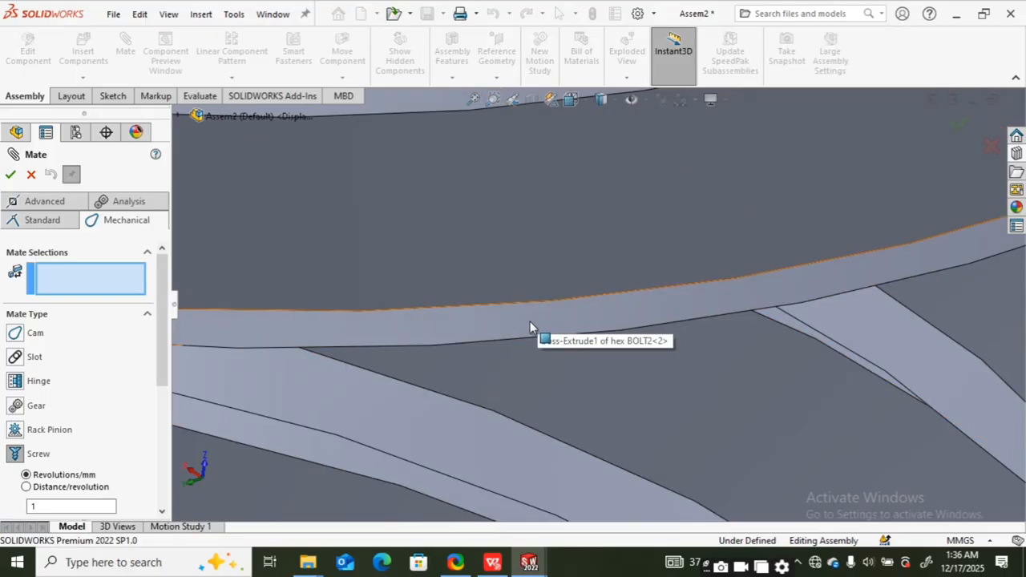
left_click(529, 321)
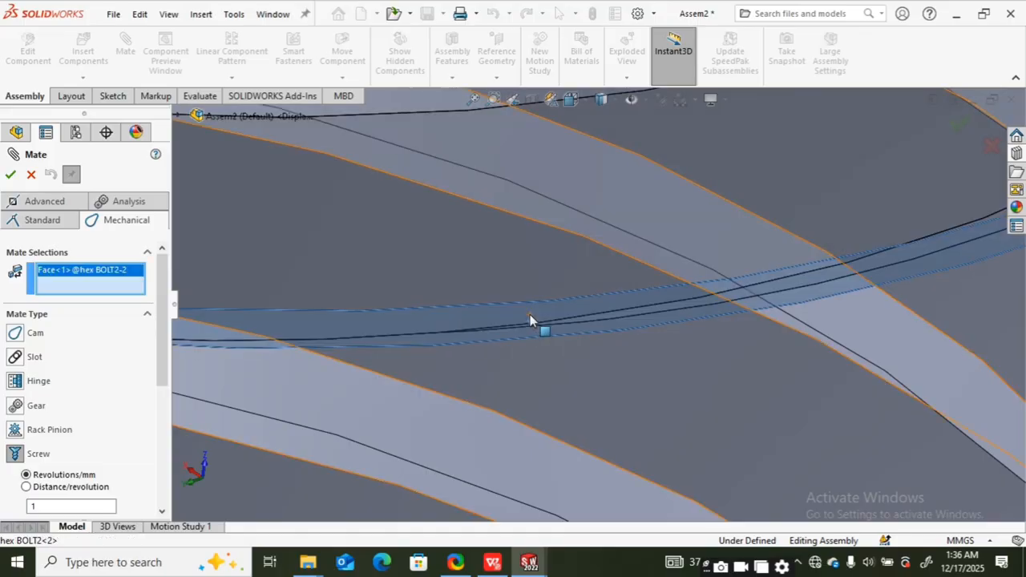
scroll(530, 322, "down", 1)
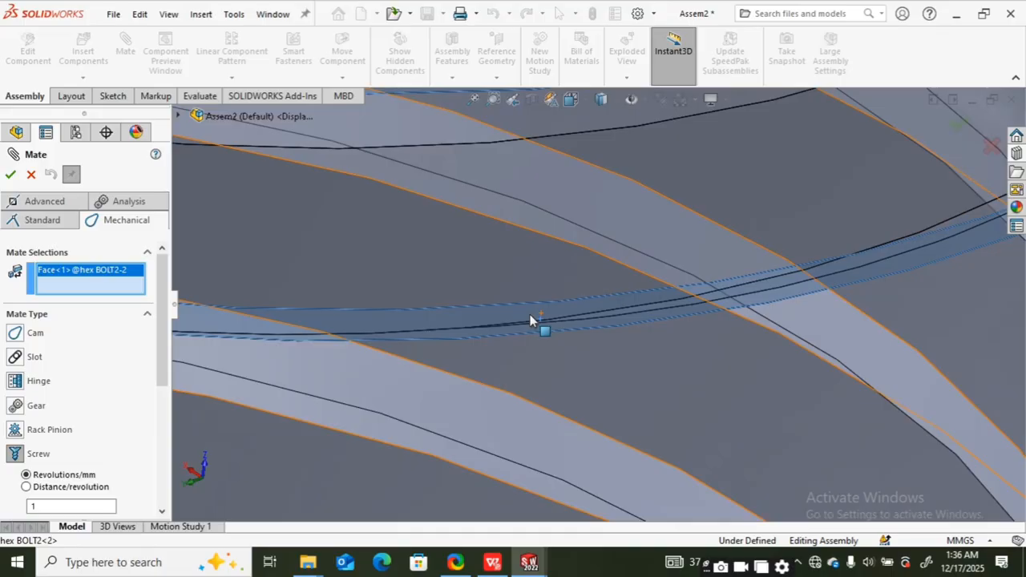
scroll(530, 316, "up", 1)
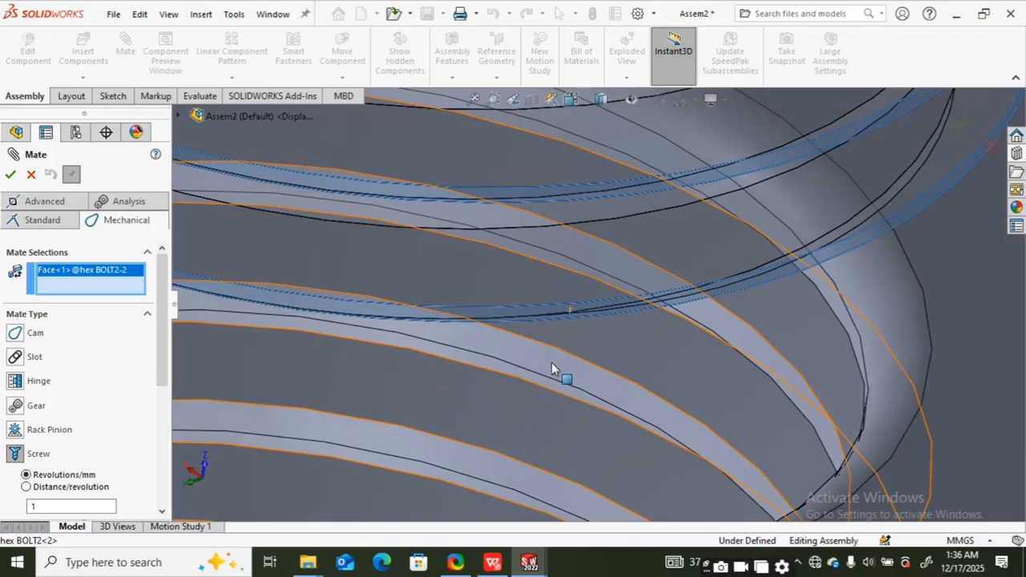
scroll(551, 365, "up", 1)
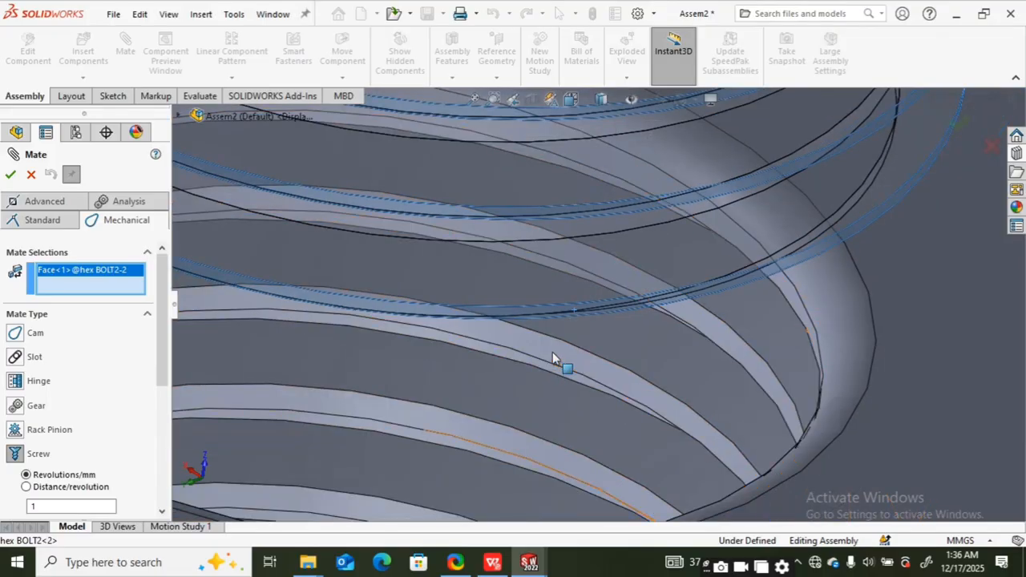
left_click(504, 438)
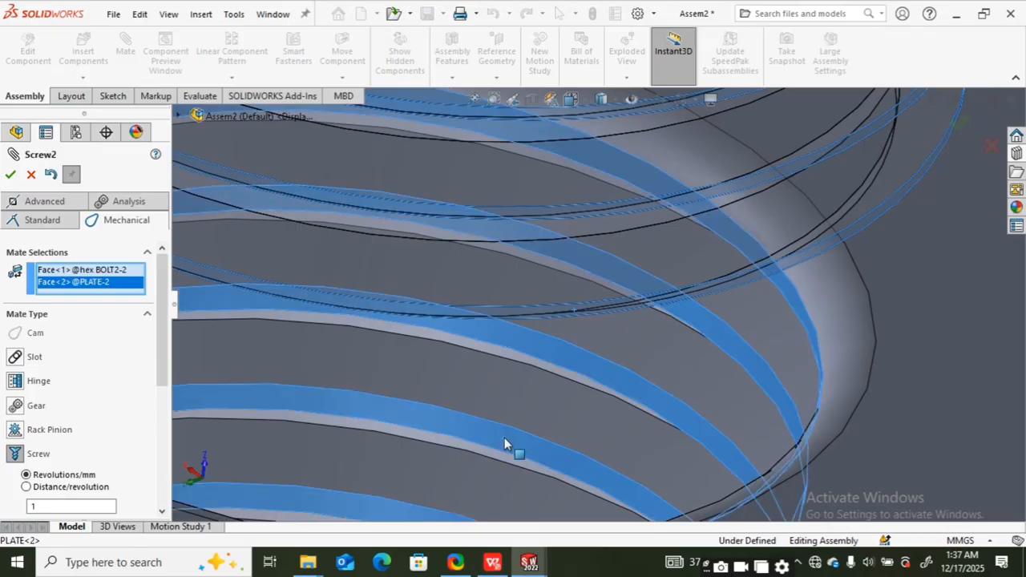
left_click(499, 429)
left_click(10, 175)
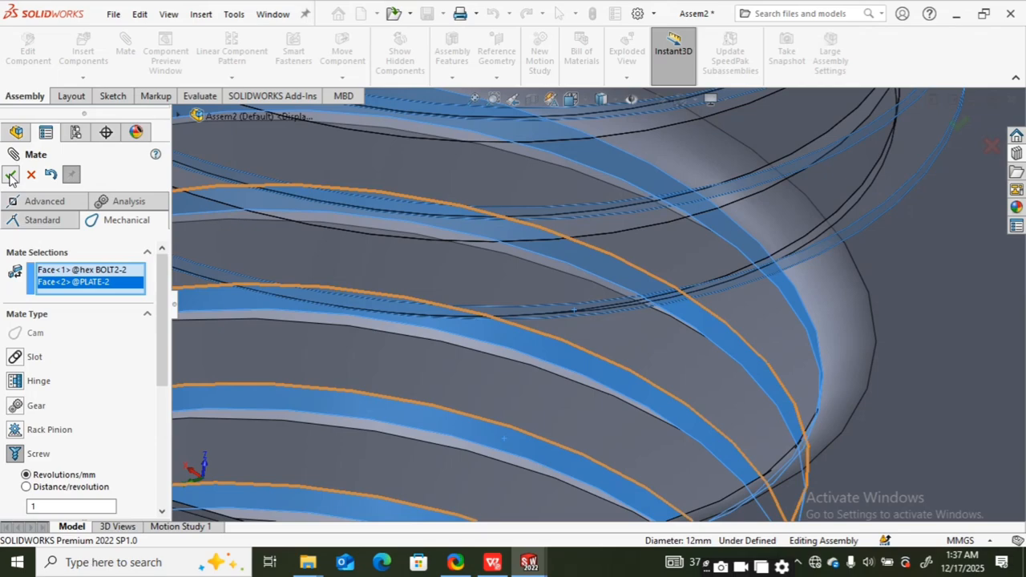
- Finish the second bolt's screw mate and show the hidden first plate again
left_click(10, 174)
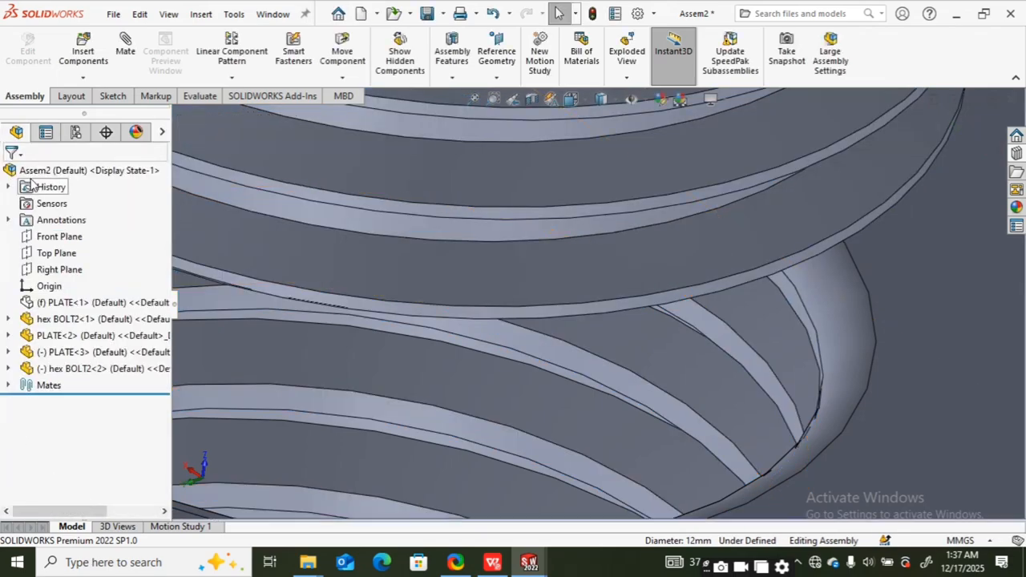
left_click(474, 99)
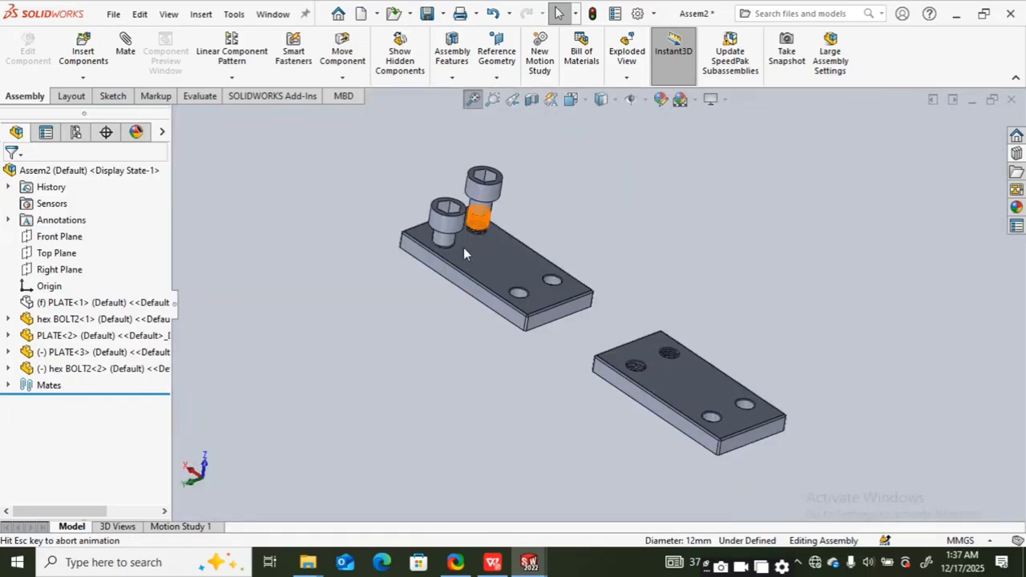
right_click(46, 303)
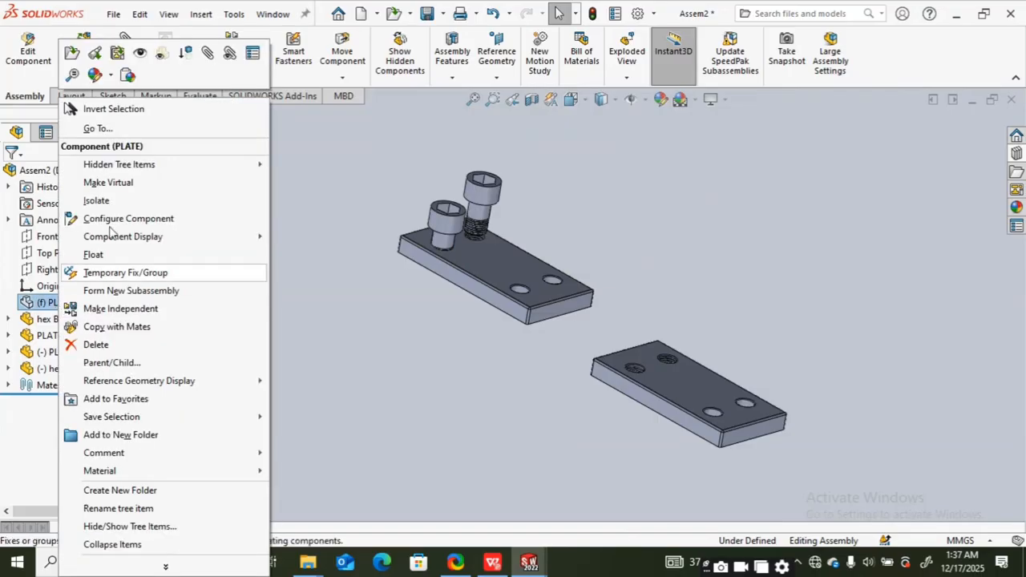
left_click(146, 54)
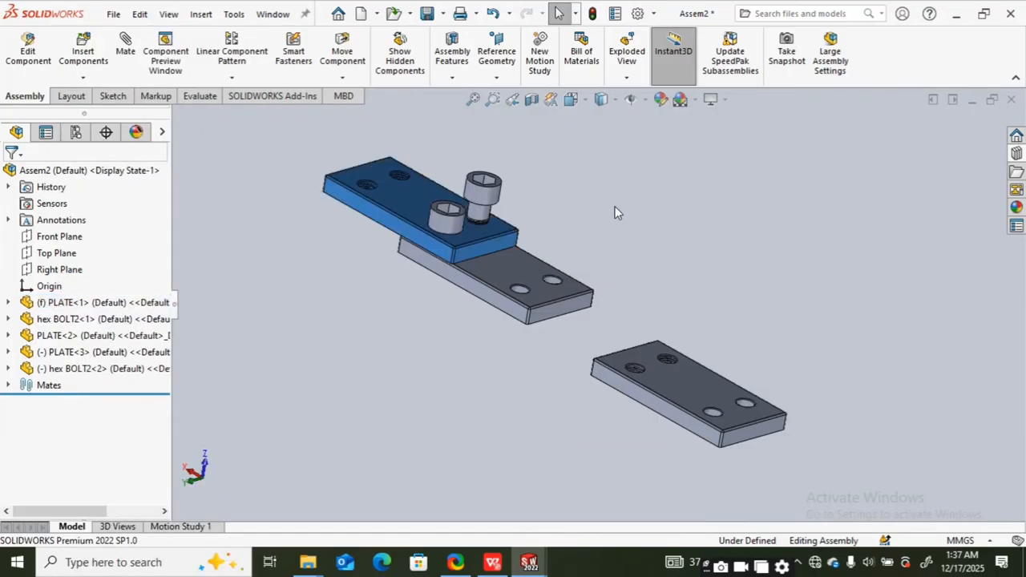
- Rotate the second bolt about its axis to screw it down through the first plate toward the second plate
left_click(491, 178)
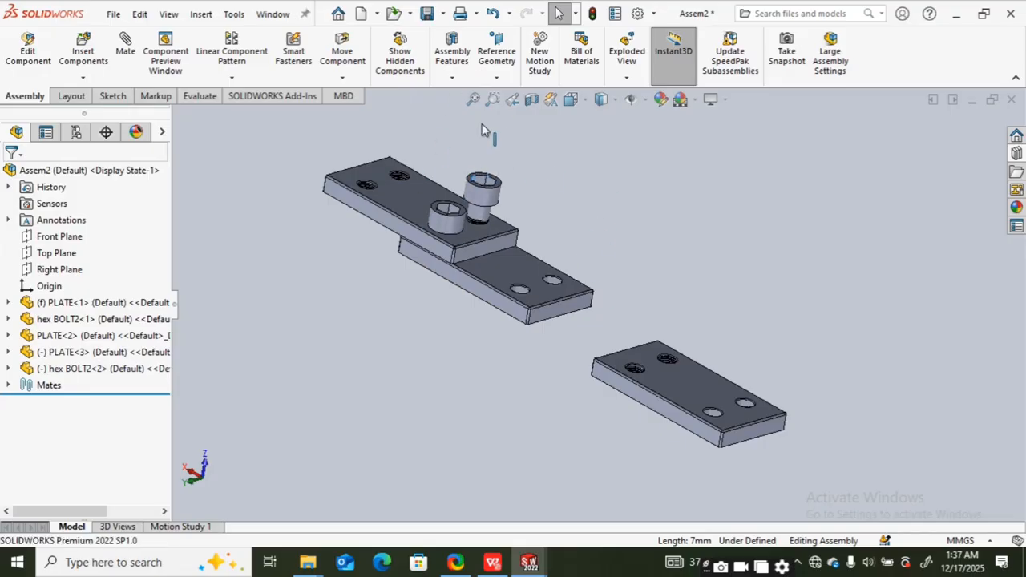
left_click_drag(482, 123, 509, 216)
middle_click_drag(509, 216, 511, 219)
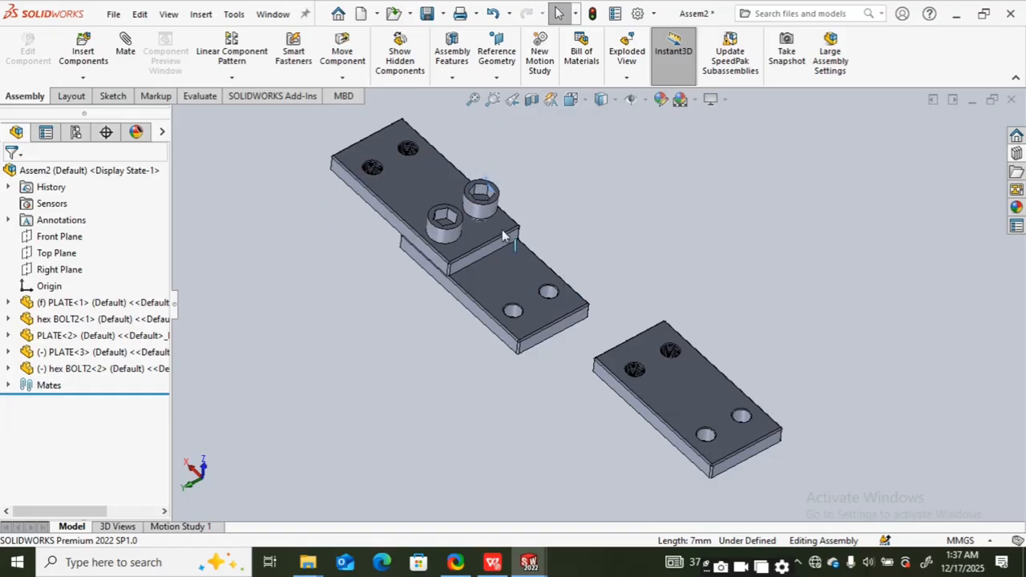
middle_click_drag(522, 229, 529, 351)
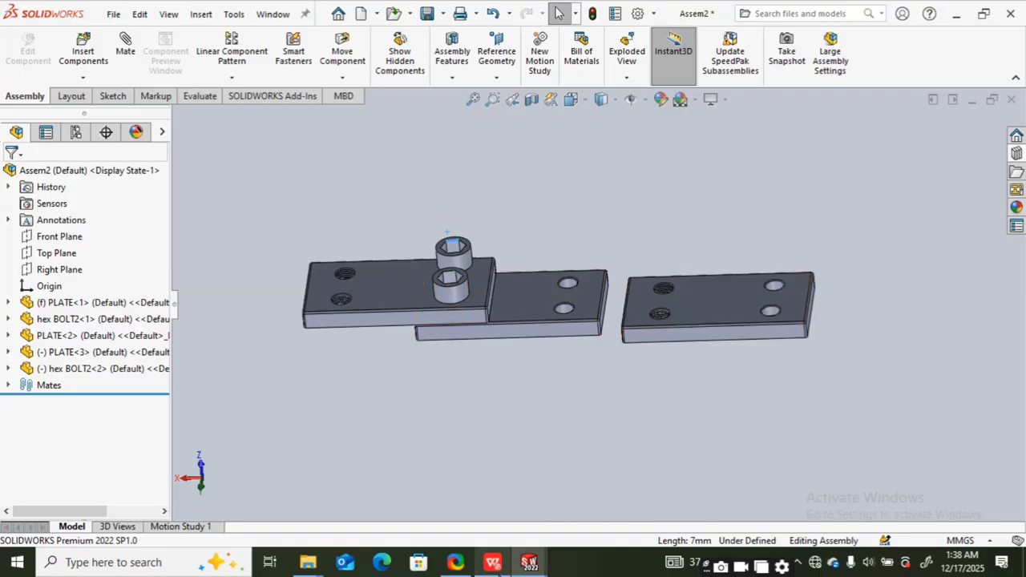
- Switch to the exercise PDF to examine the Exercise 3-5 staircase picture, and return to the Assem2 assembly in SOLIDWORKS
mouse_move(493, 562)
left_click(484, 483)
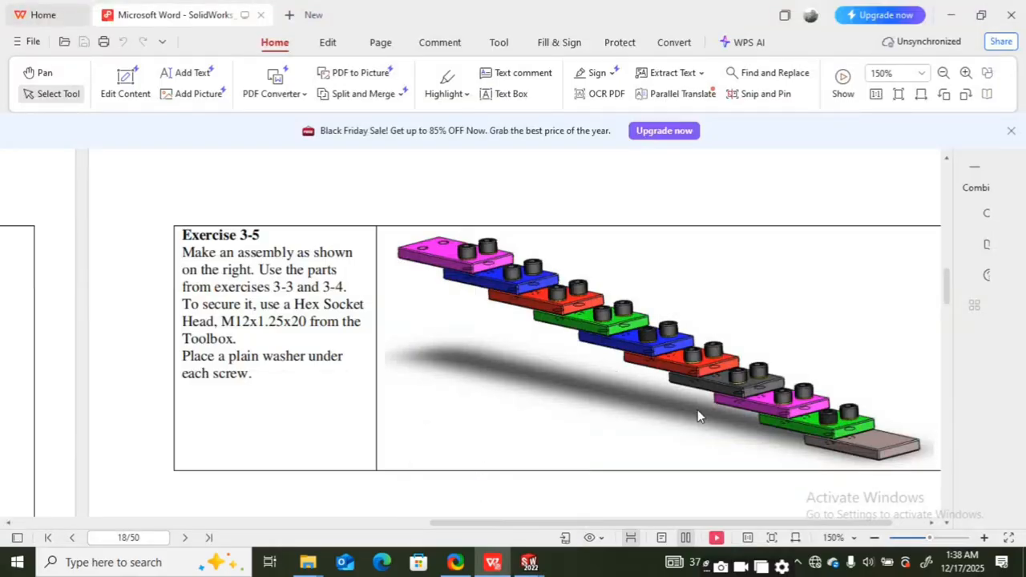
middle_click(872, 445)
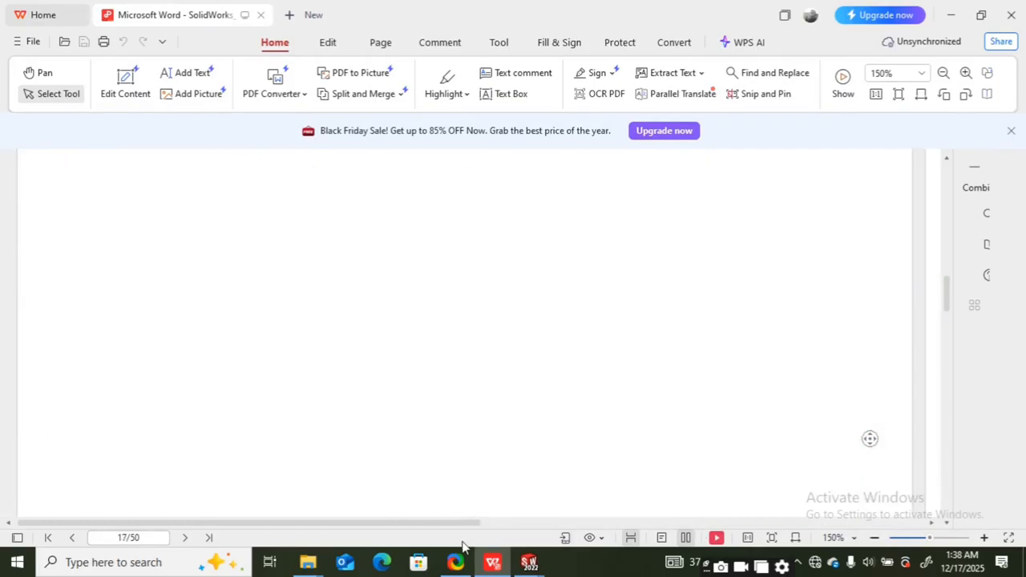
left_click_drag(442, 527, 743, 467)
left_click(814, 496)
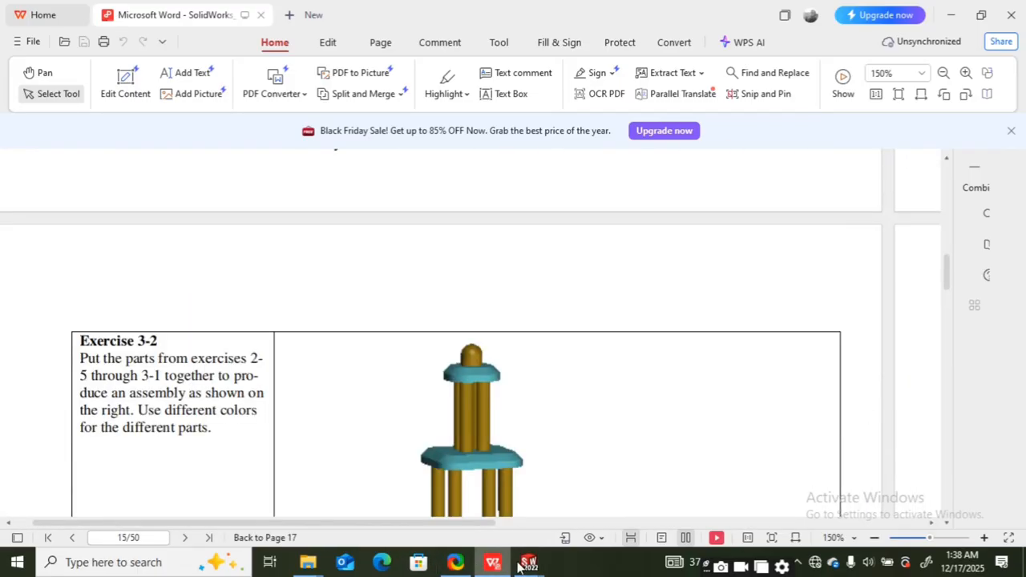
mouse_move(525, 563)
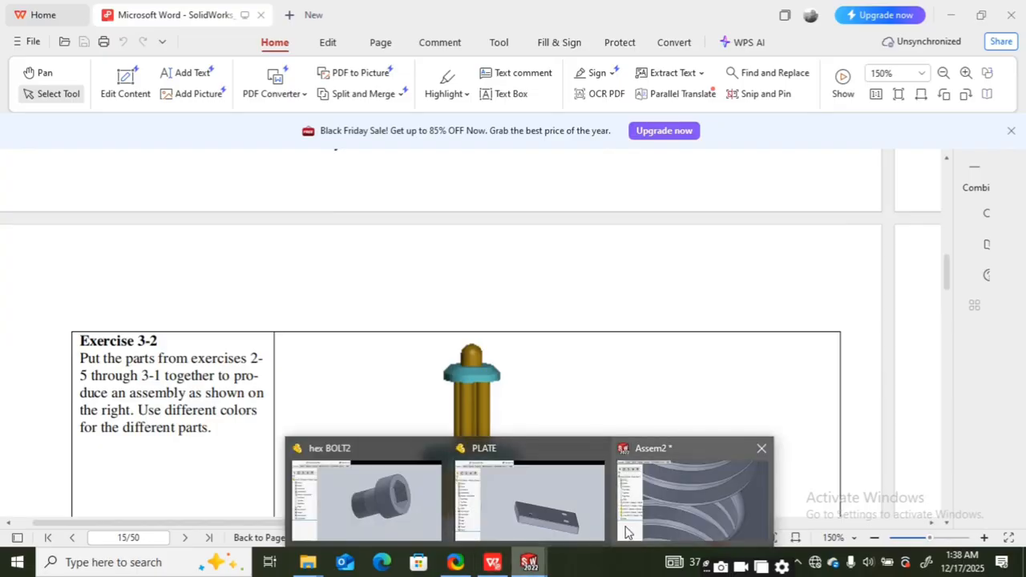
left_click(658, 517)
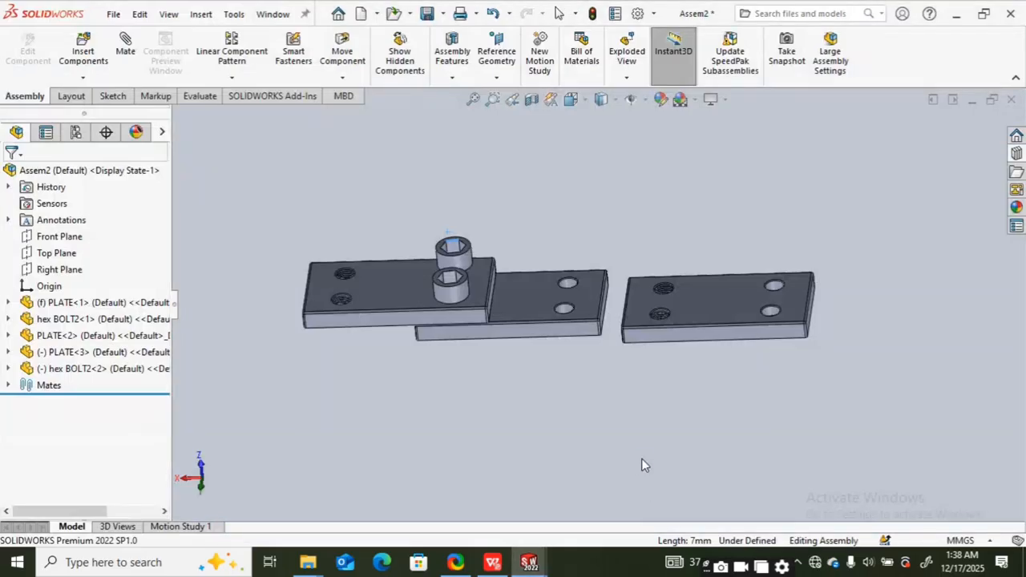
middle_click_drag(641, 459, 618, 469)
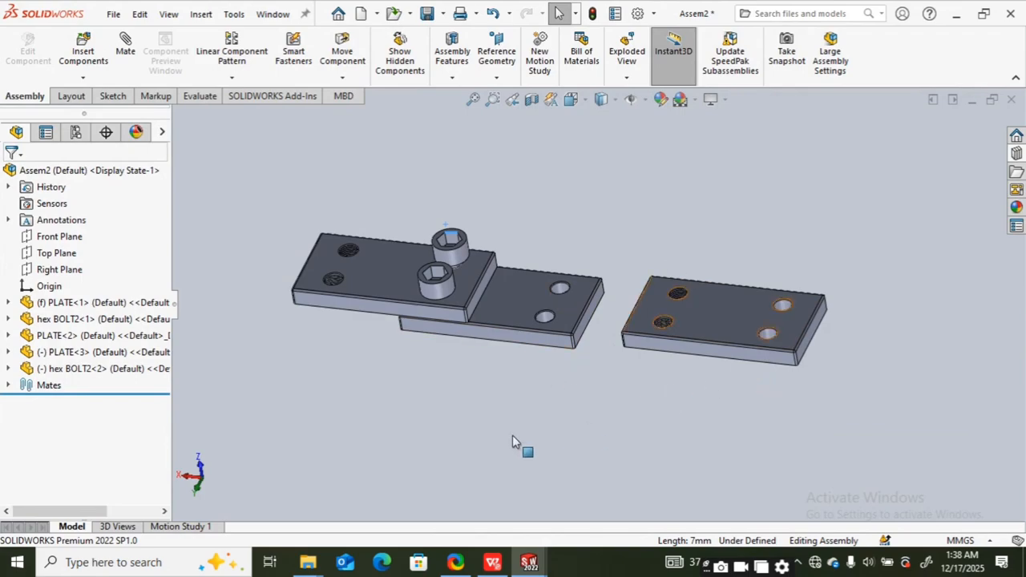
- Switch to the exercise PDF in WPS and search the pages around 15 to 19 for Exercise 3-5
left_click(493, 562)
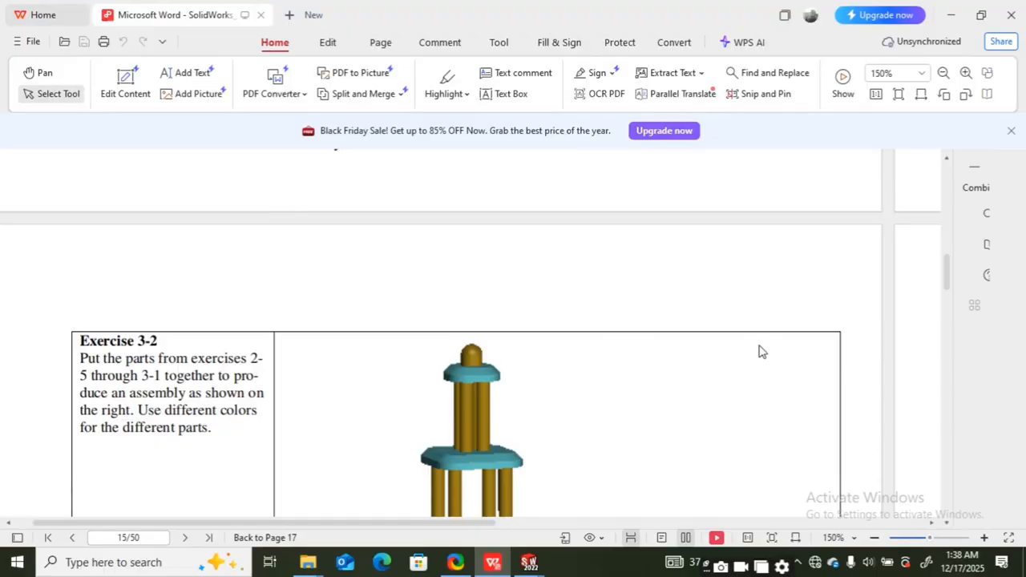
scroll(762, 352, "down", 5)
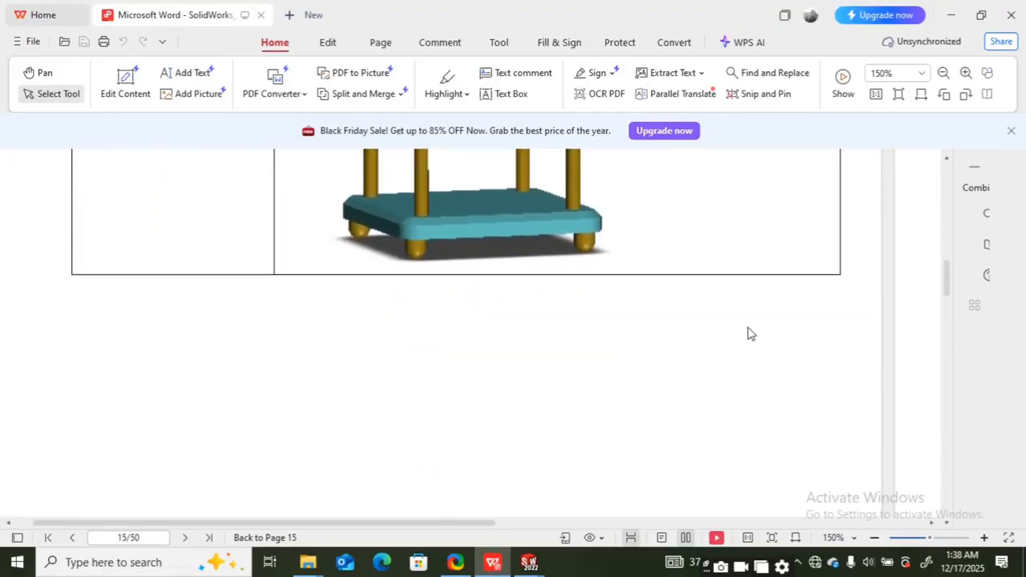
scroll(750, 334, "down", 10)
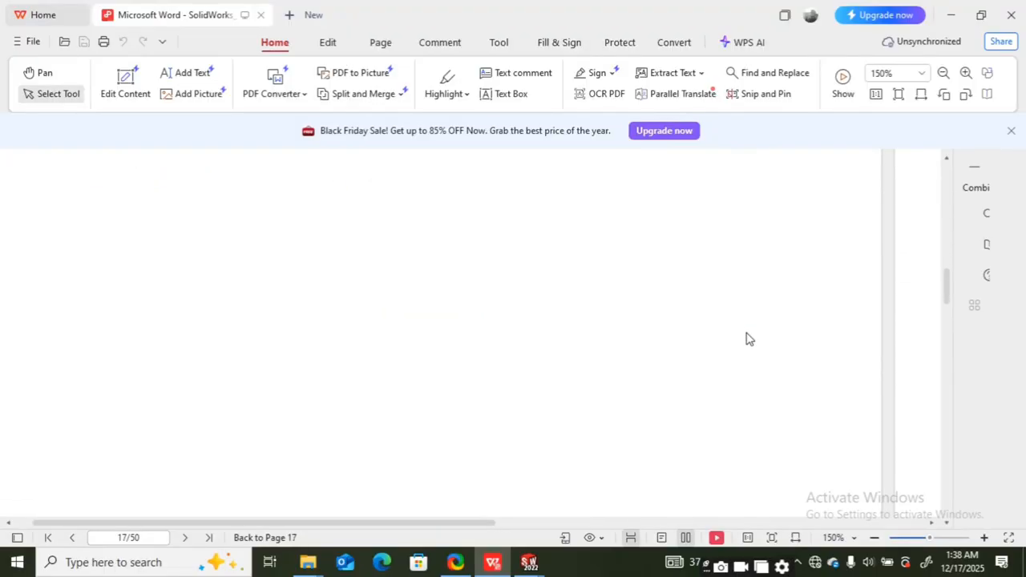
scroll(742, 332, "down", 10)
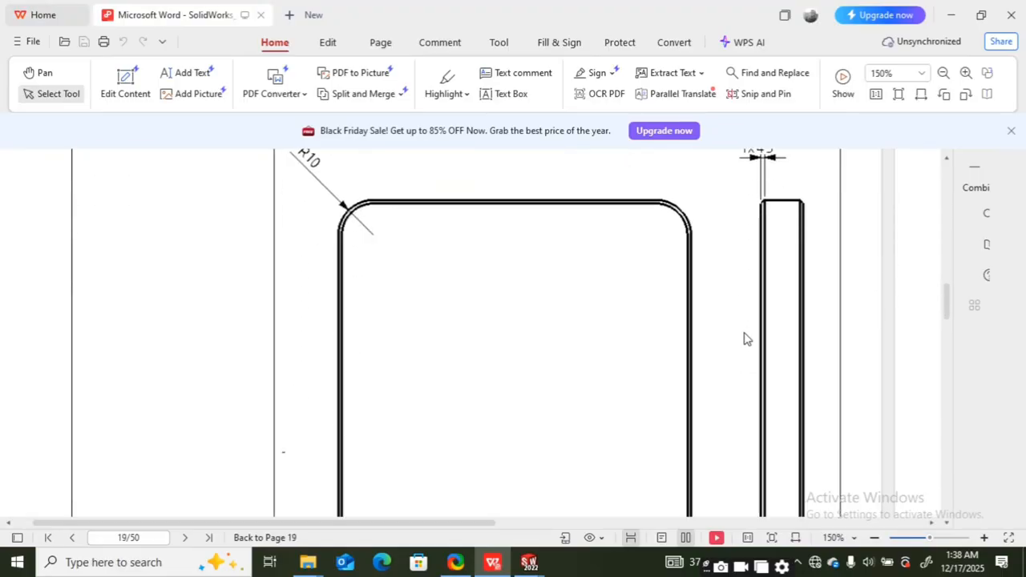
scroll(744, 338, "up", 5)
scroll(746, 338, "up", 10)
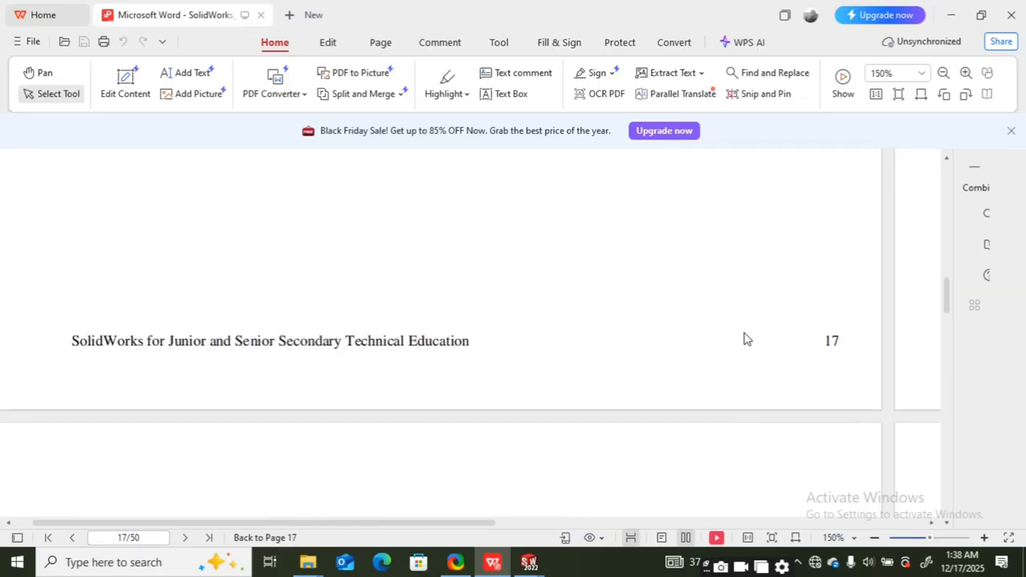
scroll(747, 338, "up", 5)
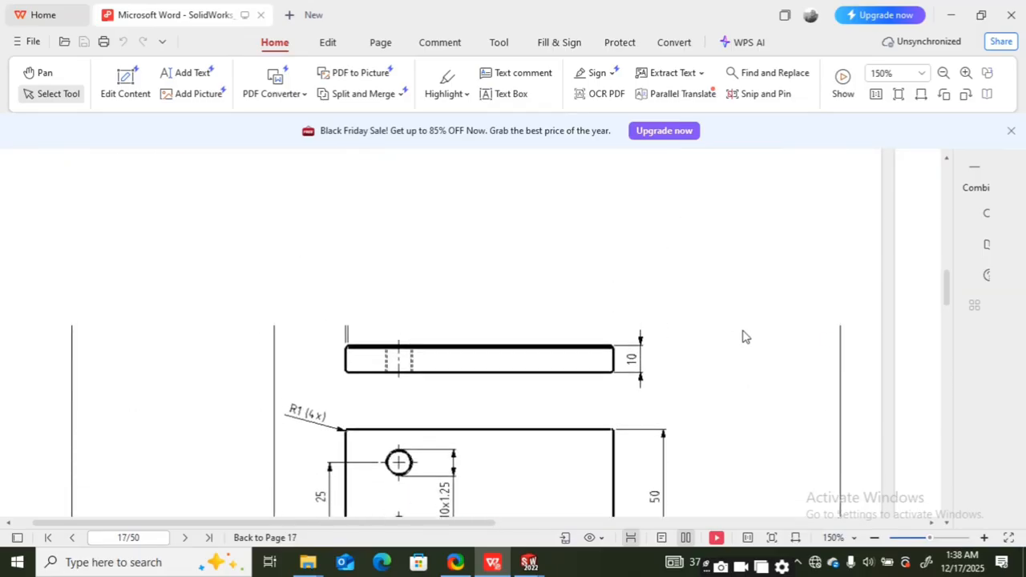
scroll(746, 338, "down", 2)
scroll(744, 338, "down", 5)
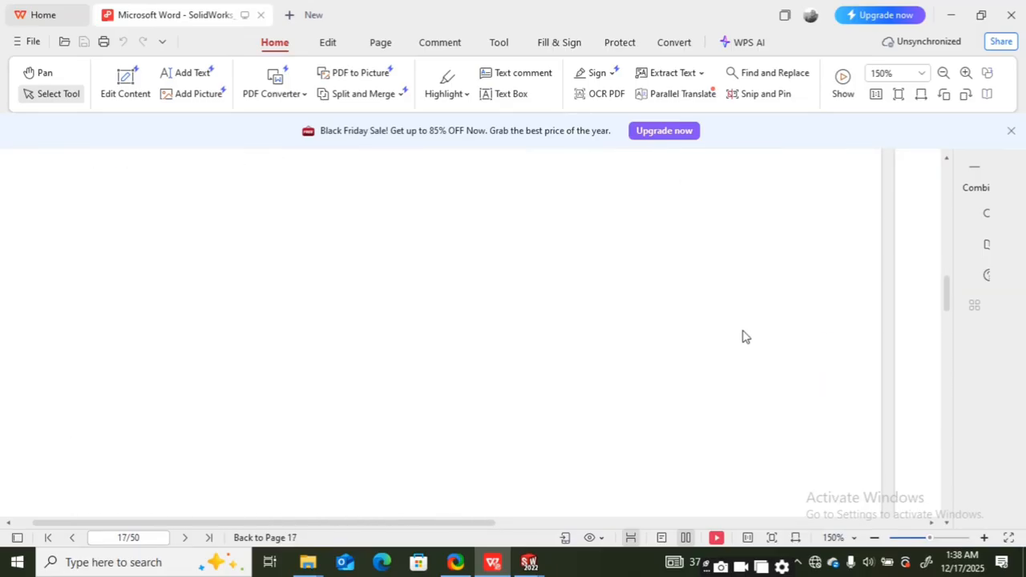
scroll(744, 338, "down", 5)
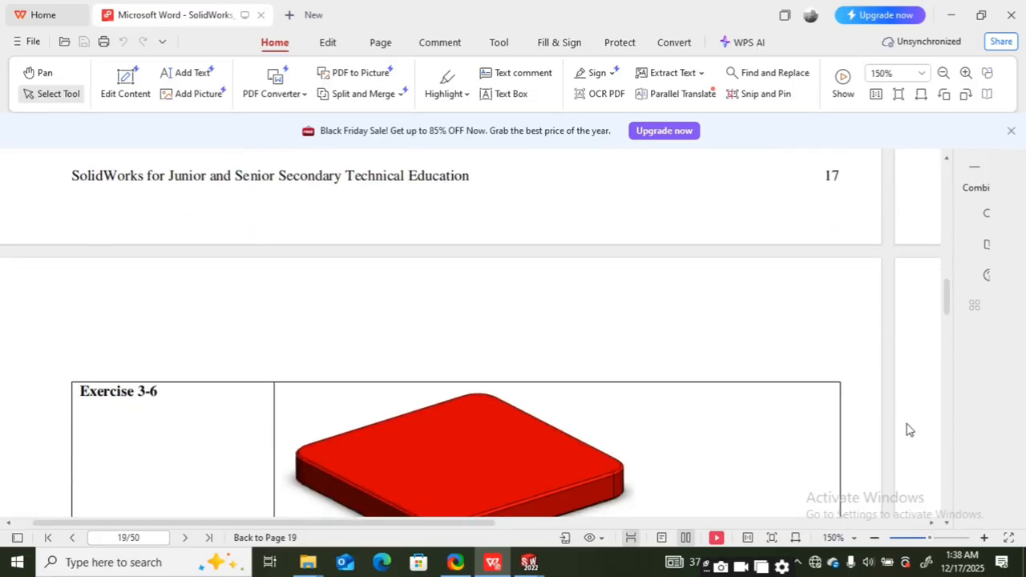
- Examine the full Exercise 3-5 instructions and plate staircase on page 18 at 110% zoom, and return to Assem2 in SOLIDWORKS
left_click(874, 538)
left_click(875, 538)
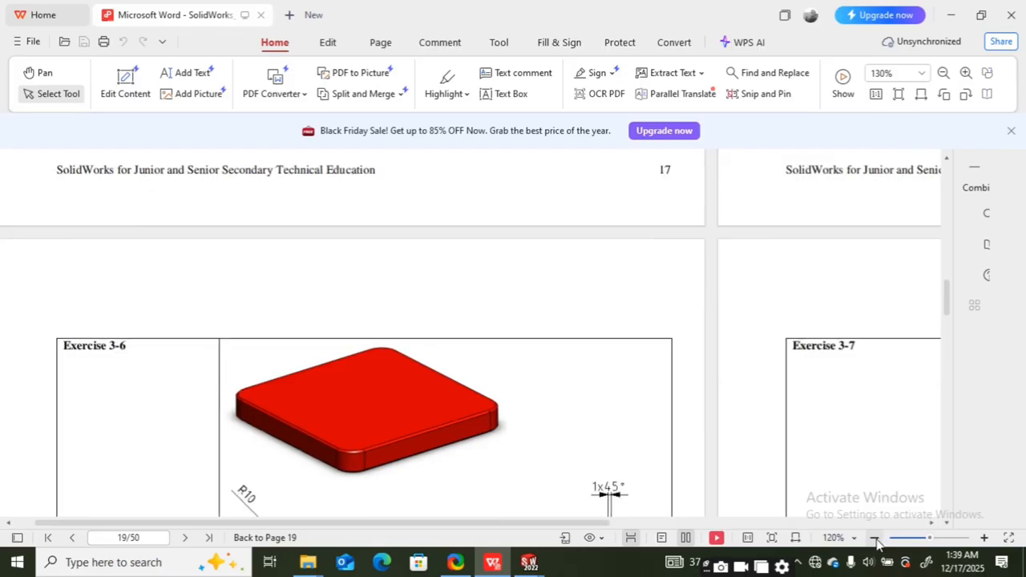
left_click(873, 538)
left_click_drag(495, 525, 635, 508)
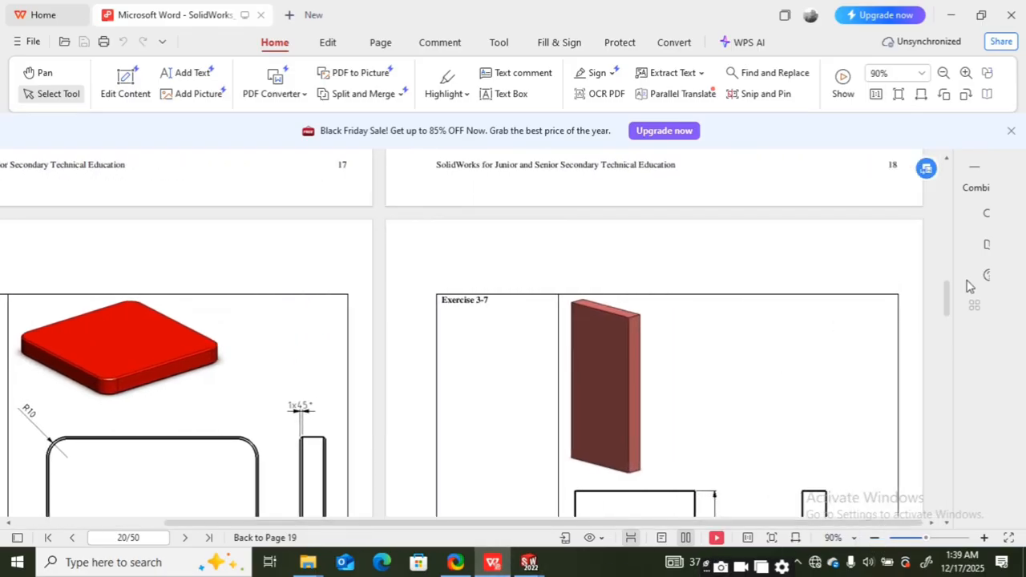
left_click_drag(951, 294, 954, 286)
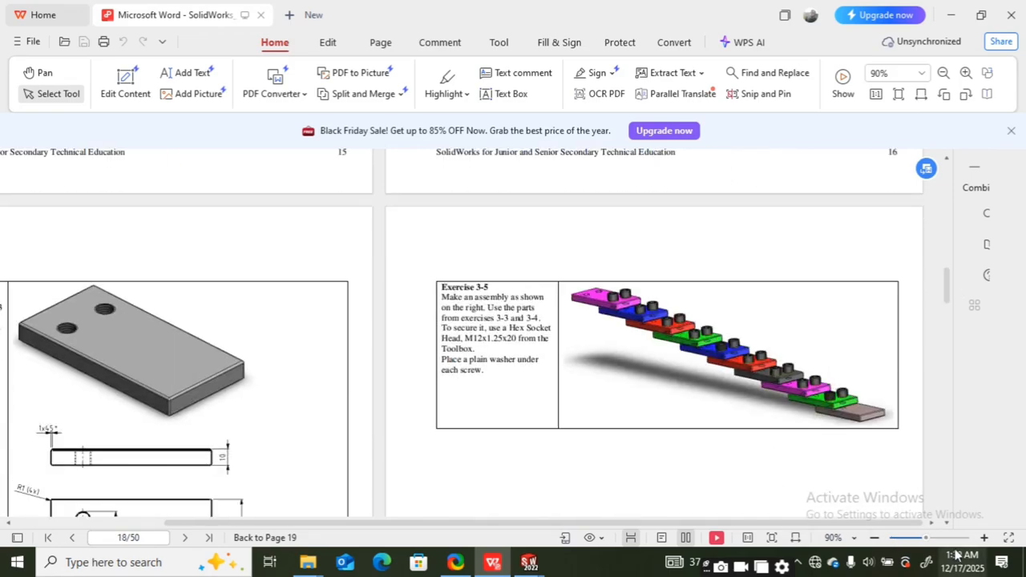
left_click(985, 538)
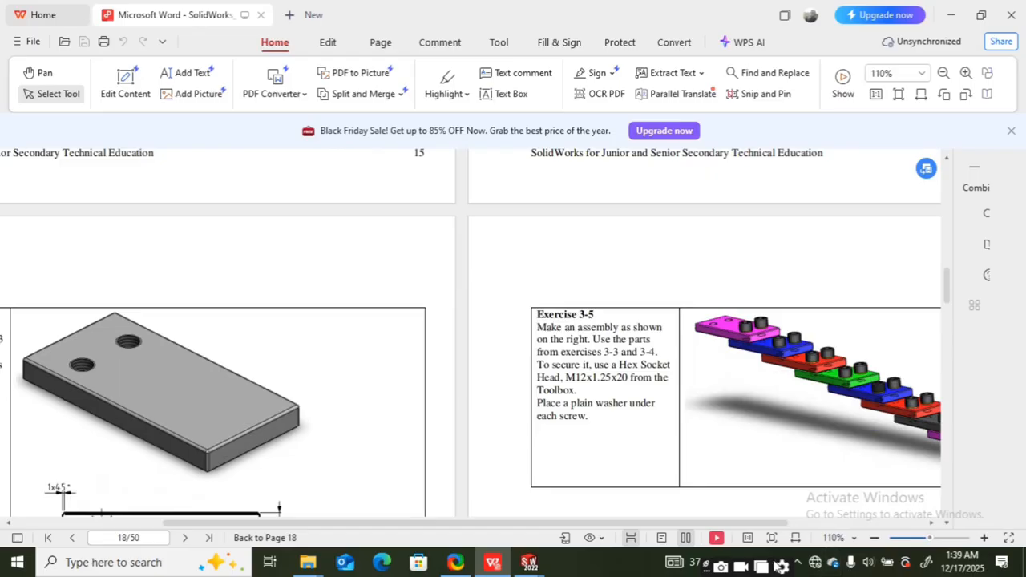
left_click_drag(744, 520, 922, 521)
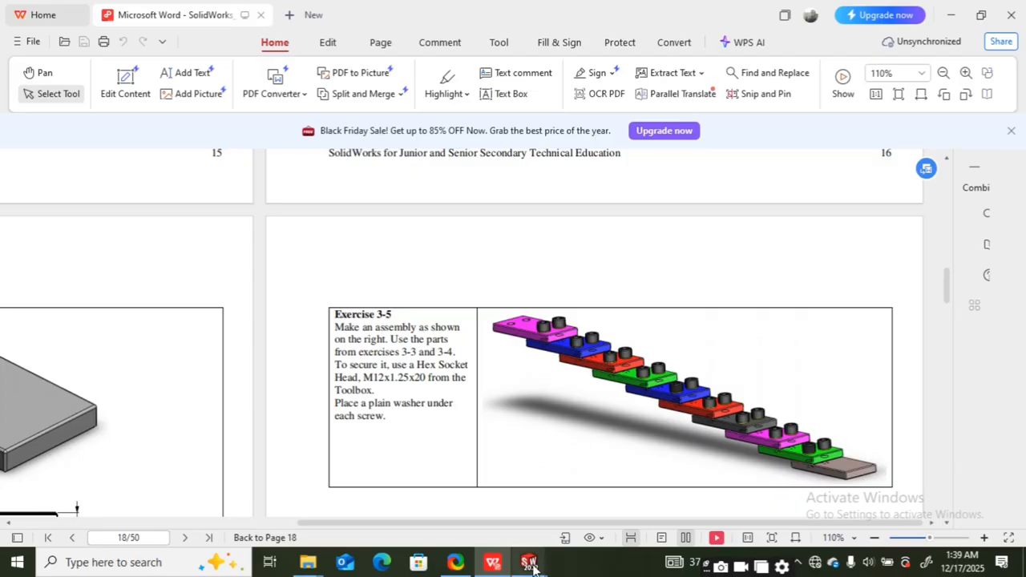
mouse_move(531, 566)
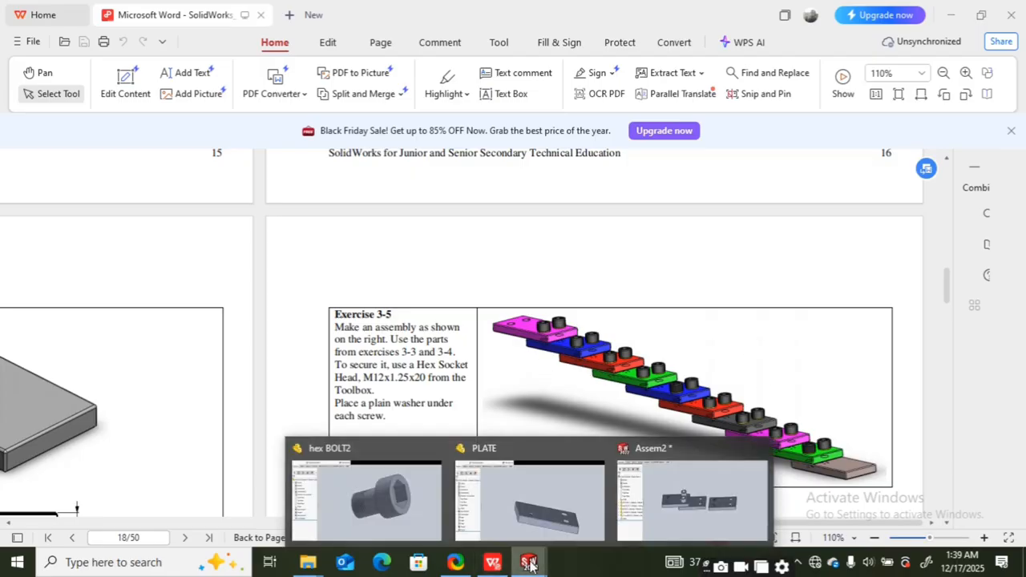
left_click(669, 505)
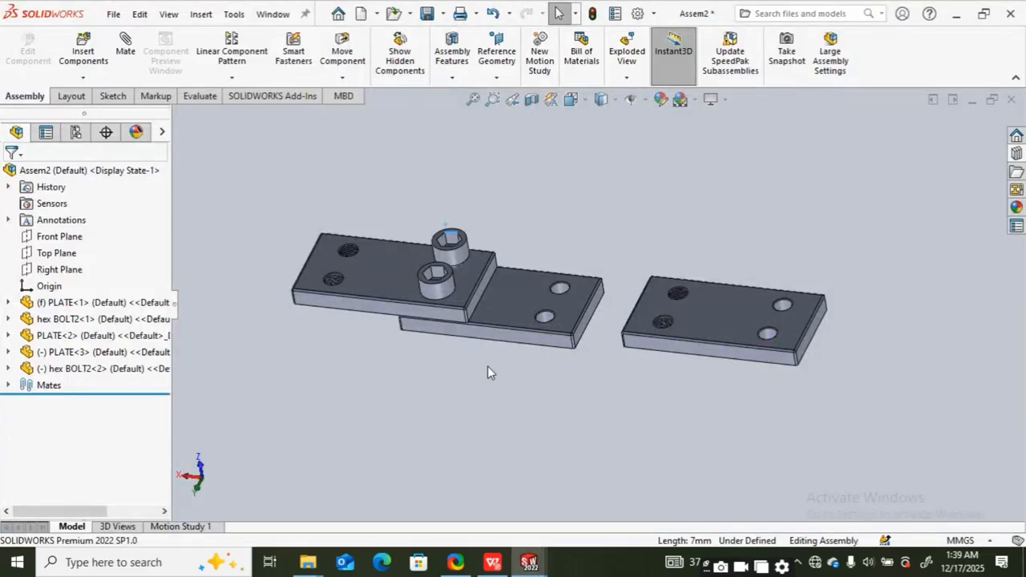
middle_click_drag(487, 365, 508, 366)
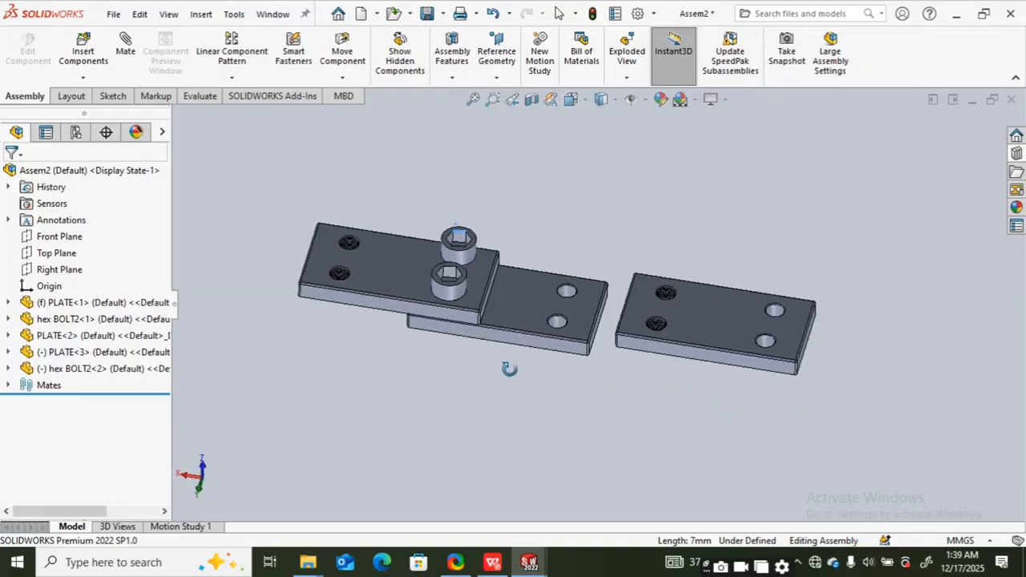